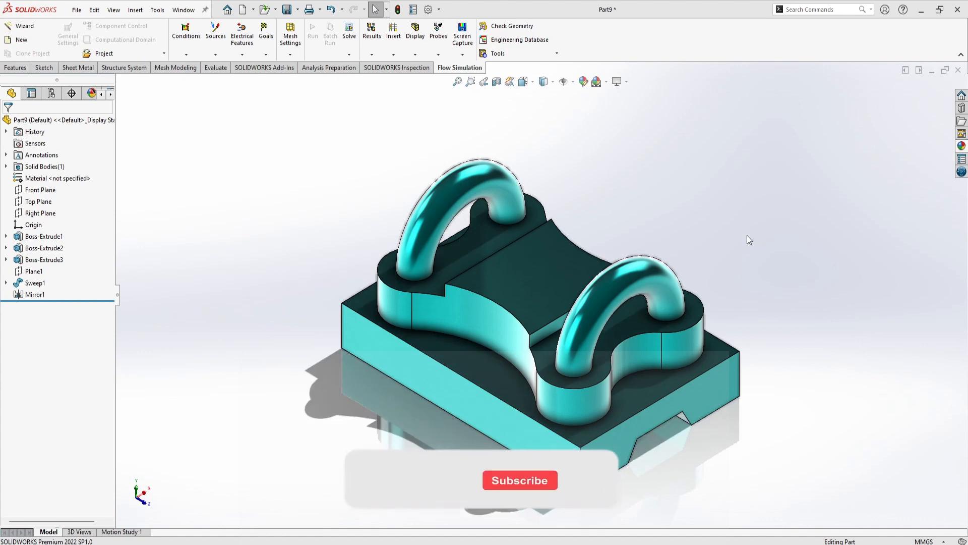
# - Examine the finished clamp-like part from several angles and compare it with the dimensioned reference drawing
pyautogui.moveTo(786, 347); pyautogui.dragTo(746, 283, button='middle')
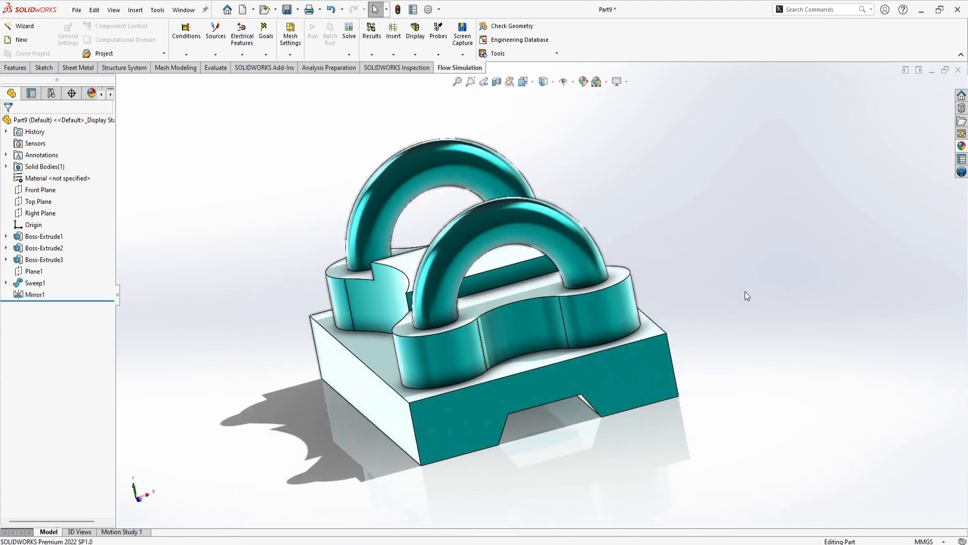
pyautogui.hotkey('ctrl', '7')
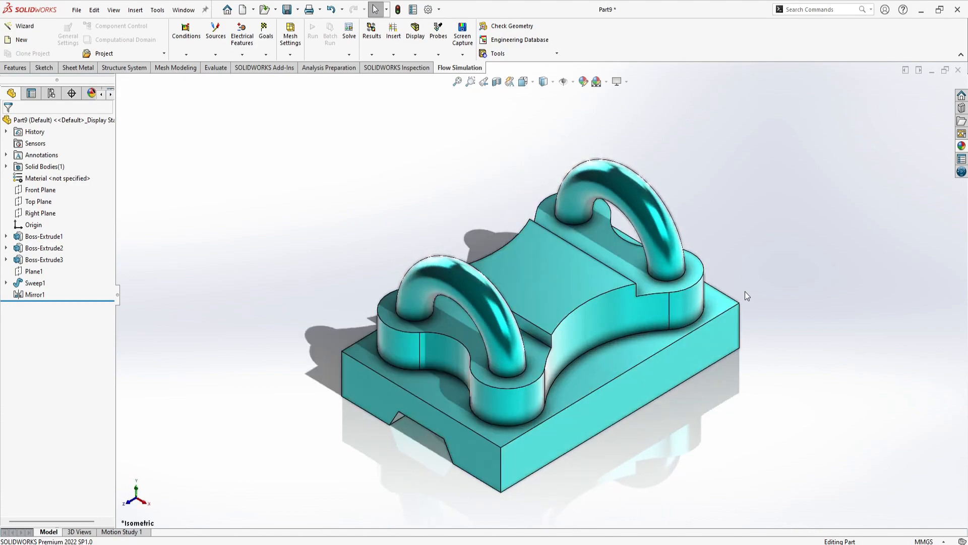
pyautogui.hotkey('alt', 'Tab')
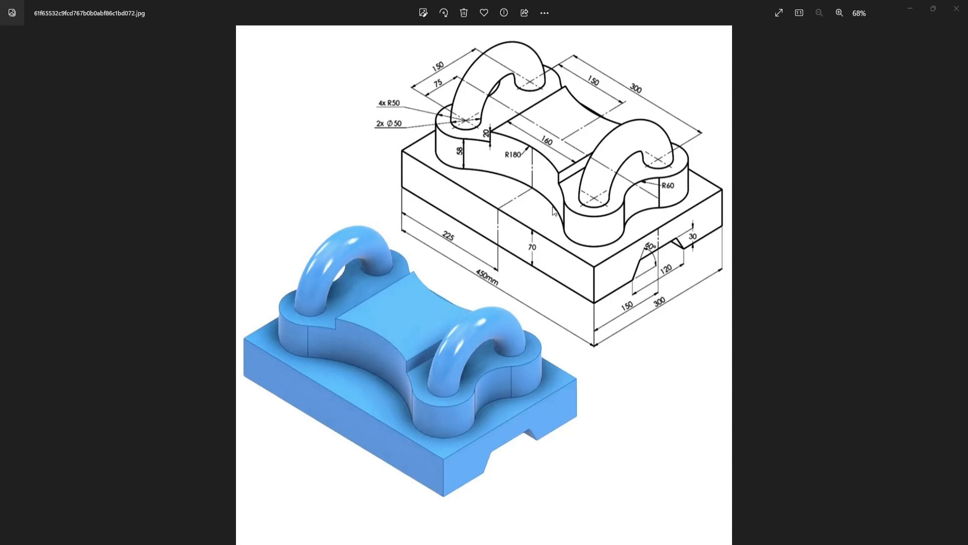
pyautogui.hotkey('alt', 'Tab')
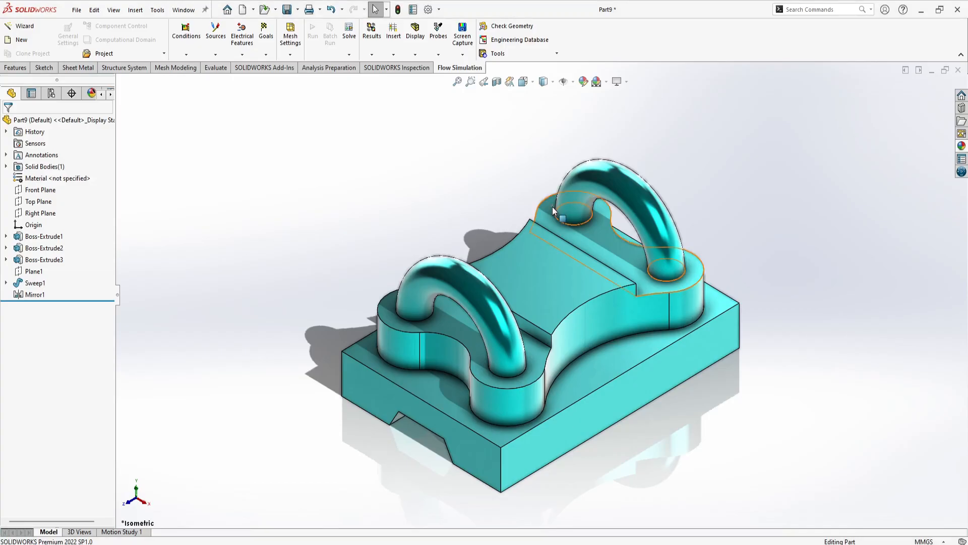
# - Create a new part document and set its units to MMGS (millimeter, gram, second)
pyautogui.click(243, 10)
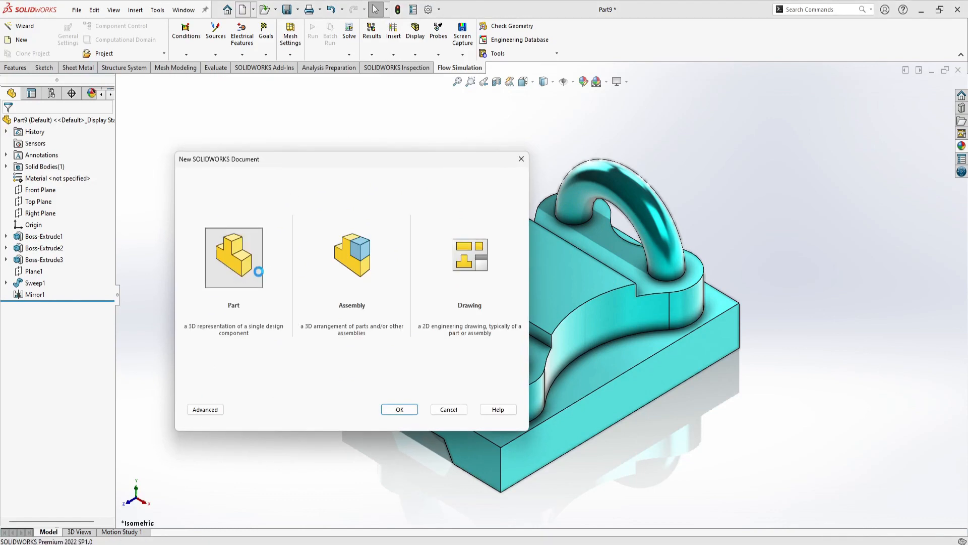
pyautogui.click(399, 409)
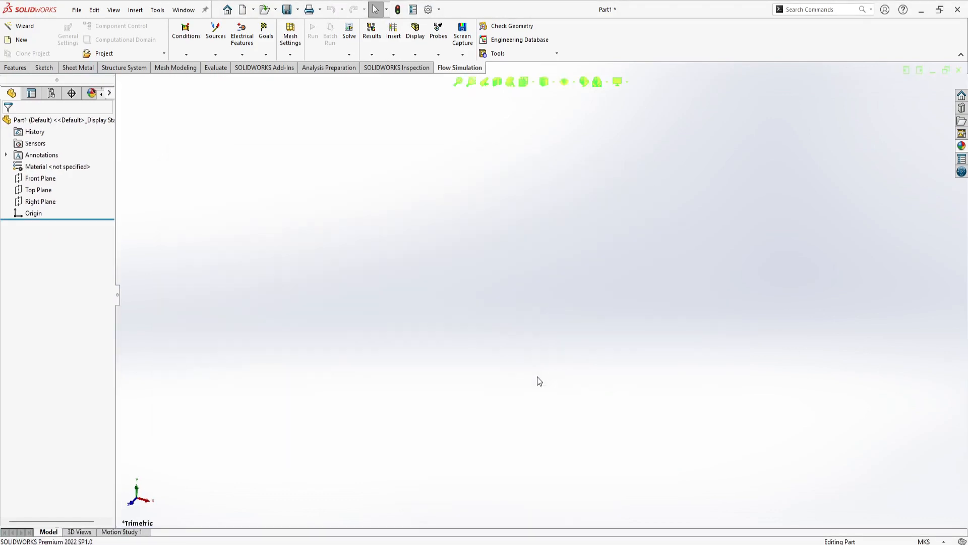
pyautogui.click(936, 538)
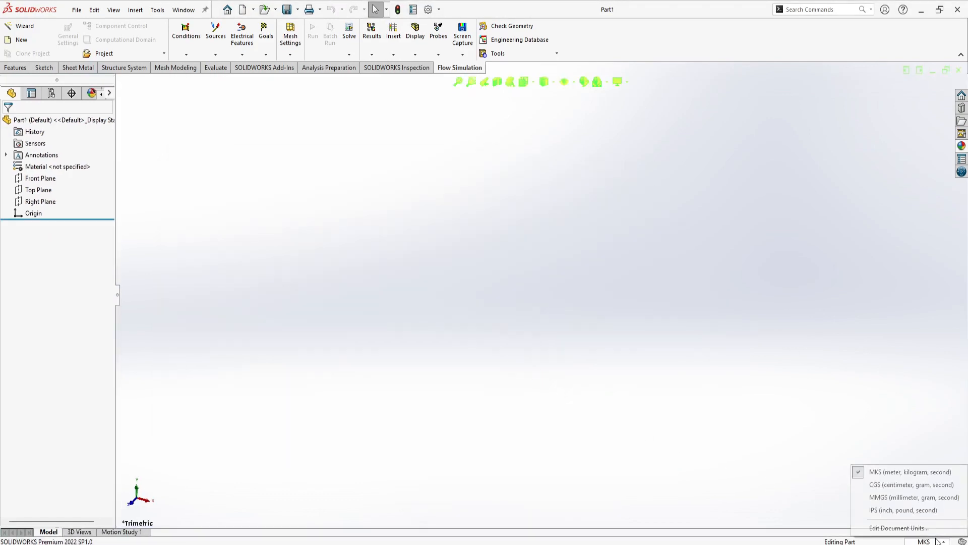
pyautogui.click(889, 498)
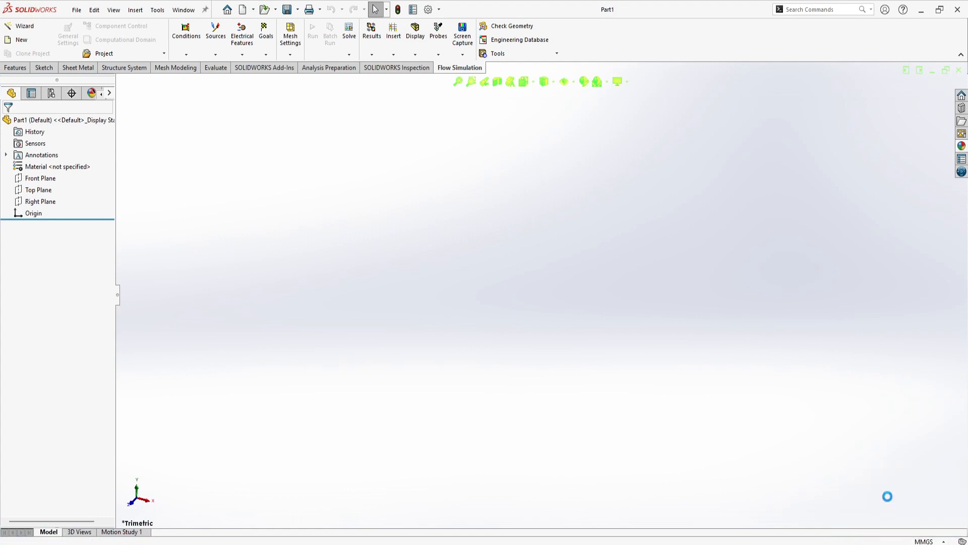
# - Start a sketch on the Front Plane and draw a center rectangle about 170 by 27 mm from the origin
pyautogui.click(40, 178)
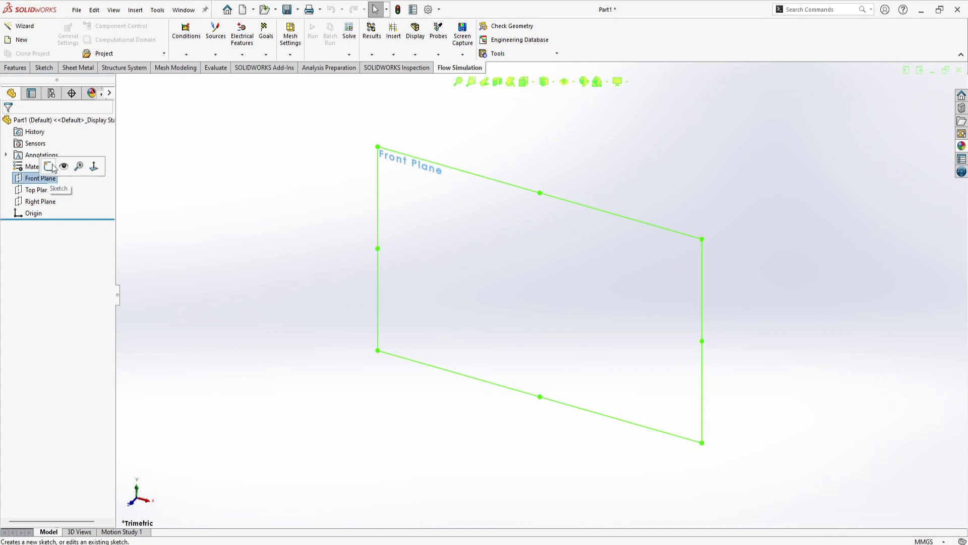
pyautogui.click(73, 167)
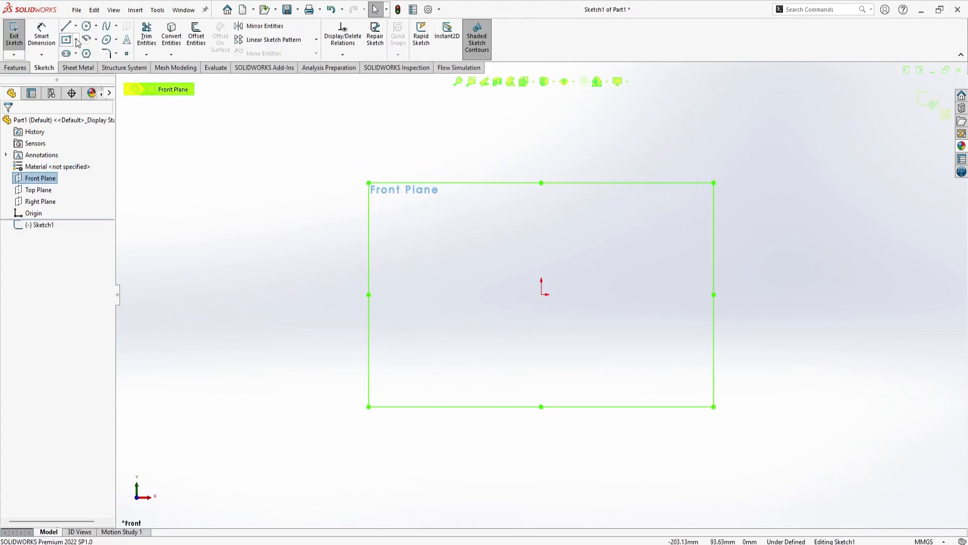
pyautogui.click(67, 40)
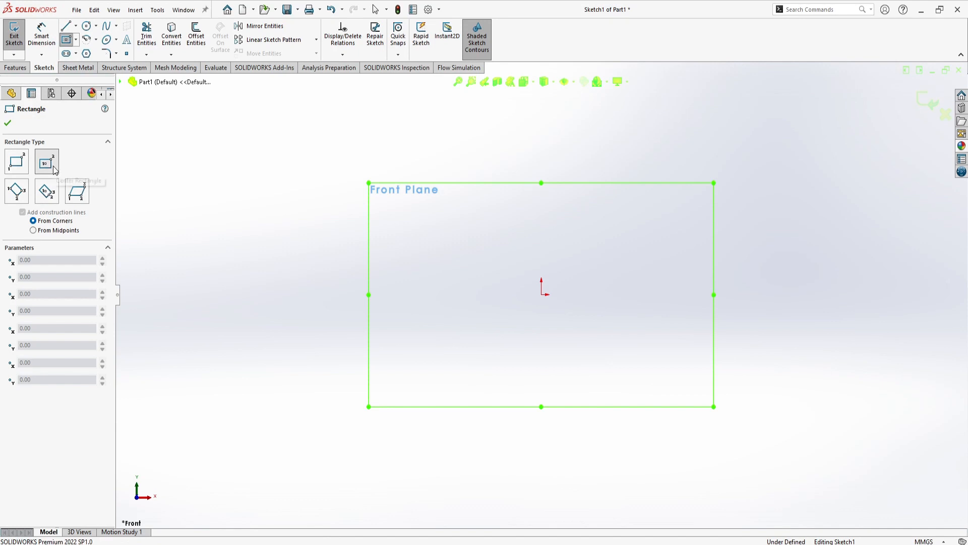
pyautogui.click(542, 294)
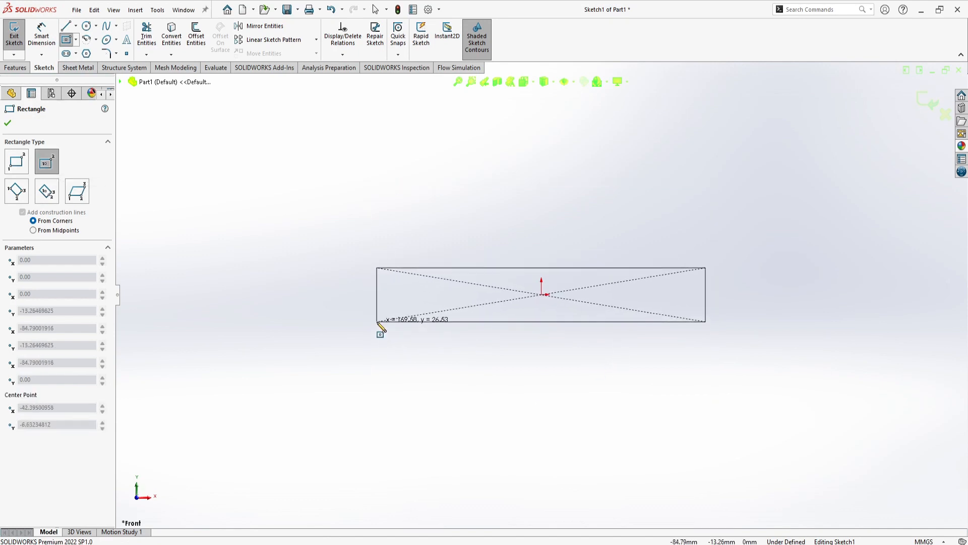
pyautogui.click(377, 321)
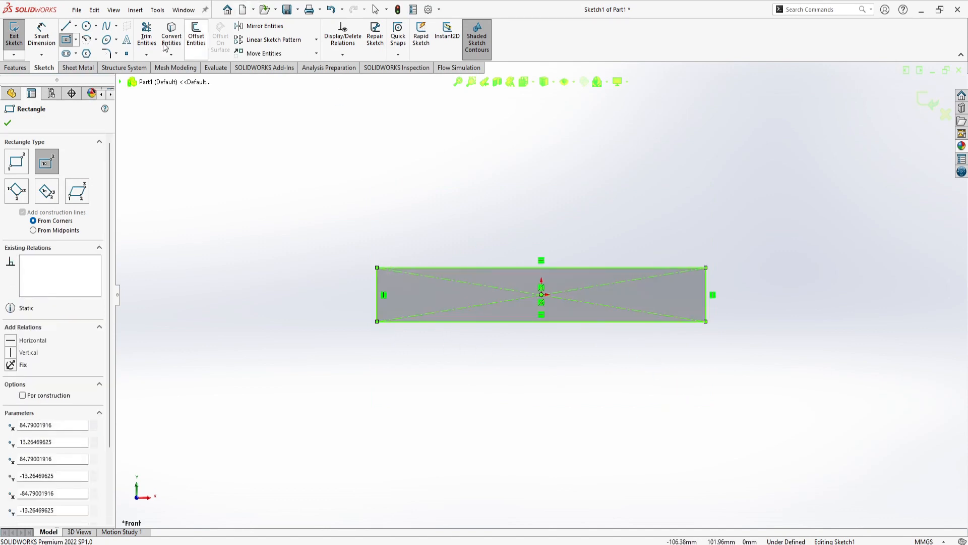
# - Dimension the rectangle 300 mm wide and 70 mm high, following the reference drawing
pyautogui.click(44, 35)
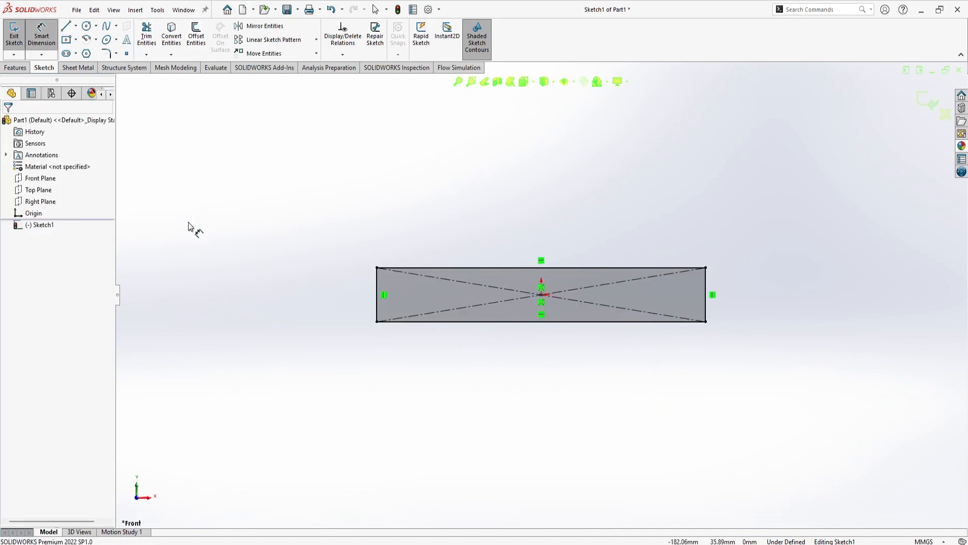
pyautogui.hotkey('alt', 'Tab')
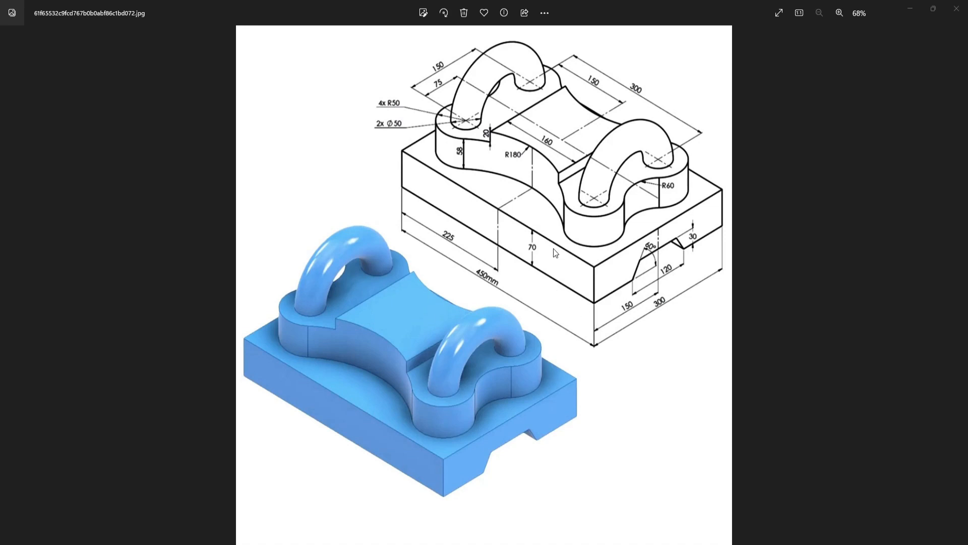
pyautogui.hotkey('alt', 'Tab')
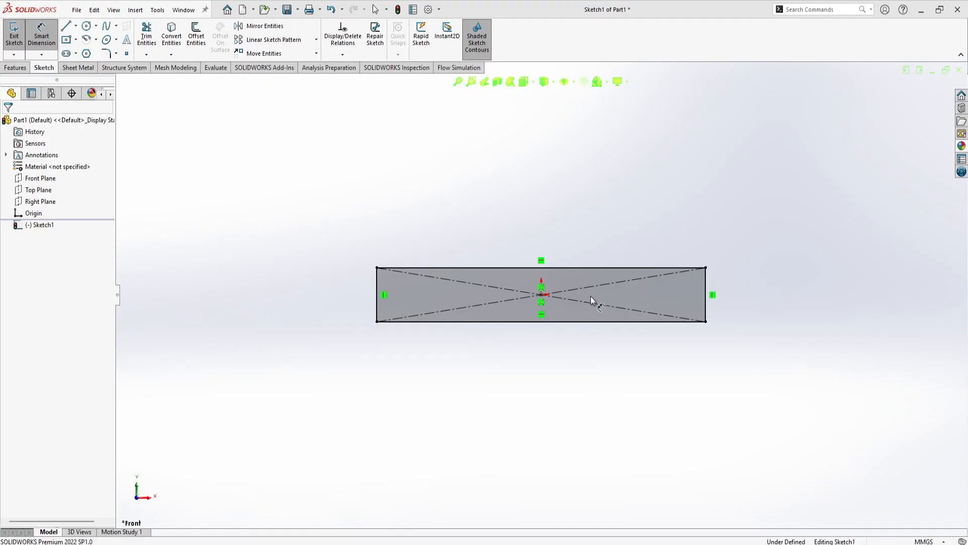
pyautogui.click(572, 322)
pyautogui.click(567, 372)
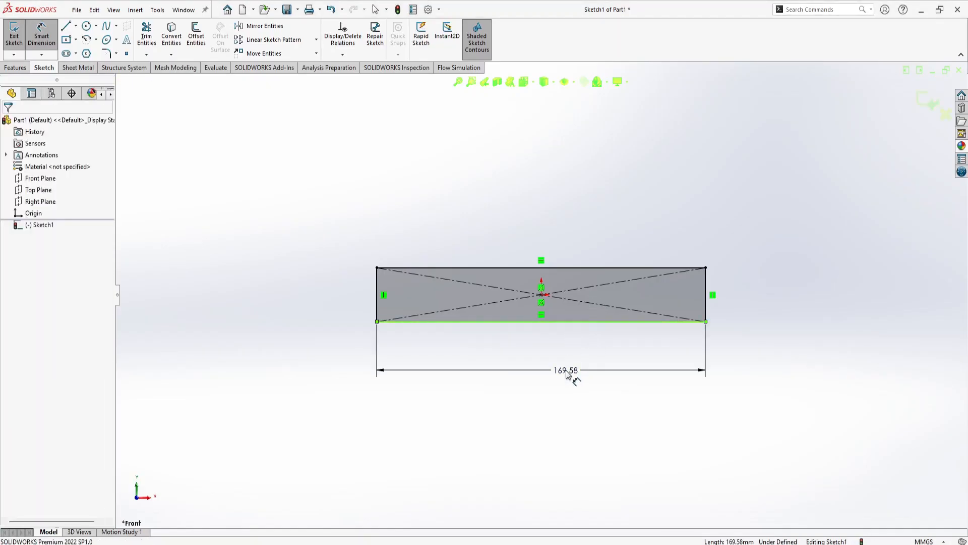
pyautogui.write('300')
pyautogui.press('Return')
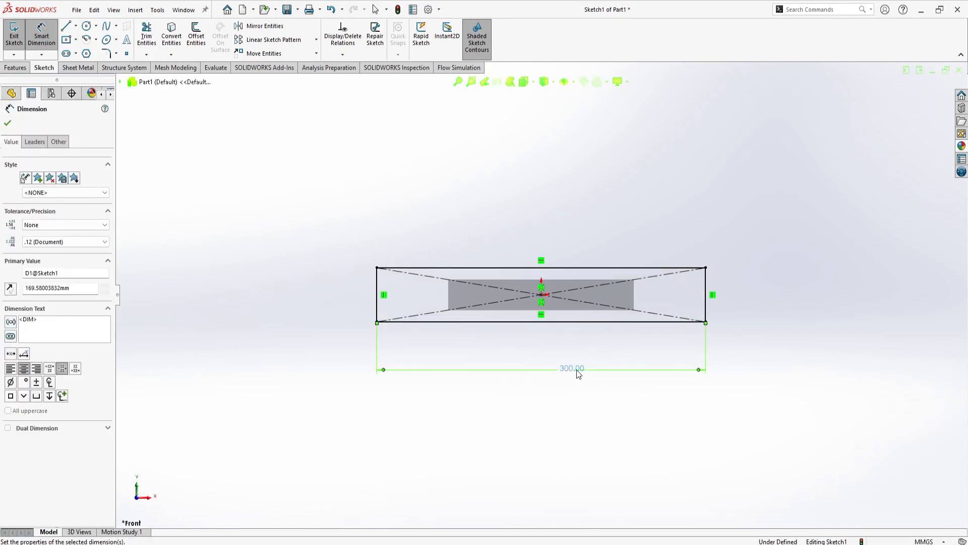
pyautogui.click(707, 301)
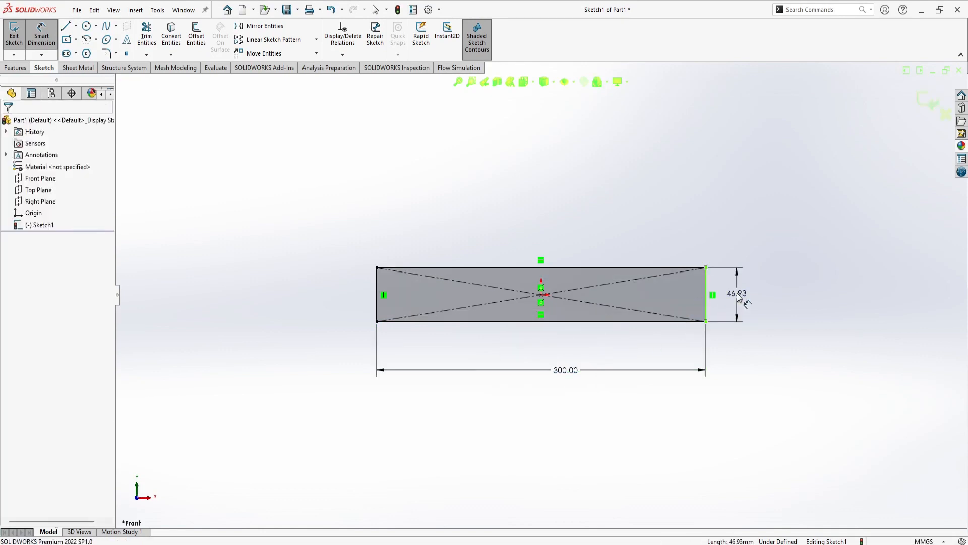
pyautogui.click(737, 296)
pyautogui.press('Return')
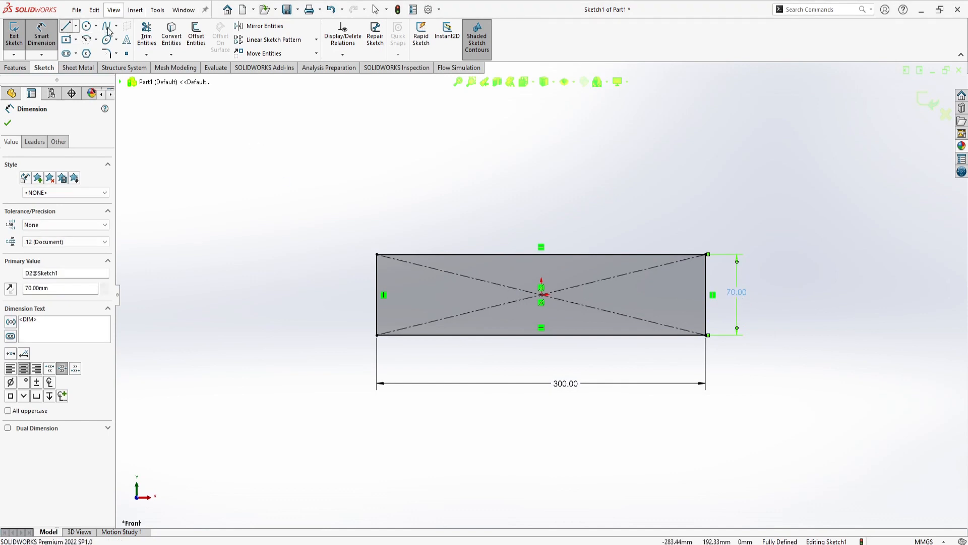
pyautogui.click(66, 26)
pyautogui.click(478, 335)
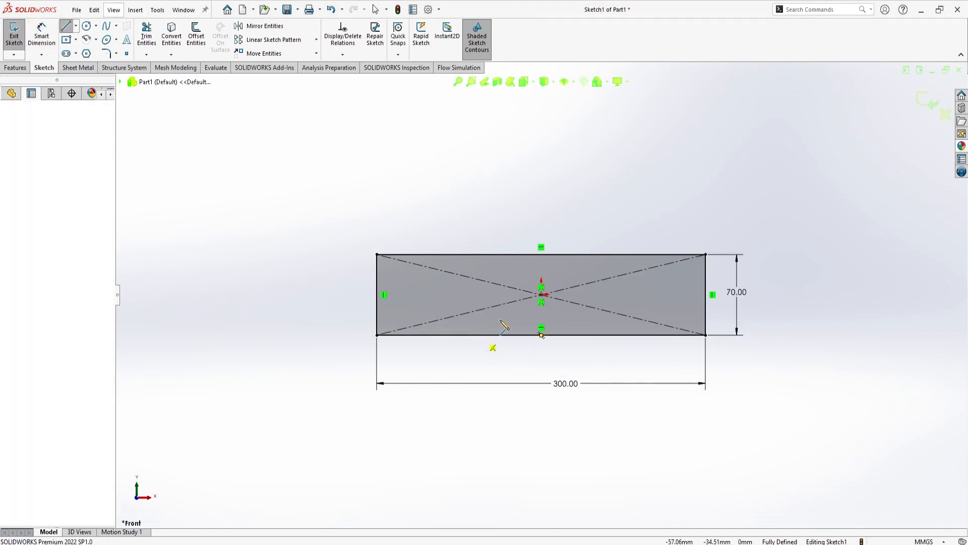
pyautogui.click(505, 315)
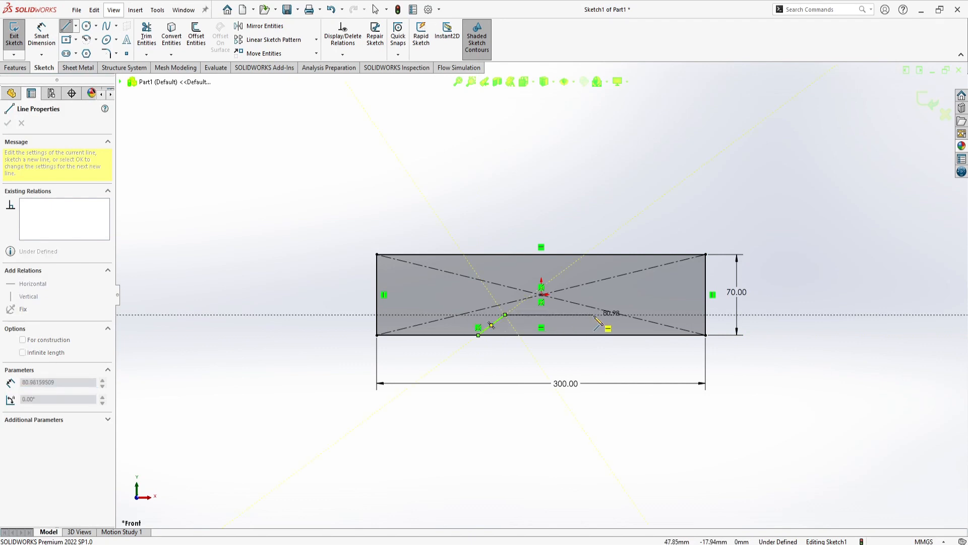
pyautogui.press('Escape')
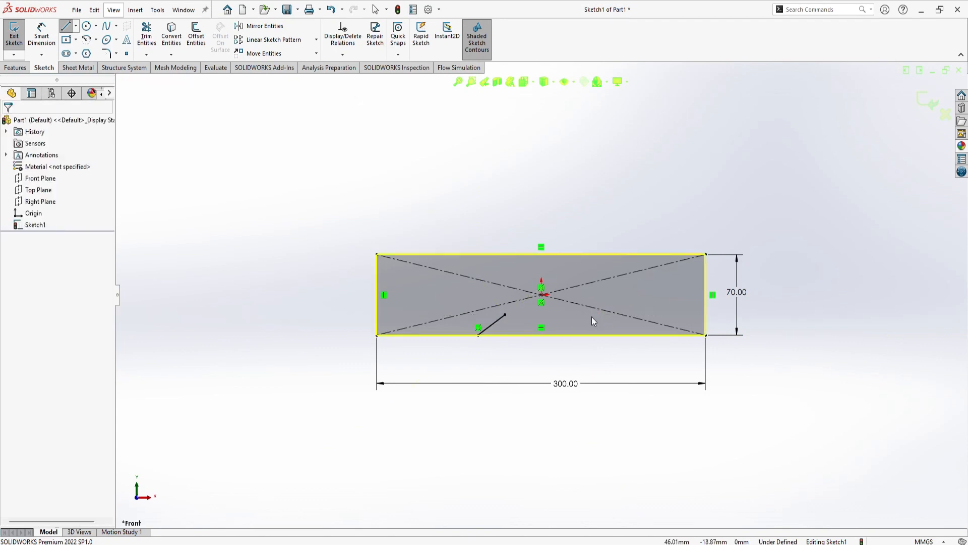
pyautogui.hotkey('ctrl', 'z')
# - Sketch a three-line trapezoidal notch on the rectangle's bottom edge, with a left side about 19 mm and a right side about 30 mm long
pyautogui.press('l')
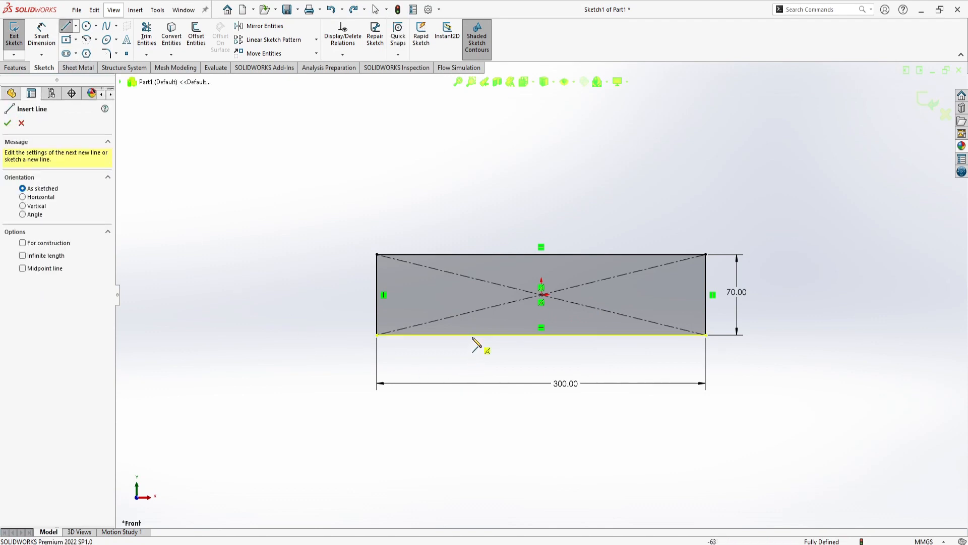
pyautogui.click(472, 334)
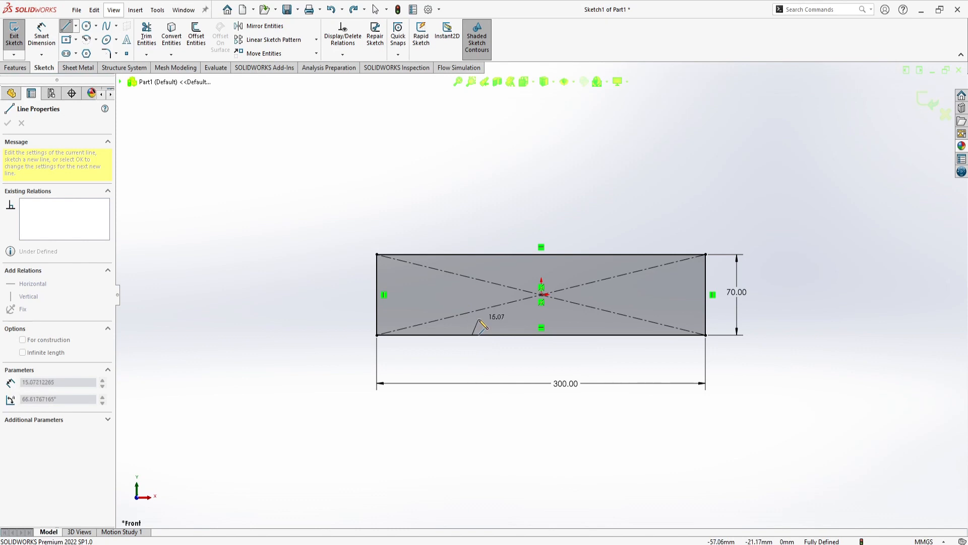
pyautogui.click(482, 316)
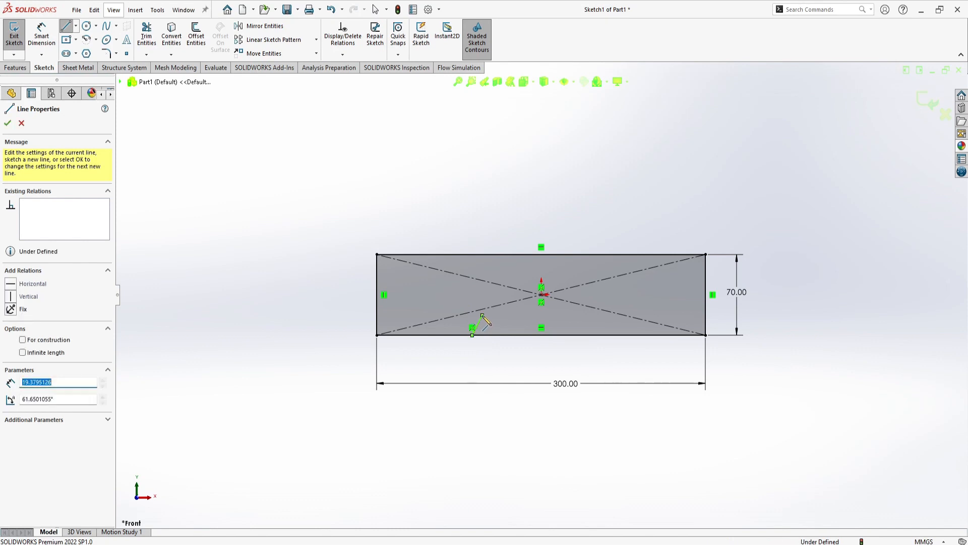
pyautogui.click(607, 316)
pyautogui.click(634, 335)
pyautogui.press('Escape')
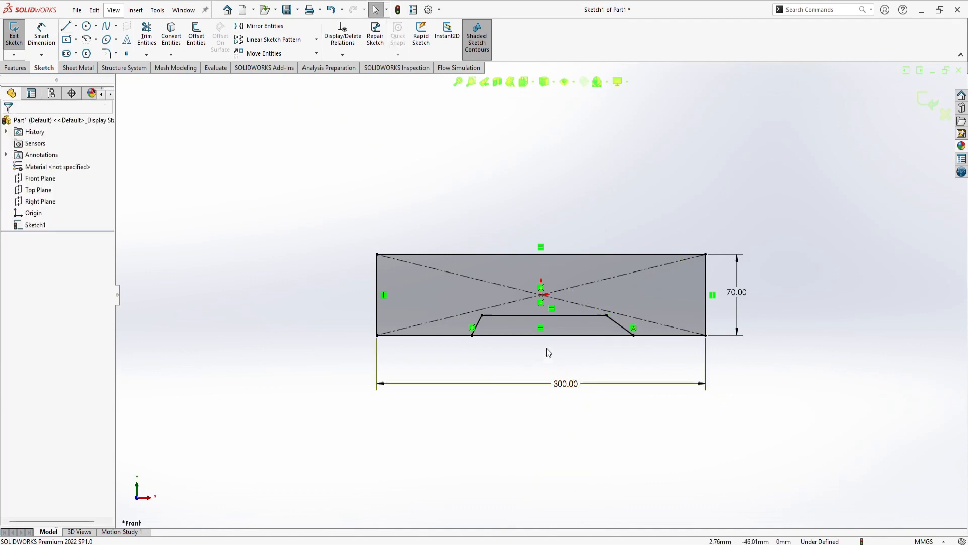
# - Make the two sloped sides of the notch equal in length
pyautogui.click(626, 329)
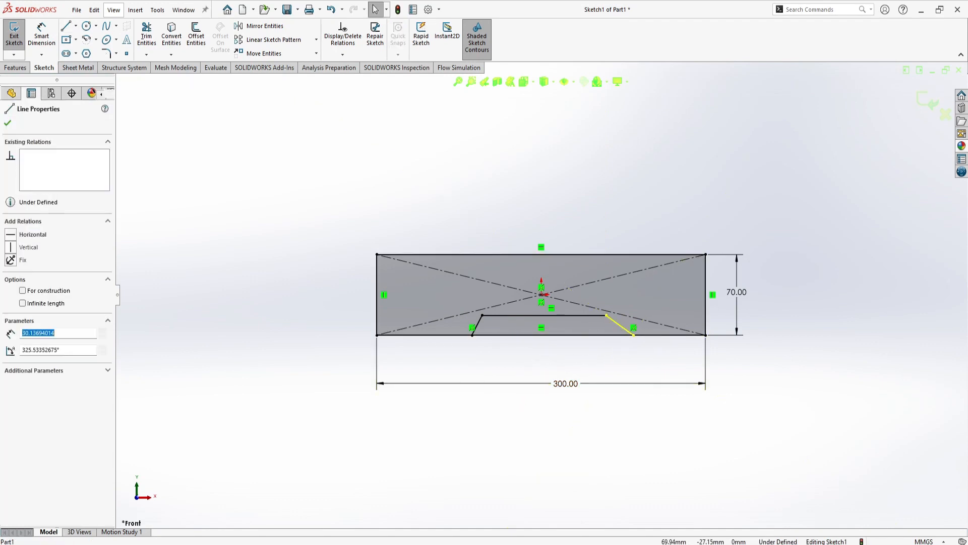
pyautogui.keyDown('ctrl'); pyautogui.click(477, 324); pyautogui.keyUp('ctrl')
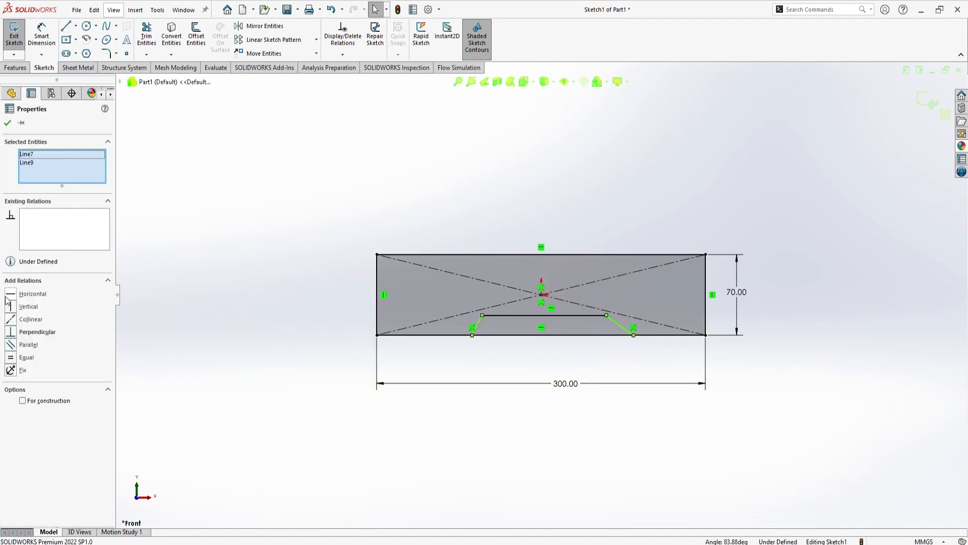
pyautogui.click(14, 357)
pyautogui.click(195, 275)
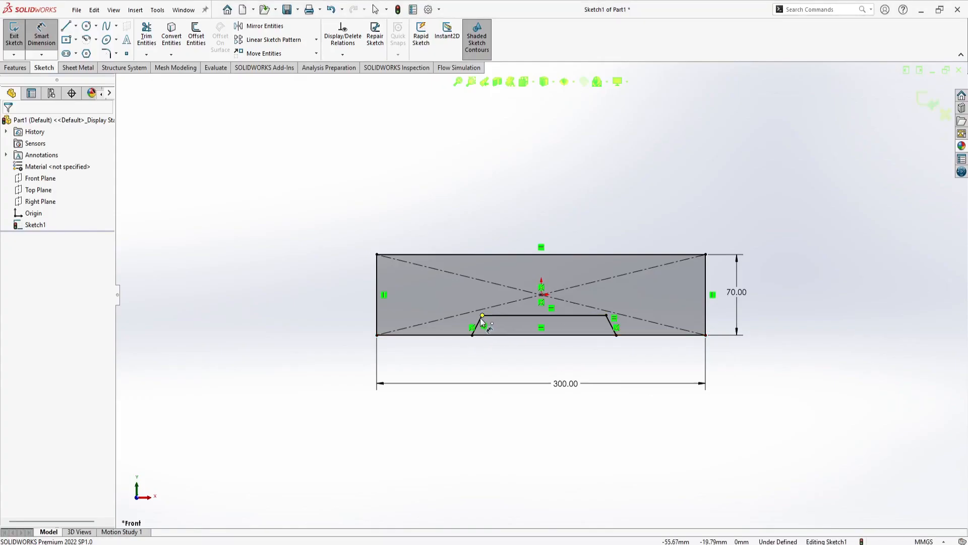
pyautogui.click(481, 319)
pyautogui.click(478, 325)
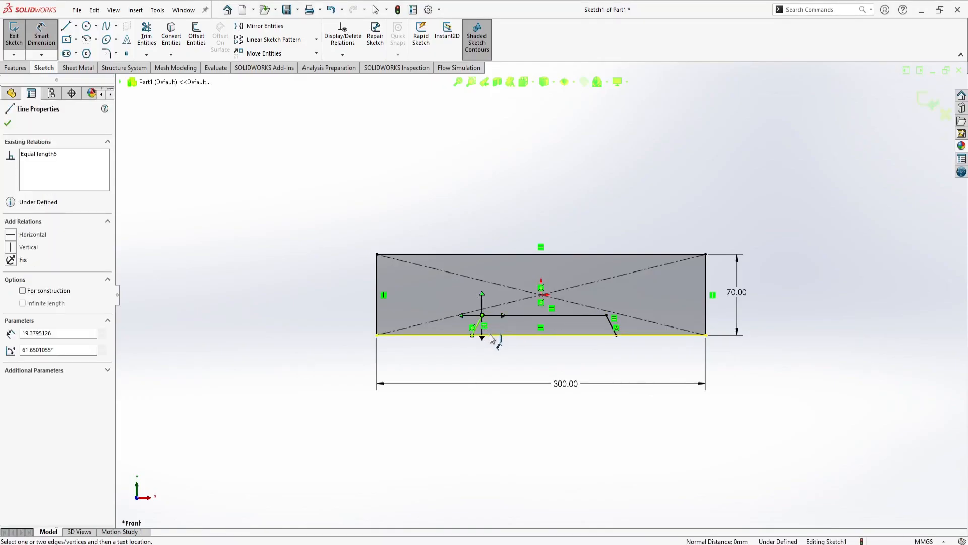
pyautogui.click(491, 335)
pyautogui.click(492, 335)
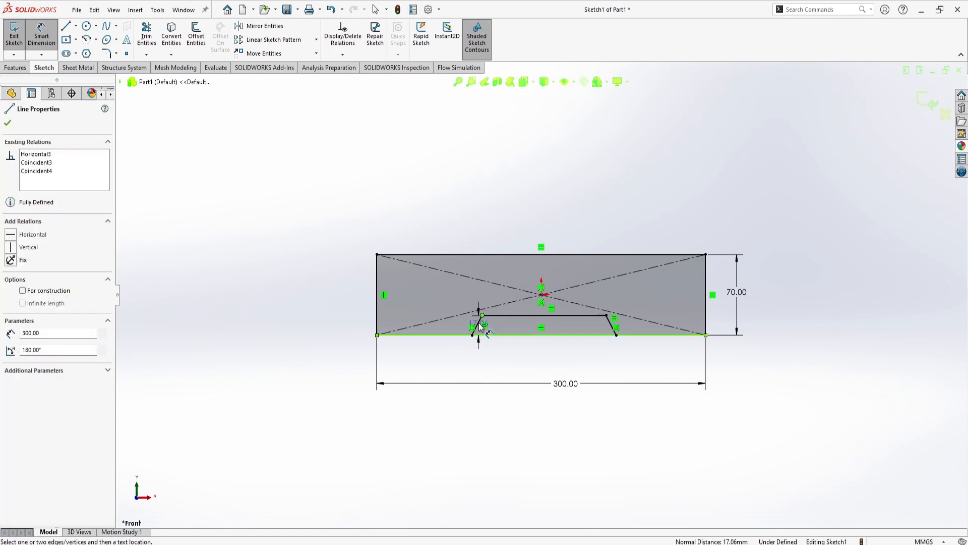
pyautogui.press('Escape')
# - Set the angle between the notch's left sloped side and the rectangle's bottom edge to 60 degrees
pyautogui.click(487, 334)
pyautogui.click(479, 324)
pyautogui.click(505, 362)
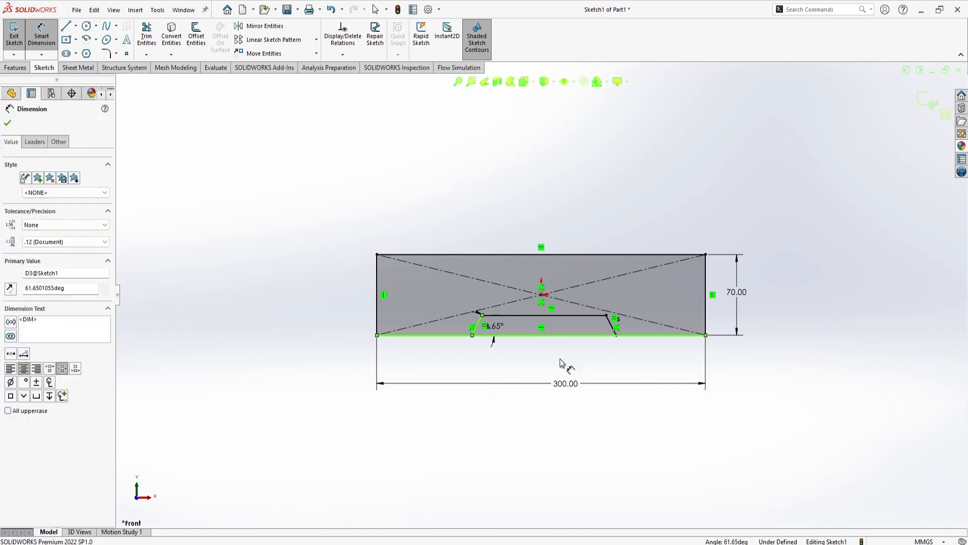
pyautogui.write('60')
pyautogui.press('Return')
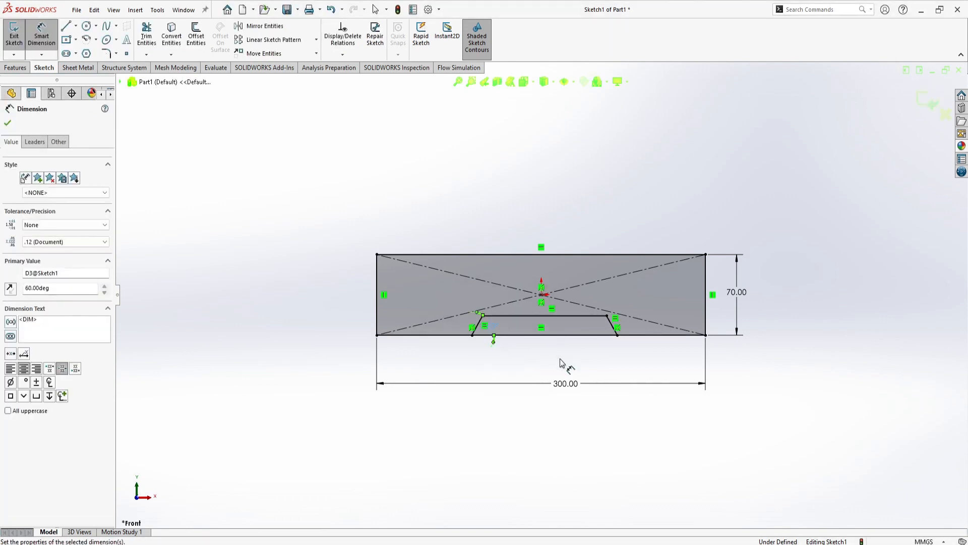
# - Dimension the notch's height between its top line and the rectangle's bottom edge as 13 mm
pyautogui.click(569, 316)
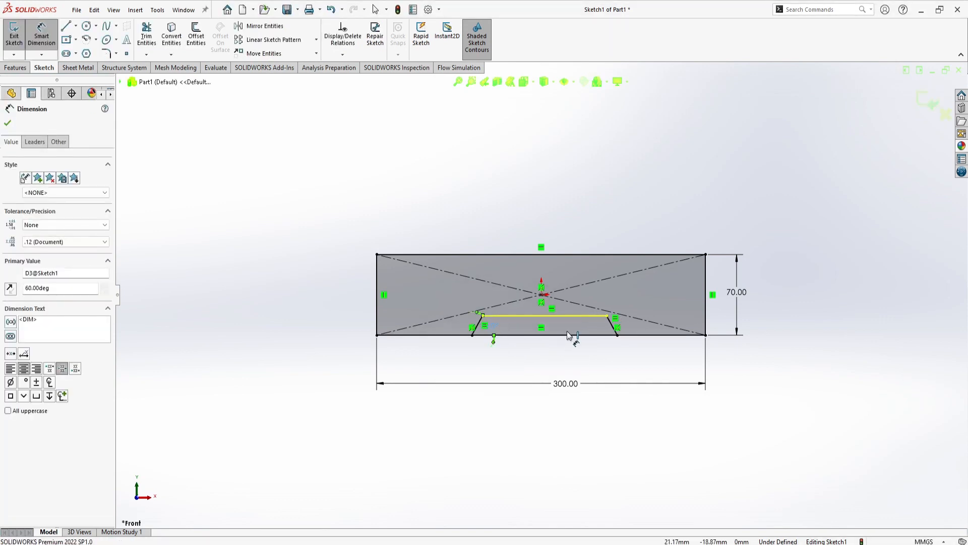
pyautogui.click(573, 335)
pyautogui.click(663, 357)
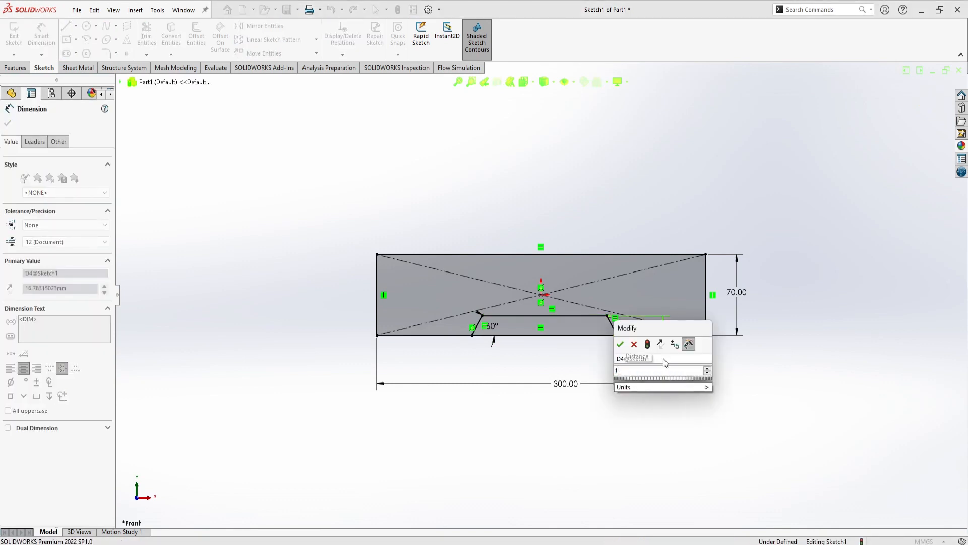
pyautogui.press('Return')
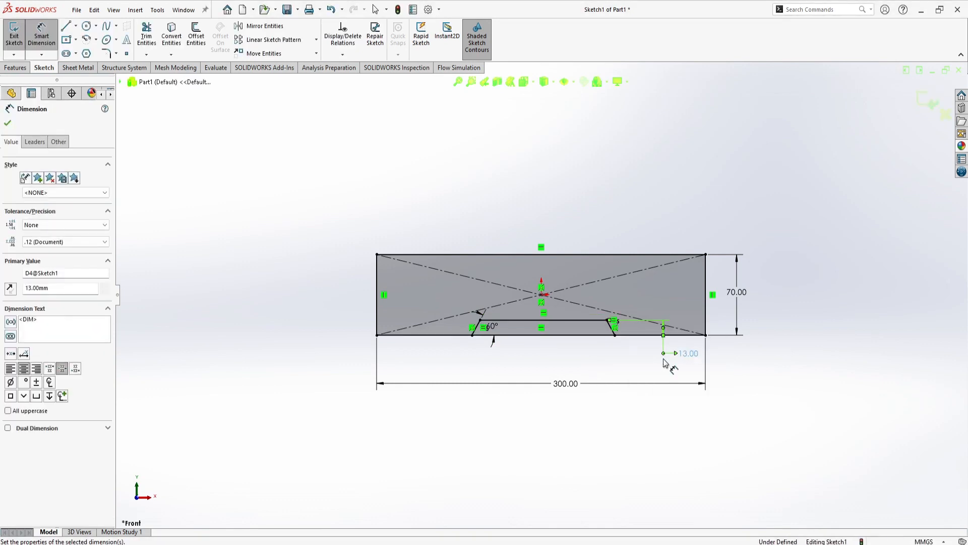
# - Dimension the notch's opening width along the rectangle's bottom edge as 120 mm, following the reference drawing
pyautogui.hotkey('alt', 'Tab')
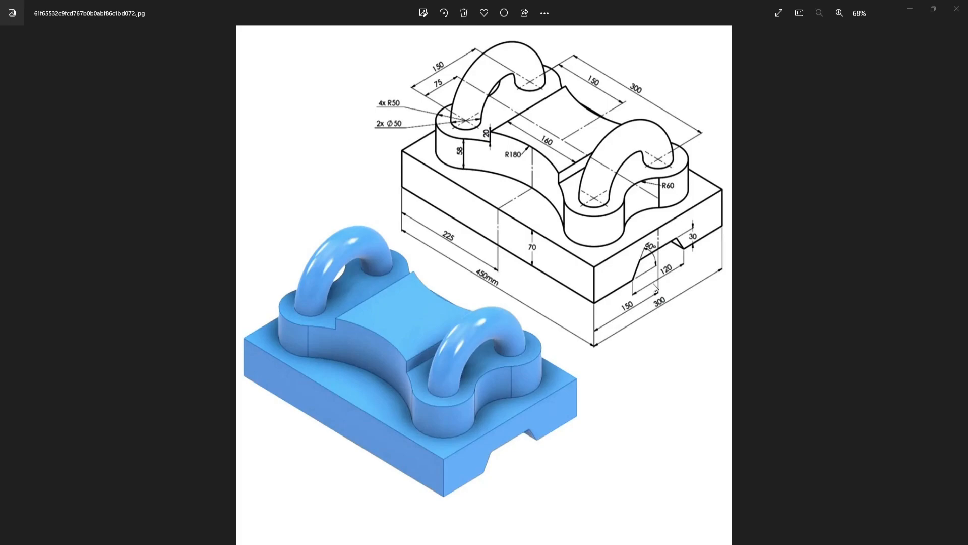
pyautogui.hotkey('alt', 'Tab')
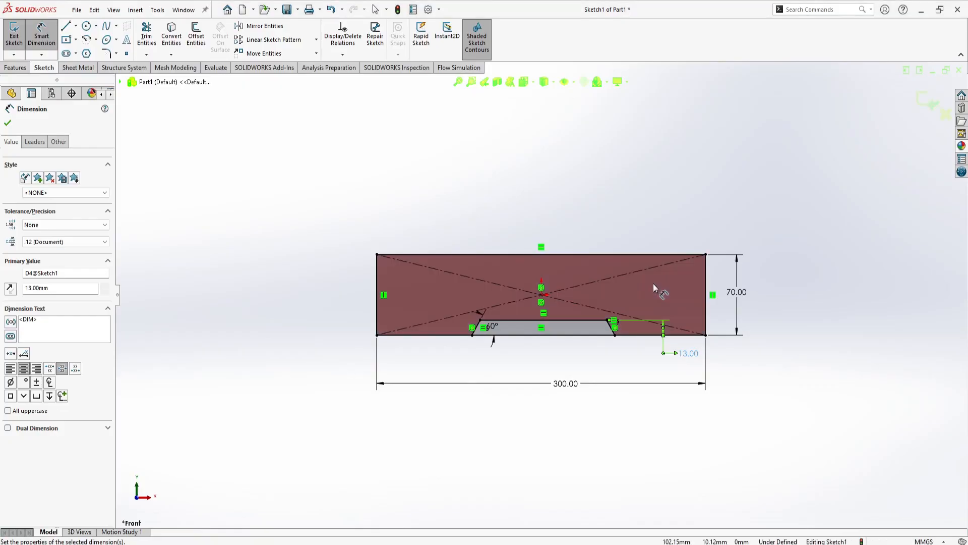
pyautogui.click(593, 336)
pyautogui.press('Escape')
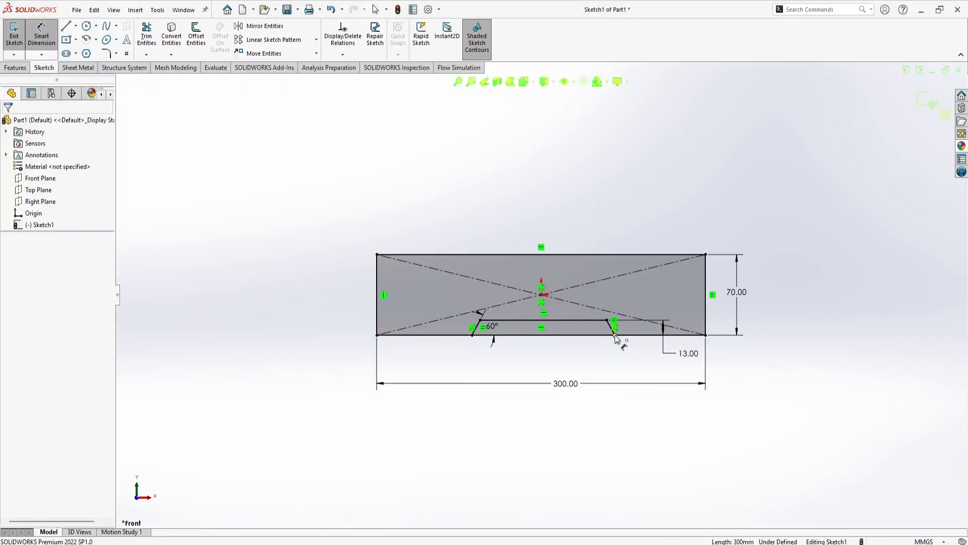
pyautogui.click(615, 335)
pyautogui.click(473, 336)
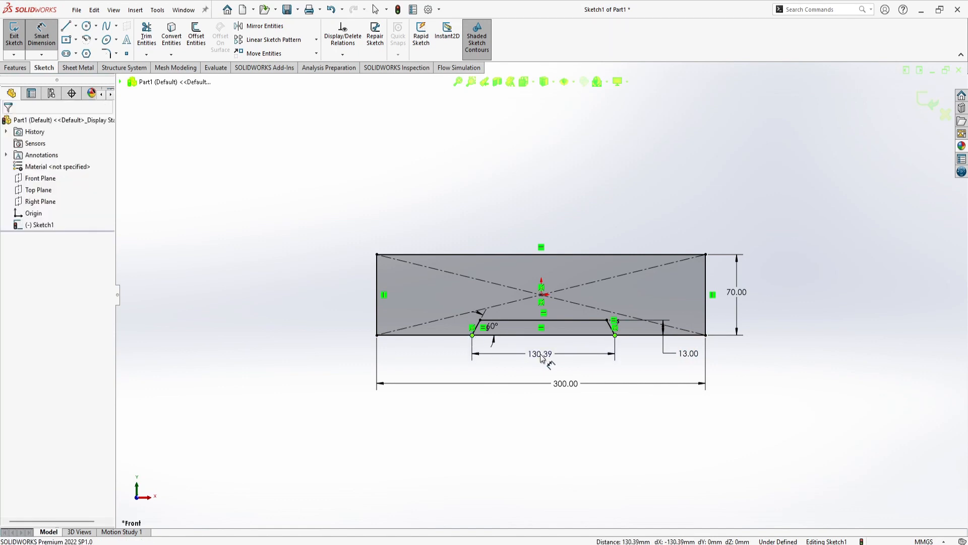
pyautogui.click(507, 356)
pyautogui.write('130')
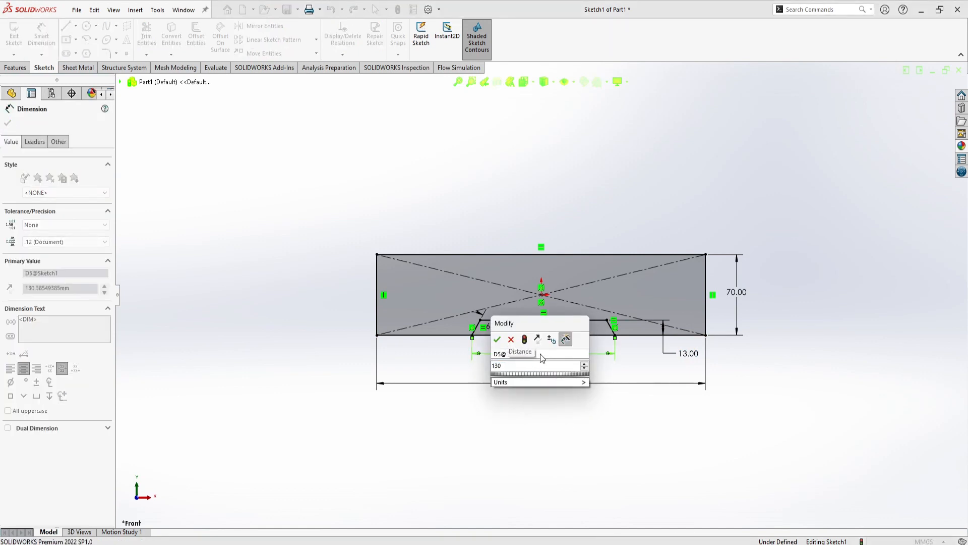
pyautogui.press('Escape')
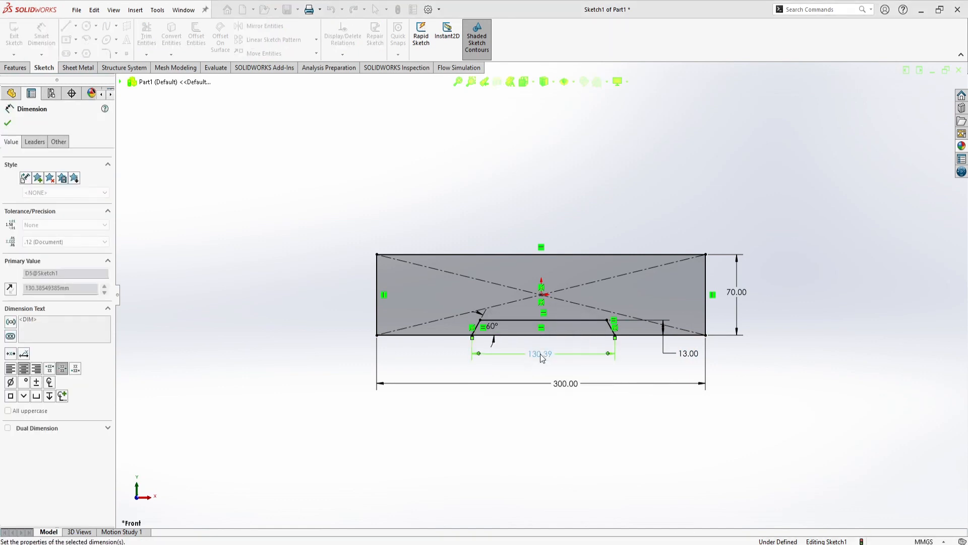
# - Set the notch's height dimension to 30 mm
pyautogui.doubleClick(689, 353)
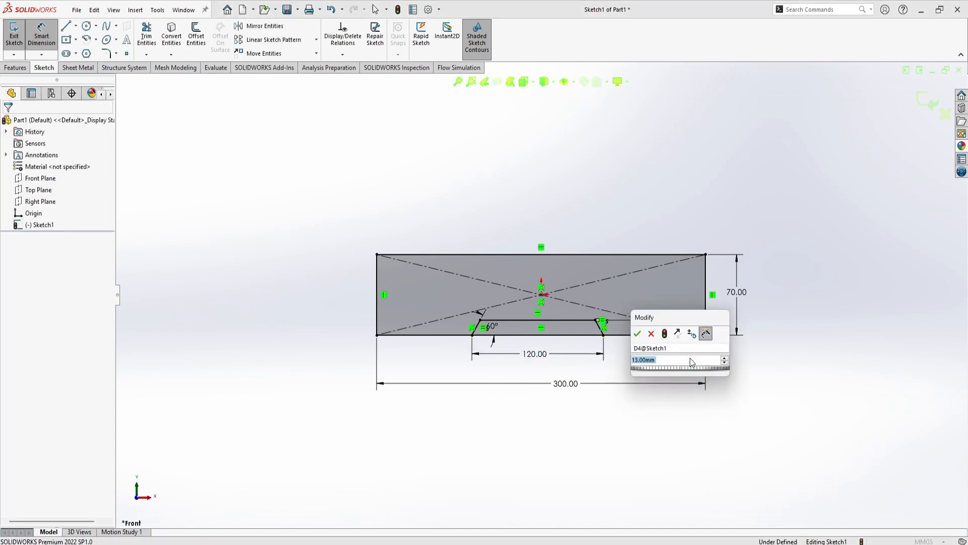
pyautogui.write('20')
pyautogui.press('Return')
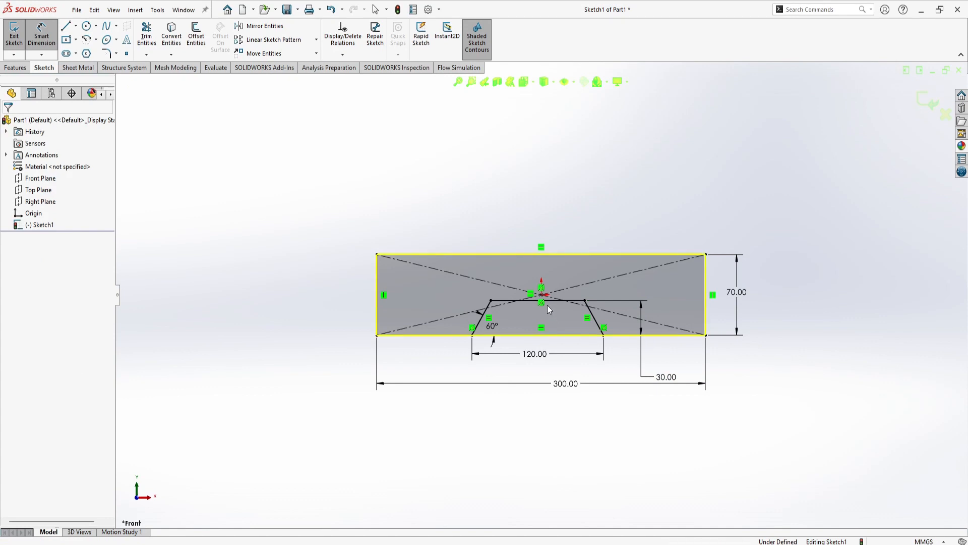
pyautogui.press('Escape')
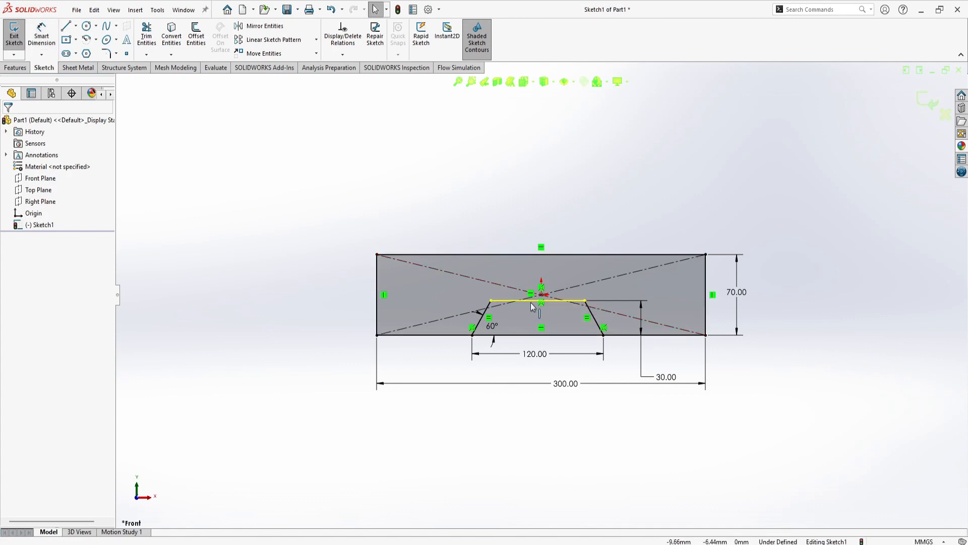
# - Center the notch by adding a Vertical relation between the midpoint of its top line and the origin
pyautogui.scroll(-5, 532, 307)
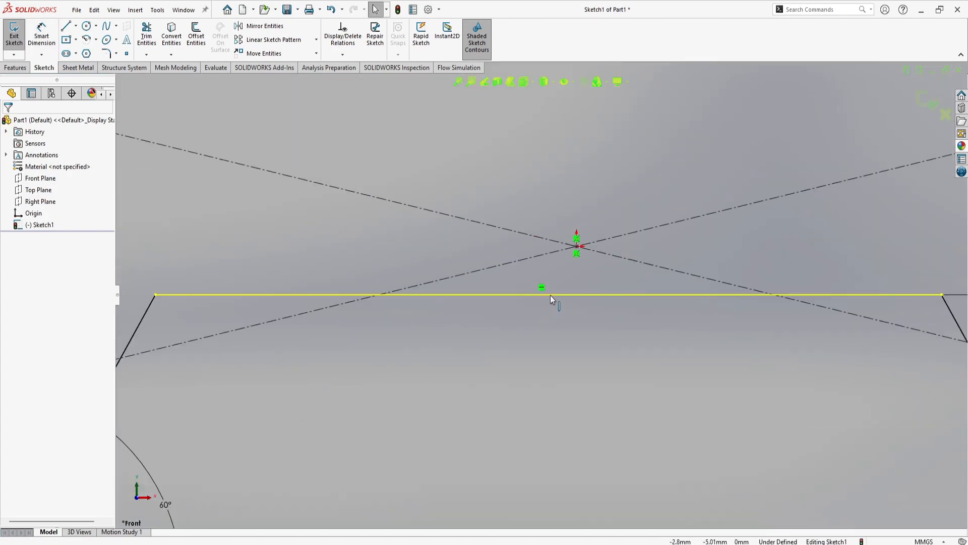
pyautogui.click(545, 295)
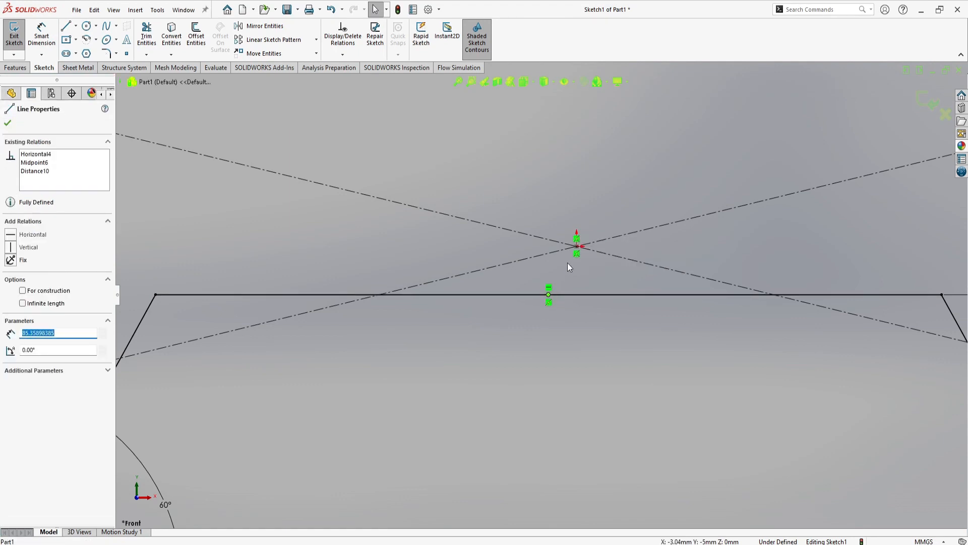
pyautogui.keyDown('ctrl'); pyautogui.click(577, 247); pyautogui.keyUp('ctrl')
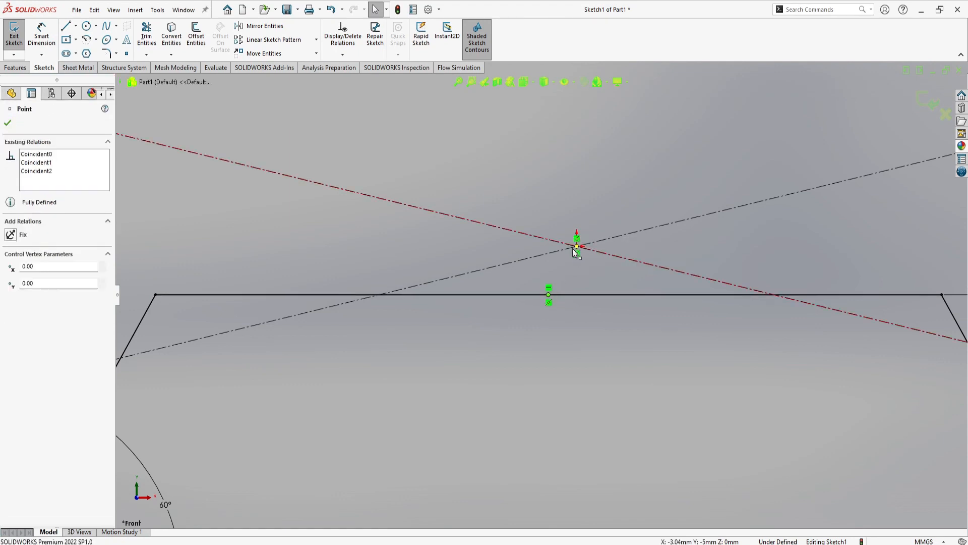
pyautogui.click(23, 307)
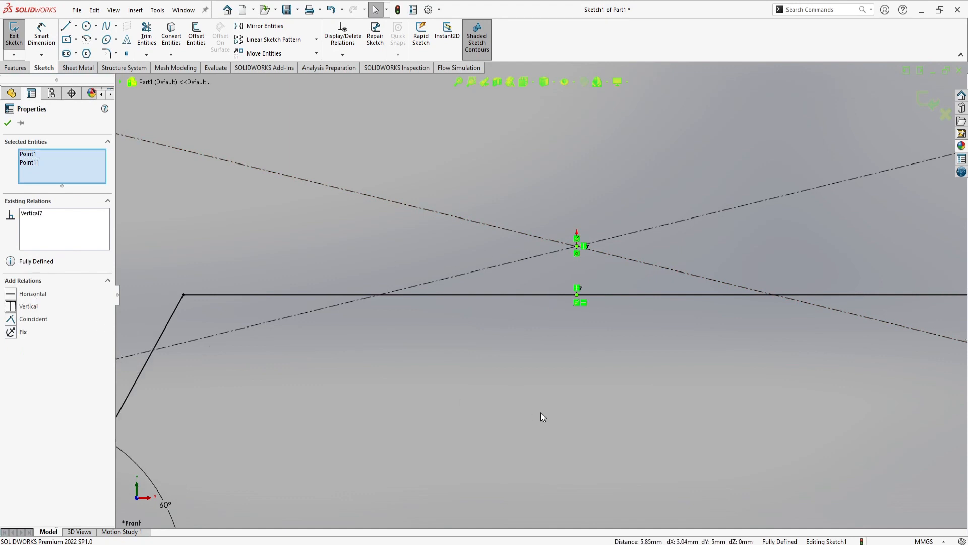
pyautogui.press('f')
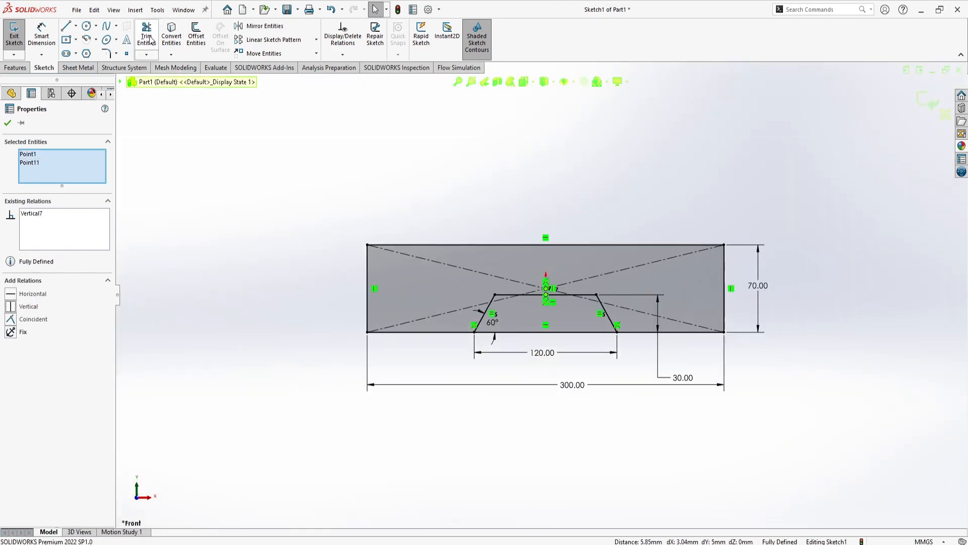
# - Trim away the part of the rectangle's bottom edge between the notch's sloped sides using Power trim
pyautogui.click(147, 35)
pyautogui.moveTo(523, 345)
pyautogui.mouseDown()
pyautogui.moveTo(502, 328)
pyautogui.moveTo(530, 325)
pyautogui.mouseUp()
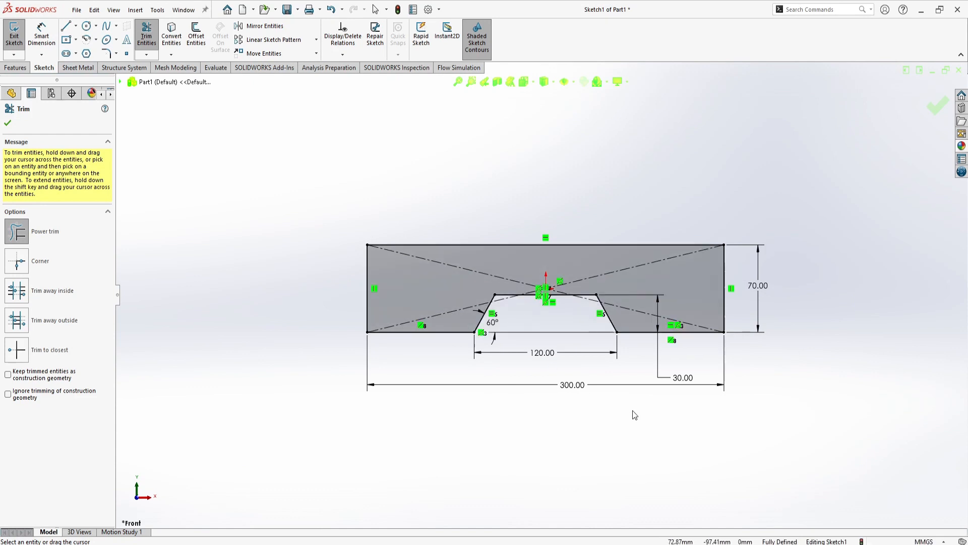
pyautogui.hotkey('ctrl', '7')
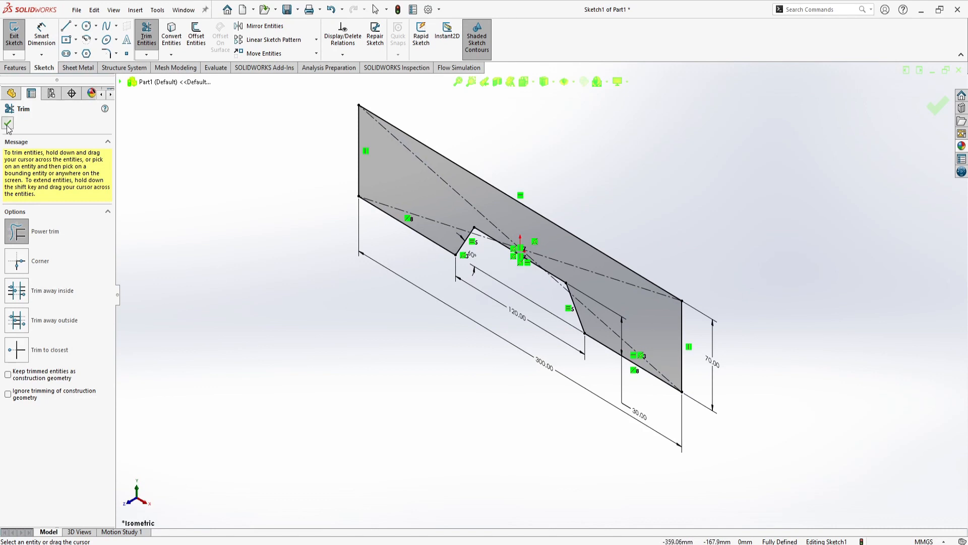
pyautogui.click(8, 123)
# - Start a boss extrusion of the notched profile with a depth of 450 mm, following the reference drawing
pyautogui.click(16, 68)
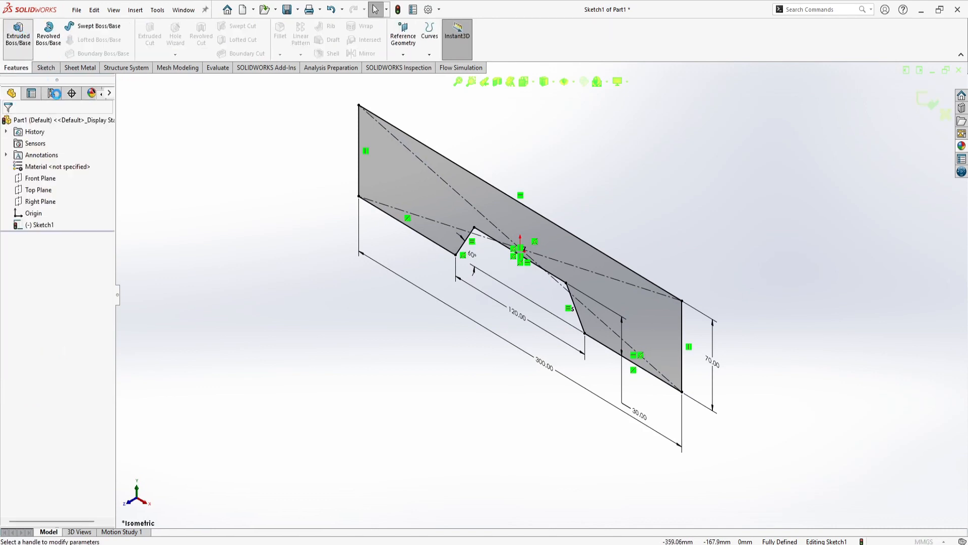
pyautogui.click(19, 34)
pyautogui.hotkey('alt', 'Tab')
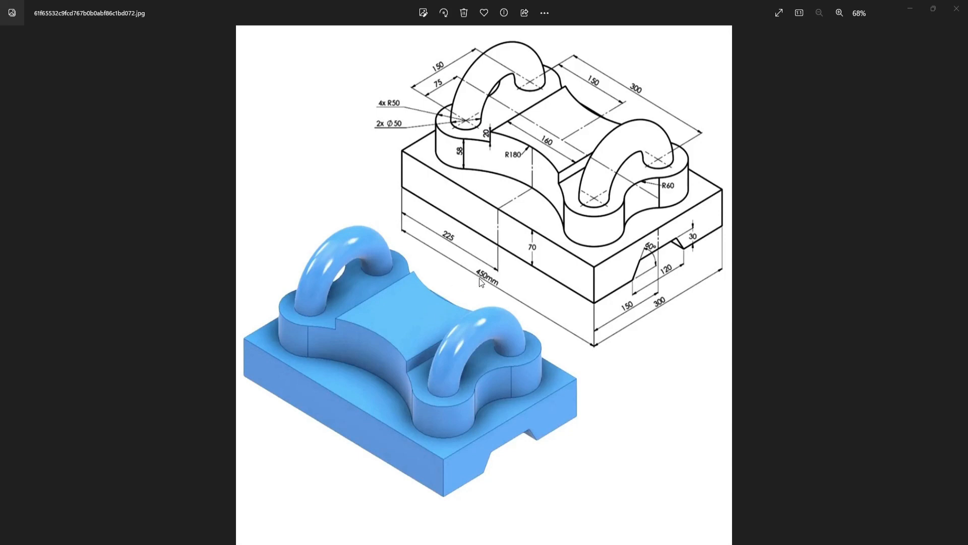
pyautogui.hotkey('alt', 'Tab')
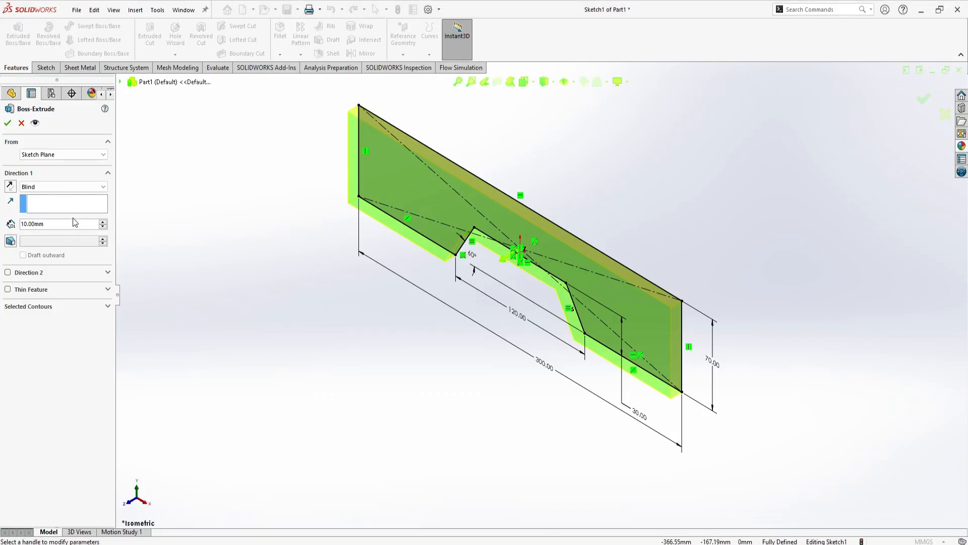
pyautogui.doubleClick(35, 224)
pyautogui.write('7')
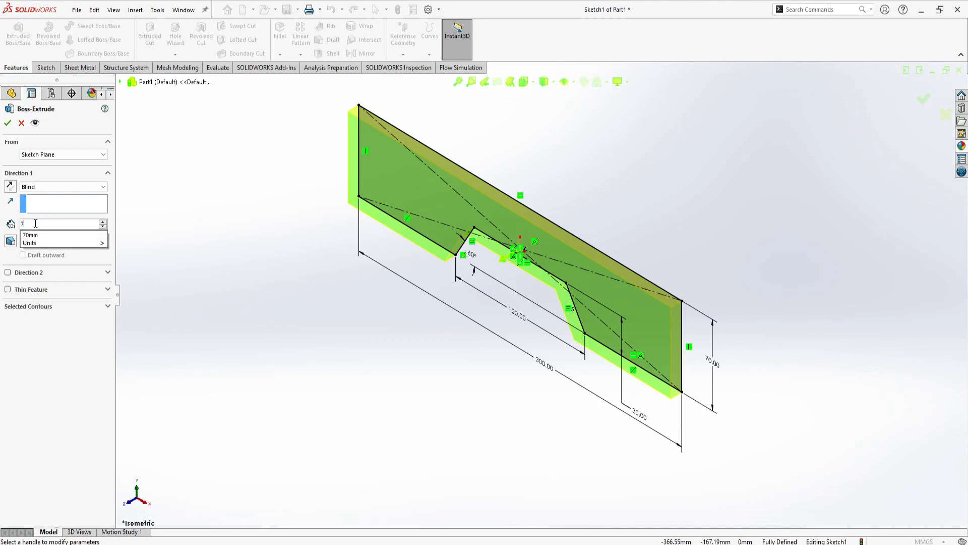
pyautogui.write('50')
pyautogui.press('Return')
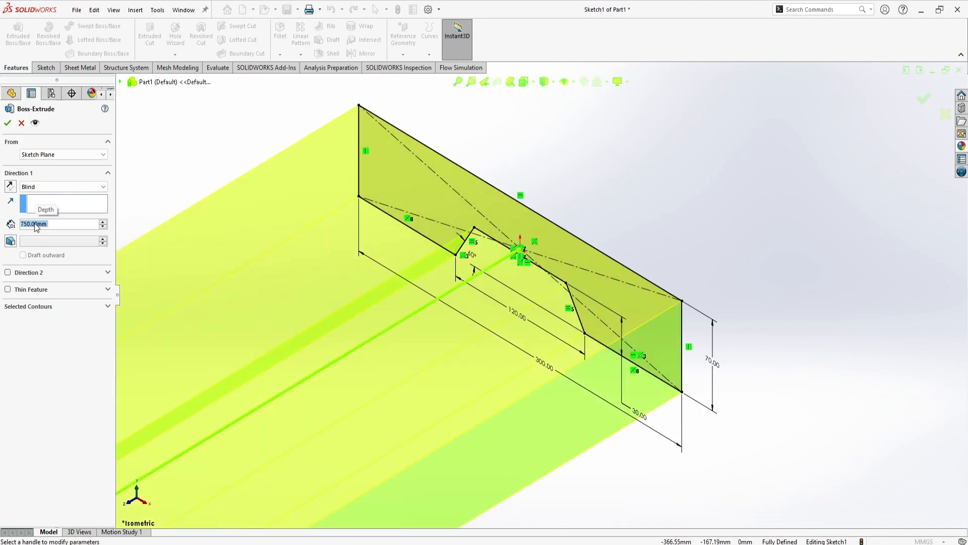
pyautogui.write('450')
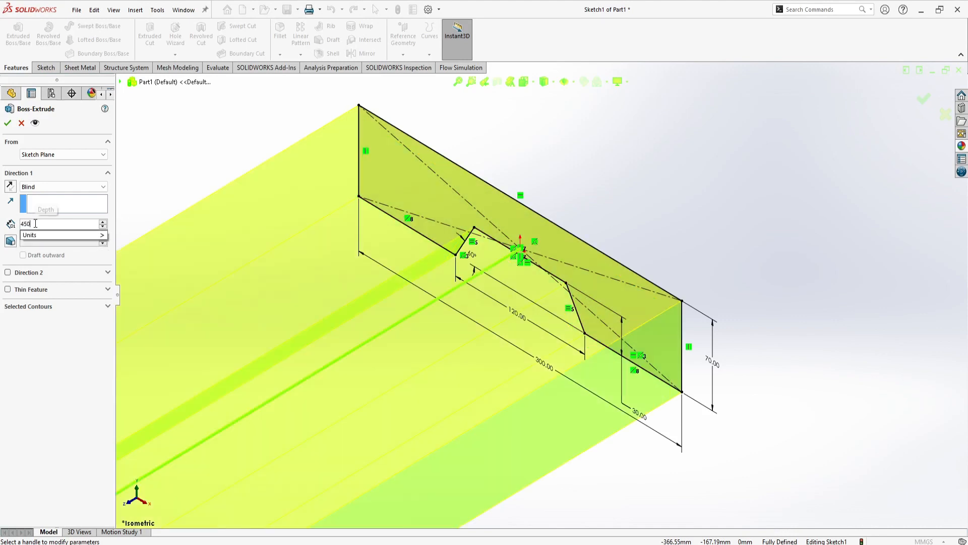
pyautogui.press('Return')
# - Make the base extrusion symmetric about the sketch plane with the Mid Plane end condition and complete it
pyautogui.click(48, 187)
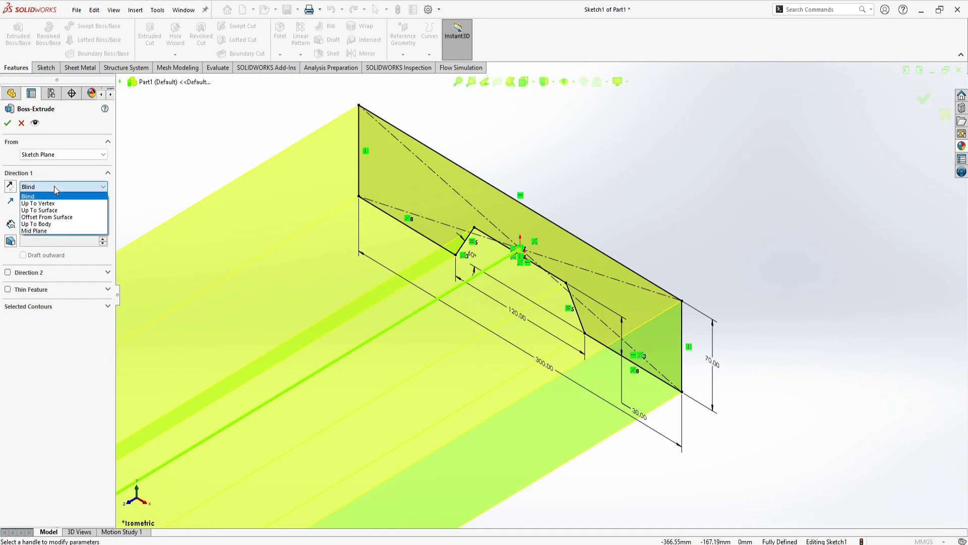
pyautogui.click(41, 230)
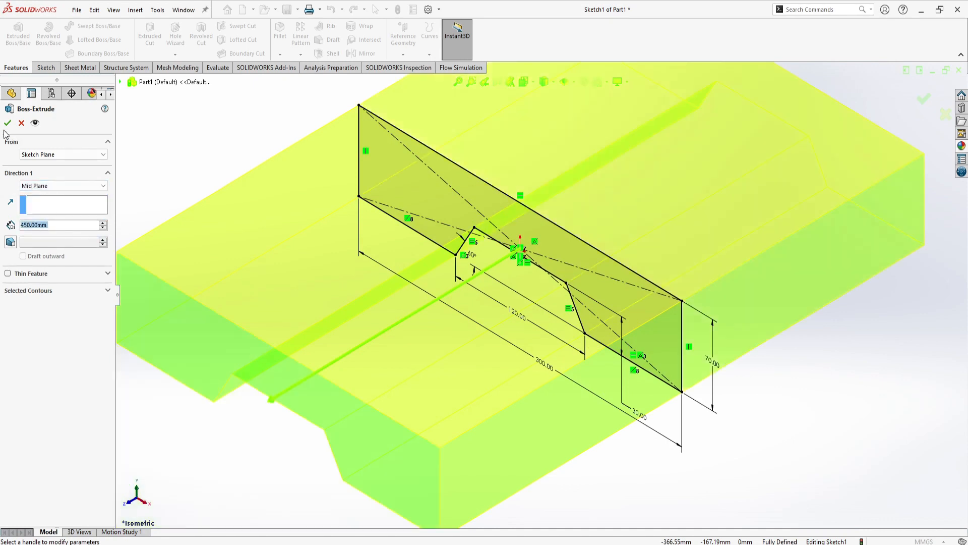
pyautogui.click(7, 123)
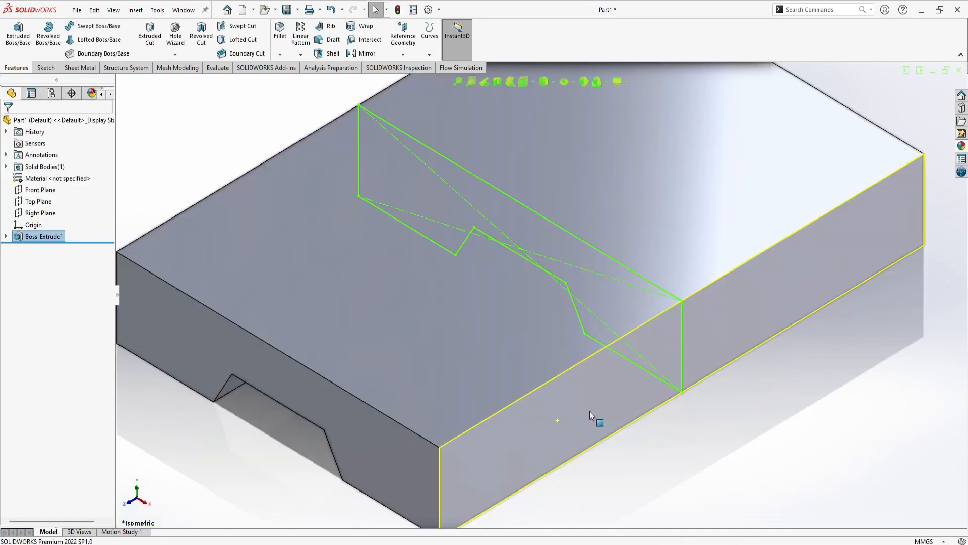
pyautogui.press('f')
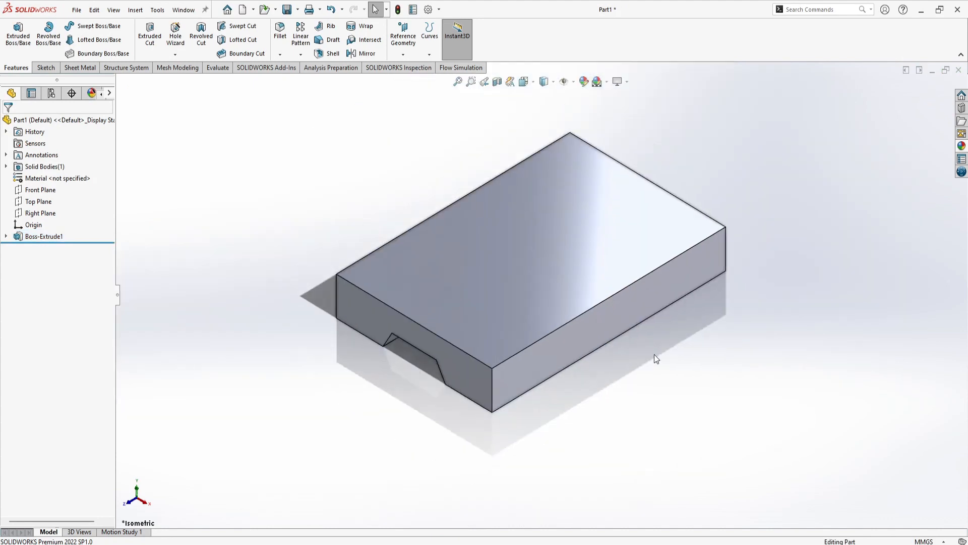
# - Start a new sketch on the base block's top face and check the reference drawing for the raised body's dimensions
pyautogui.click(564, 273)
pyautogui.click(609, 241)
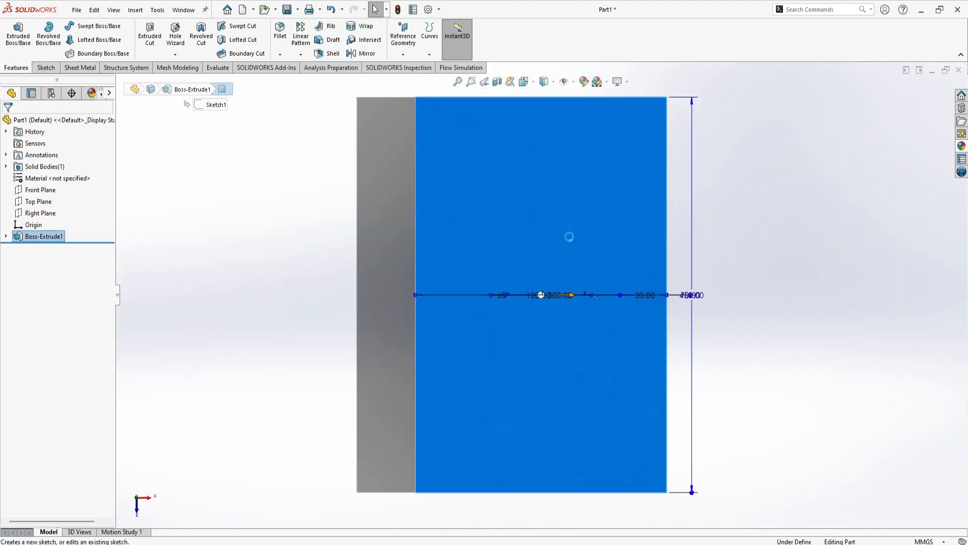
pyautogui.scroll(-2, 502, 190)
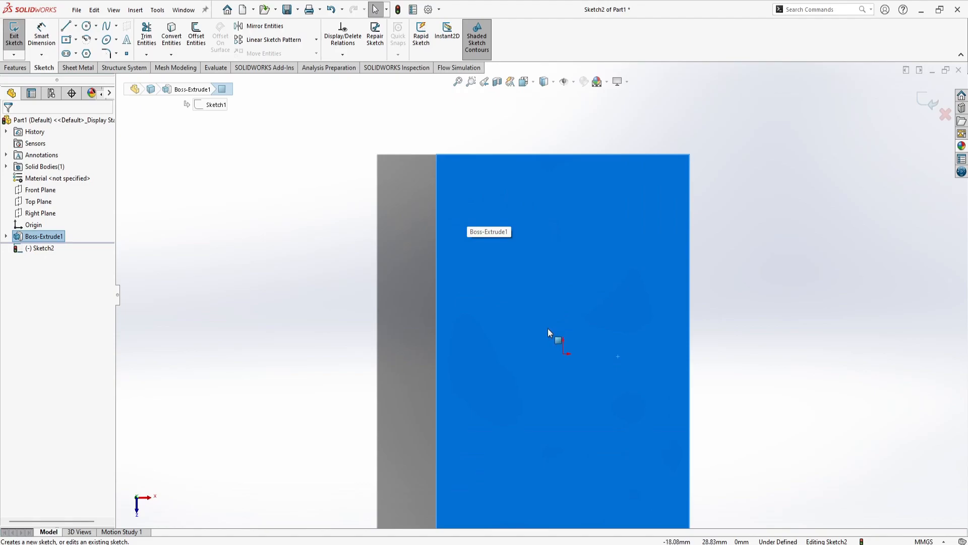
pyautogui.hotkey('alt', 'Tab')
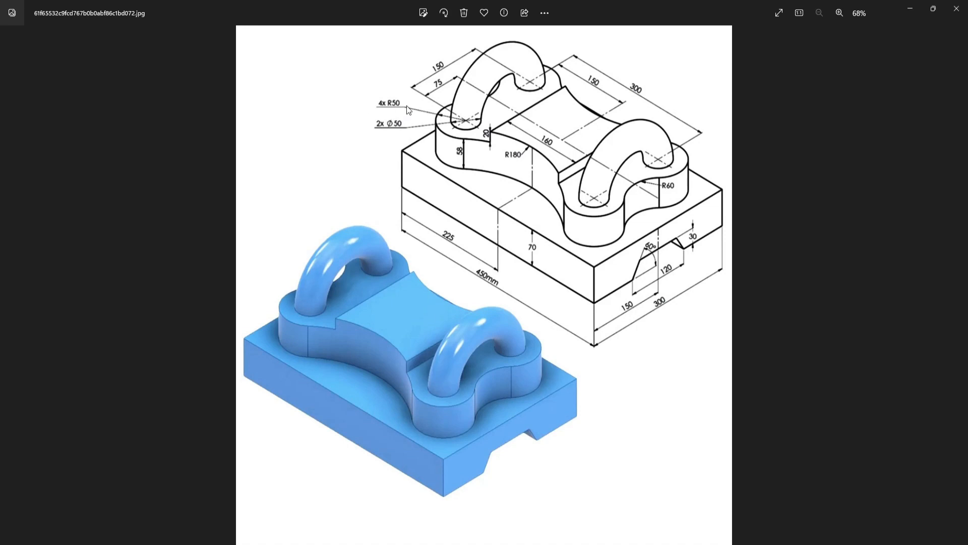
pyautogui.hotkey('alt', 'Tab')
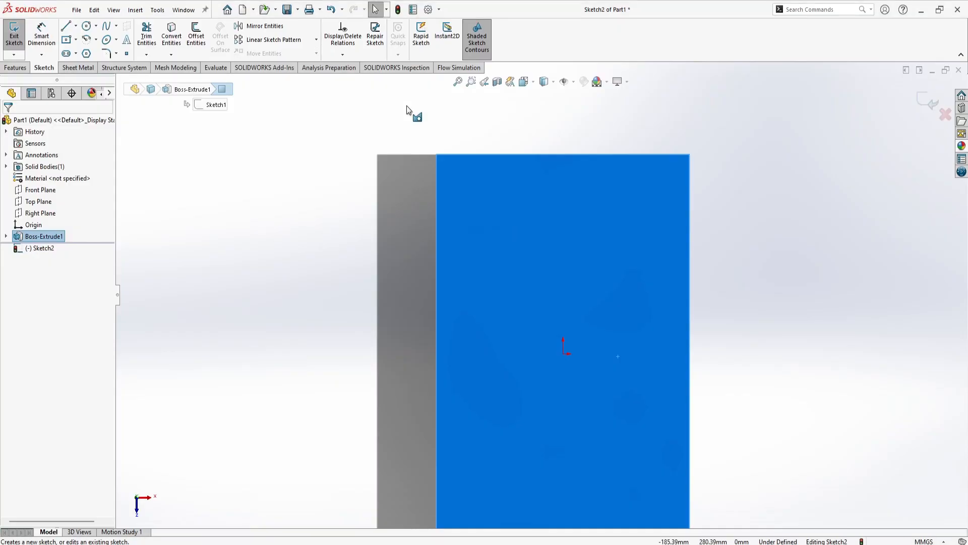
# - Sketch a circle with a radius of about 55 mm near the upper-left corner of the block's top face
pyautogui.click(87, 26)
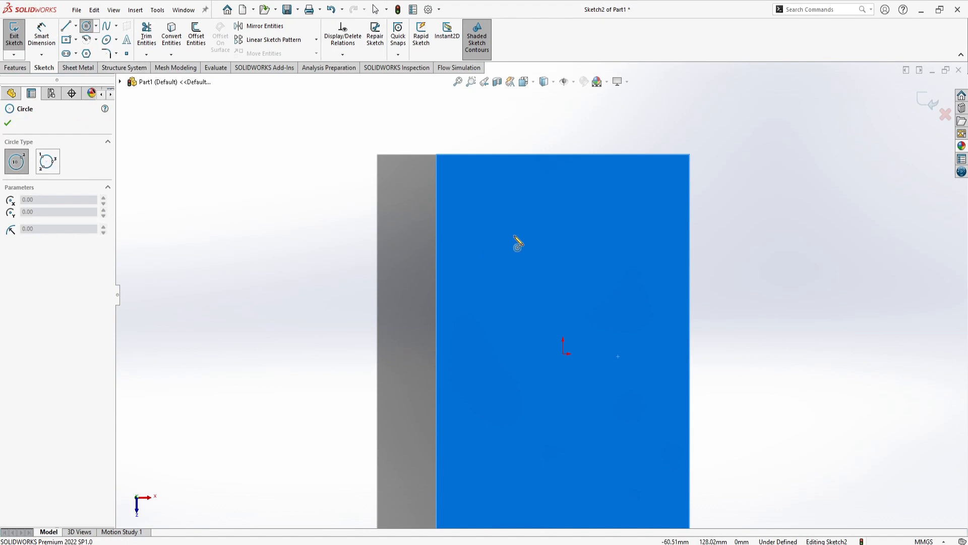
pyautogui.click(495, 222)
pyautogui.click(462, 188)
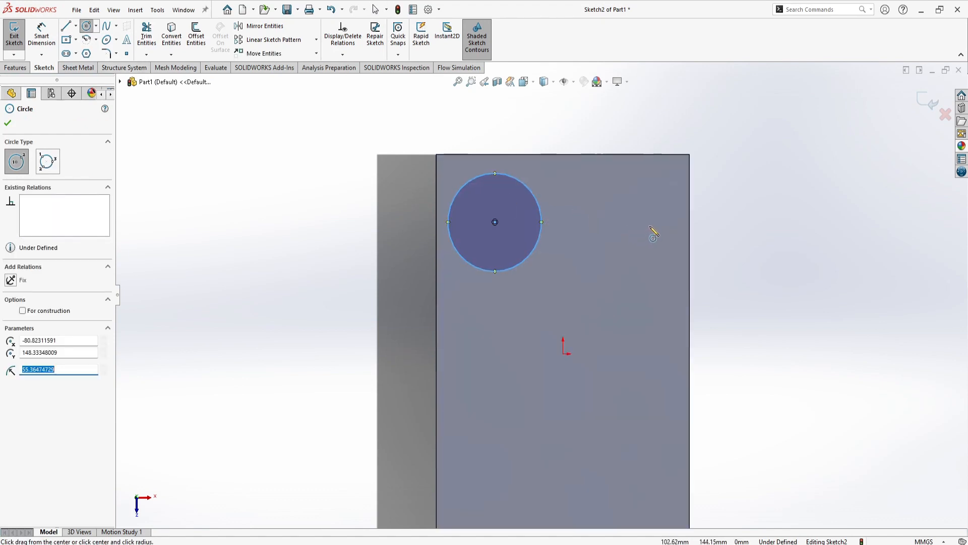
# - Sketch a second circle with a radius of about 50 mm near the block's upper-right corner and make both circles equal
pyautogui.click(649, 221)
pyautogui.click(616, 250)
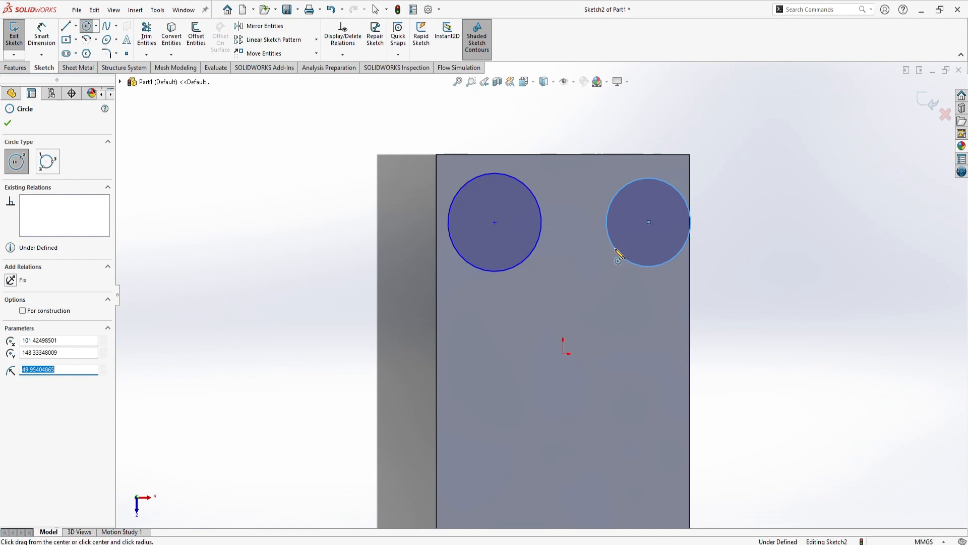
pyautogui.press('Escape')
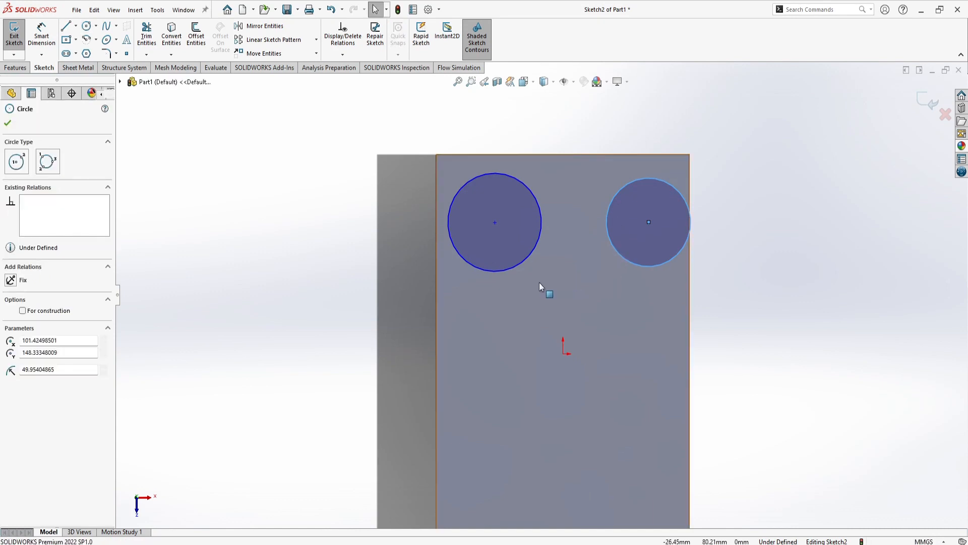
pyautogui.keyDown('ctrl'); pyautogui.click(513, 252); pyautogui.keyUp('ctrl')
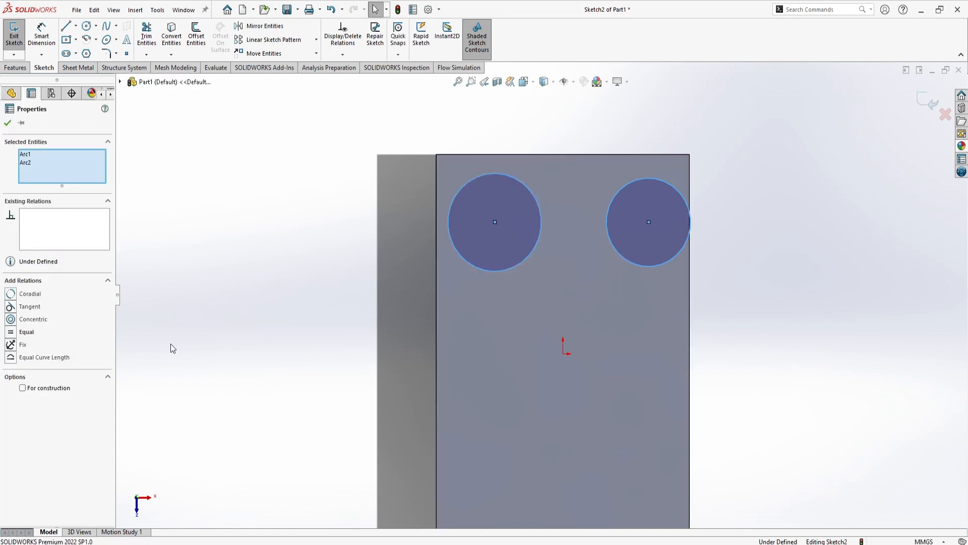
pyautogui.click(15, 332)
# - Dimension the left circle's diameter as 100 mm
pyautogui.click(37, 33)
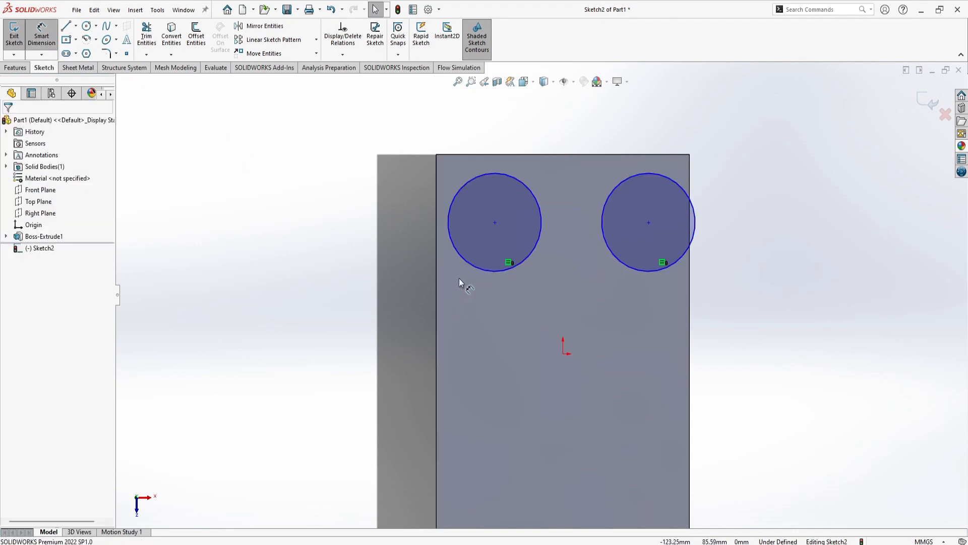
pyautogui.click(474, 265)
pyautogui.click(347, 228)
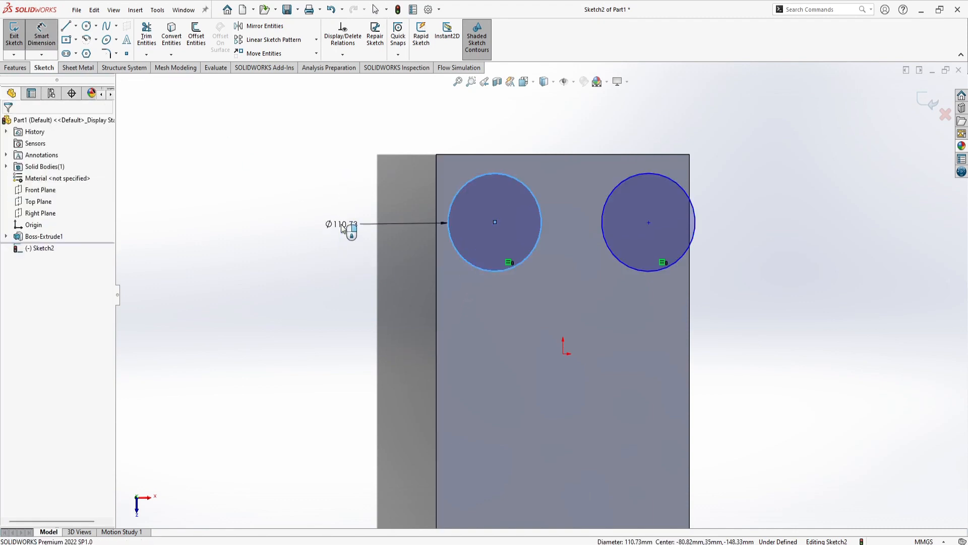
pyautogui.write('100')
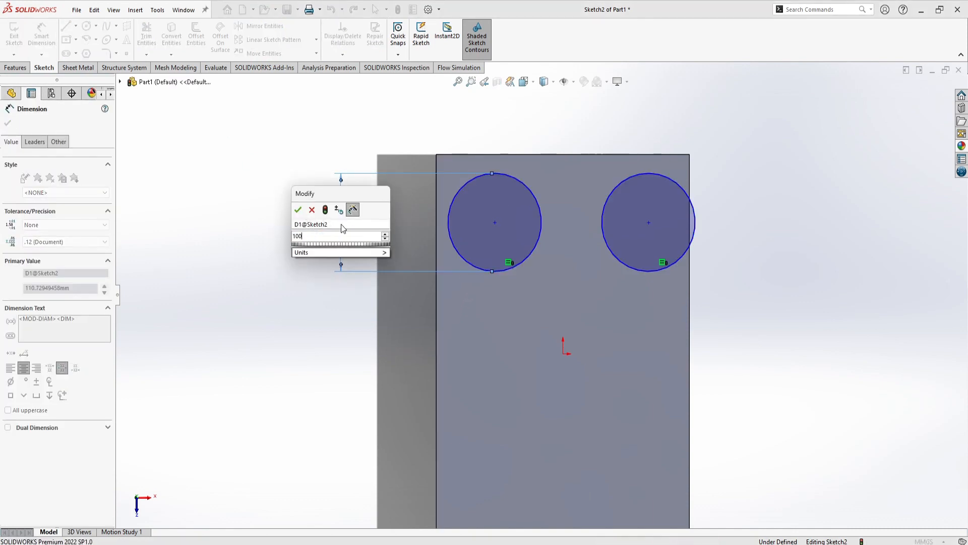
pyautogui.press('Return')
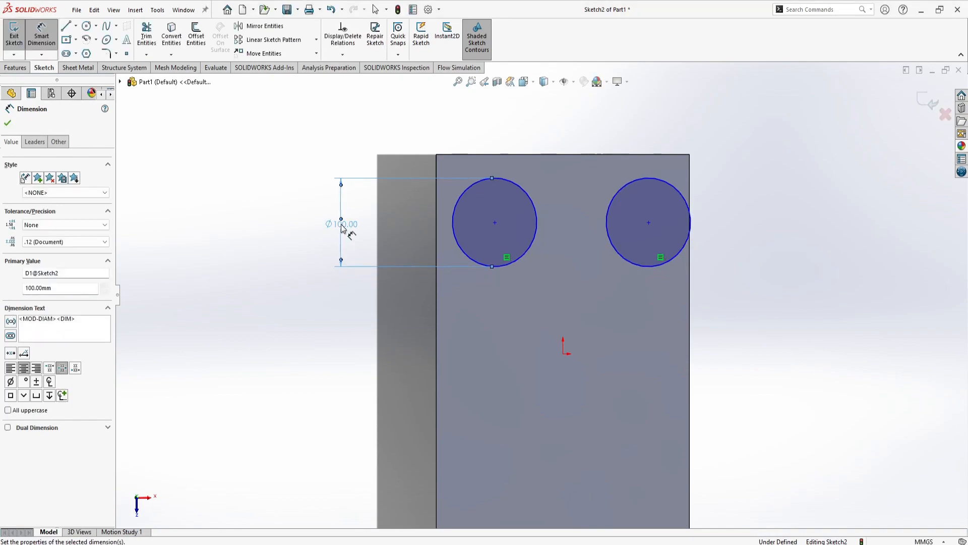
# - Check the reference drawing for the circle spacing and set the right circle's centre 150 mm vertically from the origin
pyautogui.hotkey('alt', 'Tab')
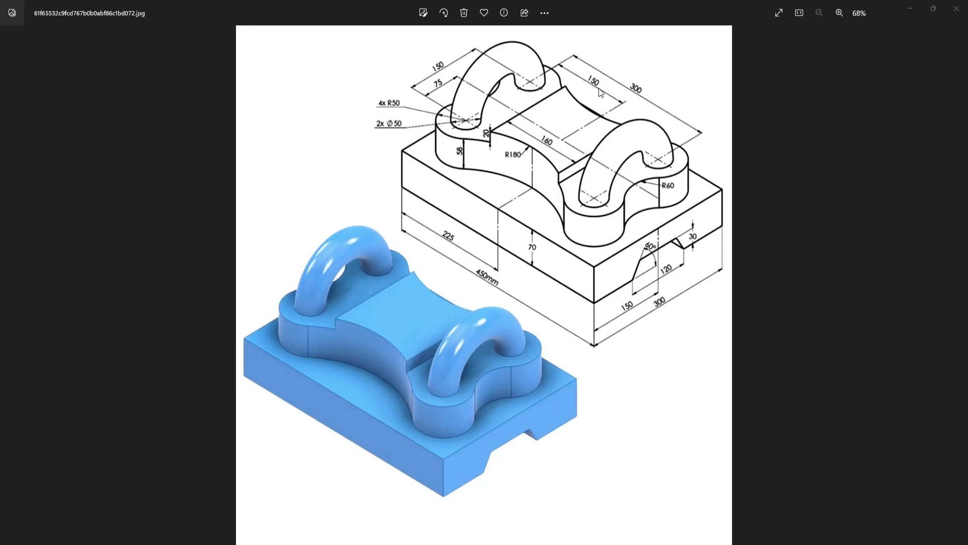
pyautogui.hotkey('alt', 'Tab')
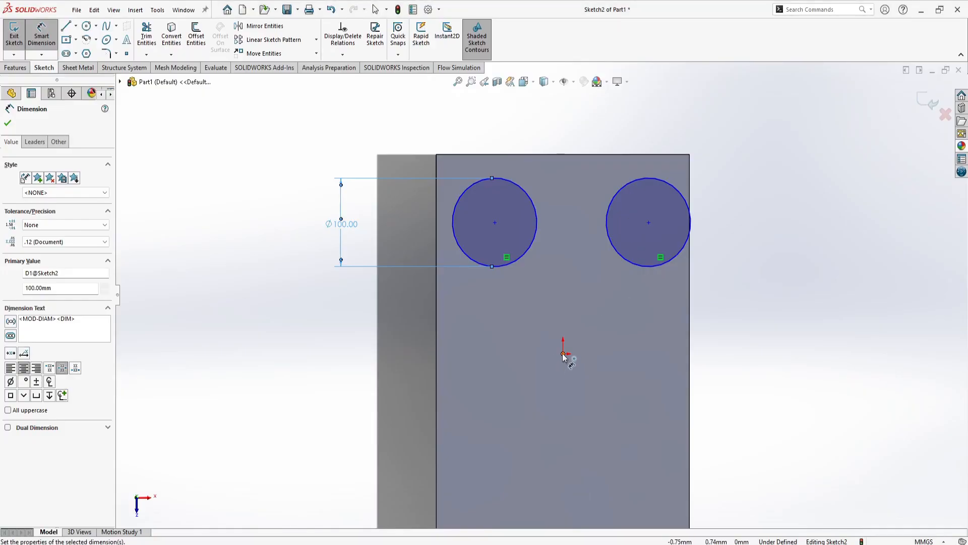
pyautogui.click(563, 353)
pyautogui.click(649, 222)
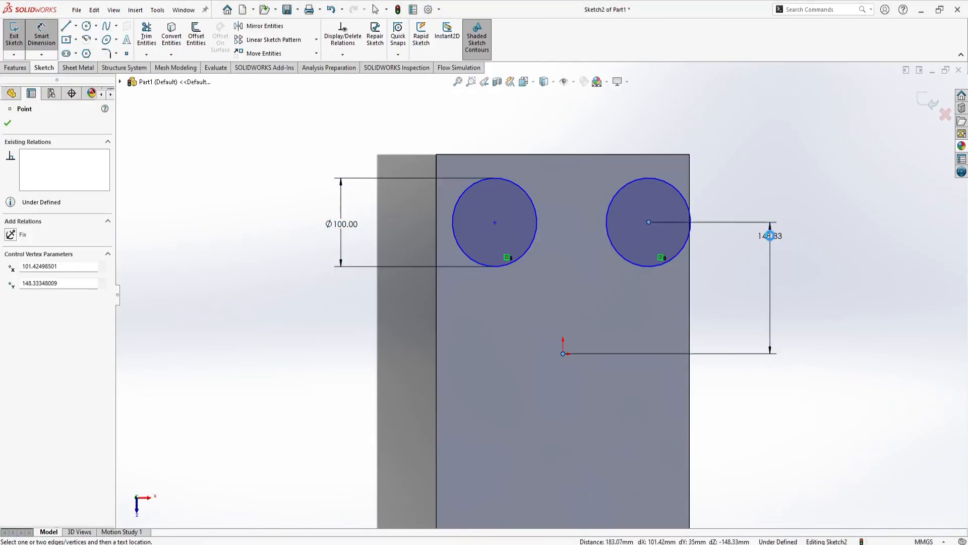
pyautogui.click(771, 240)
pyautogui.write('150')
pyautogui.press('Return')
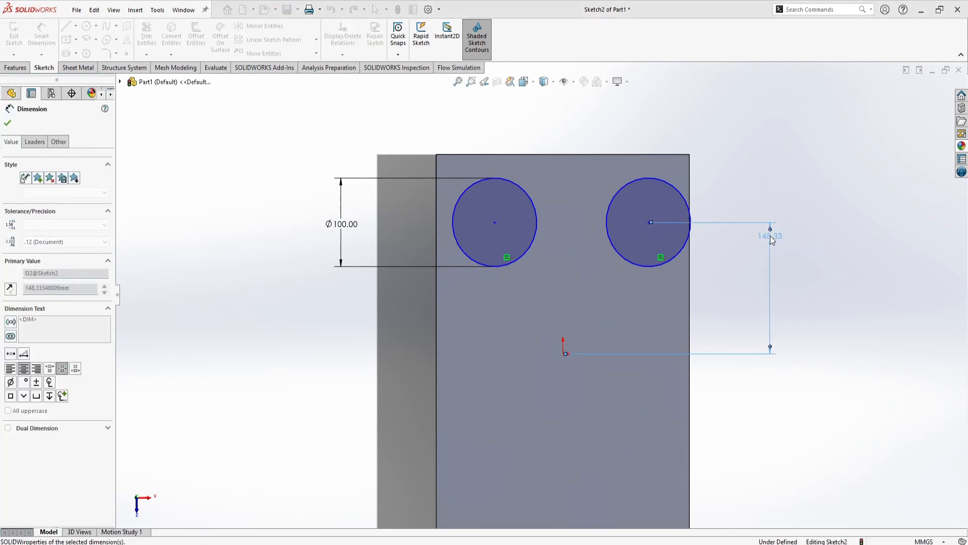
pyautogui.press('Escape')
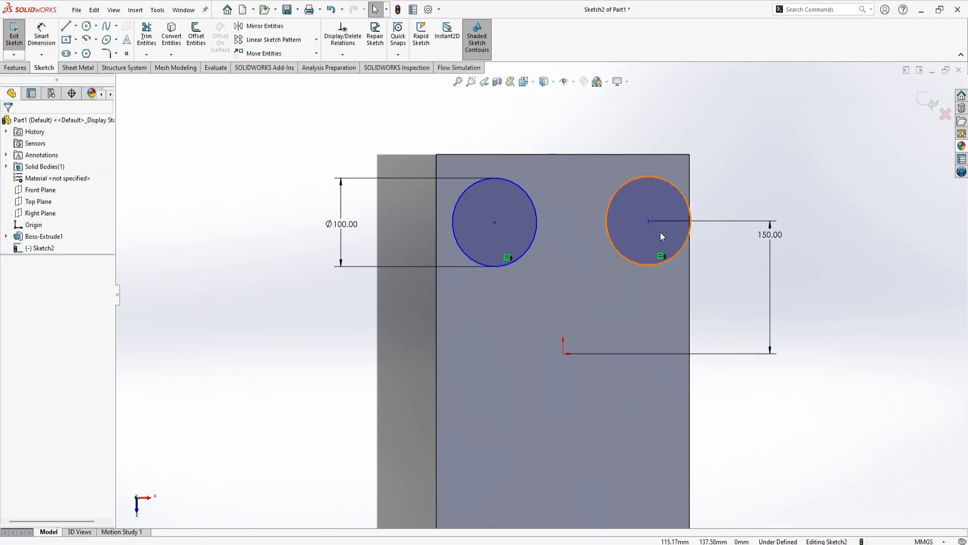
# - Align the two circle centres with a Horizontal relation
pyautogui.click(650, 222)
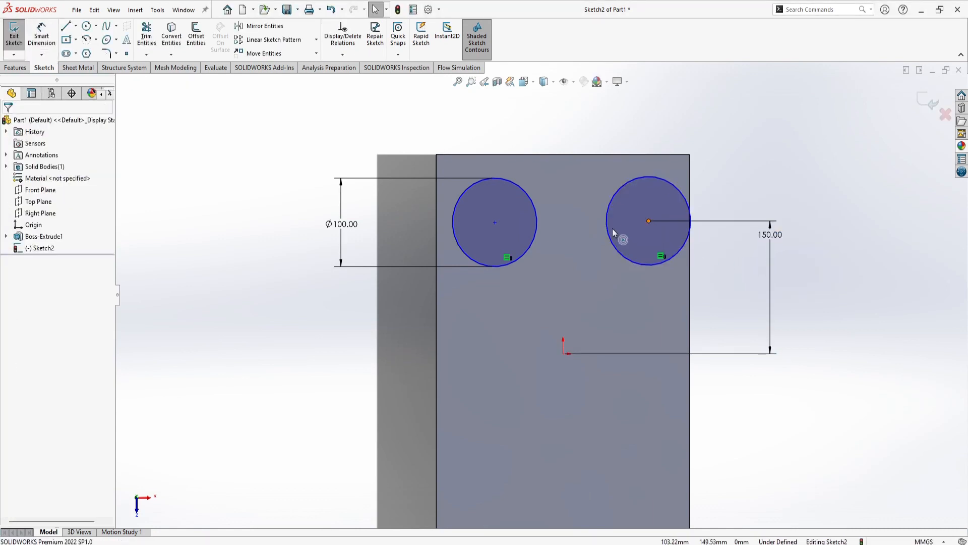
pyautogui.keyDown('ctrl'); pyautogui.click(494, 222); pyautogui.keyUp('ctrl')
pyautogui.click(18, 294)
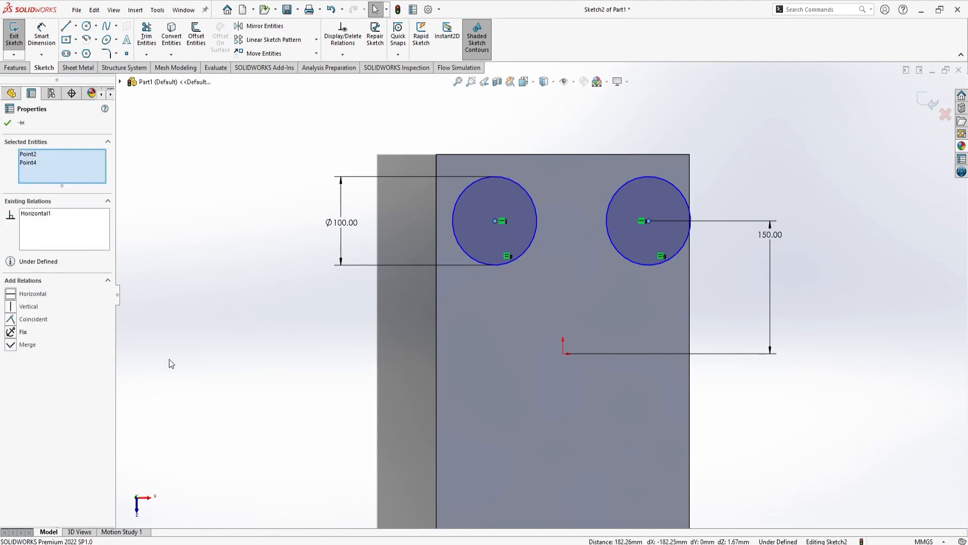
pyautogui.click(168, 361)
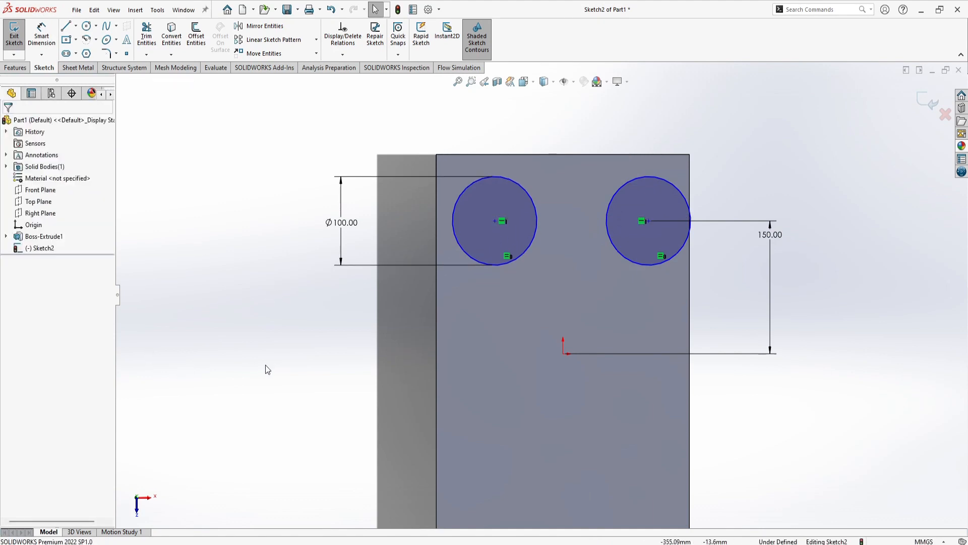
# - Draw a construction line joining the centres of the two circles
pyautogui.click(65, 26)
pyautogui.click(34, 245)
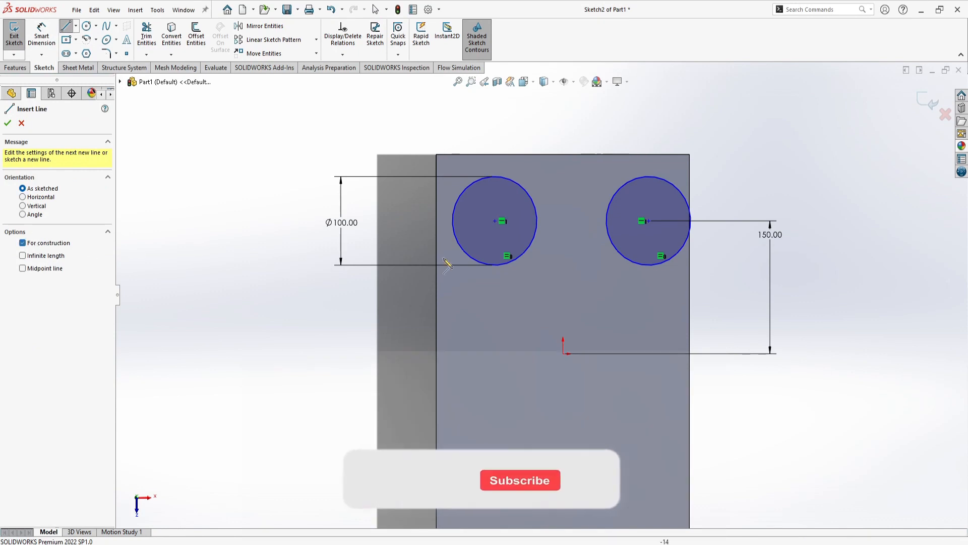
pyautogui.click(495, 220)
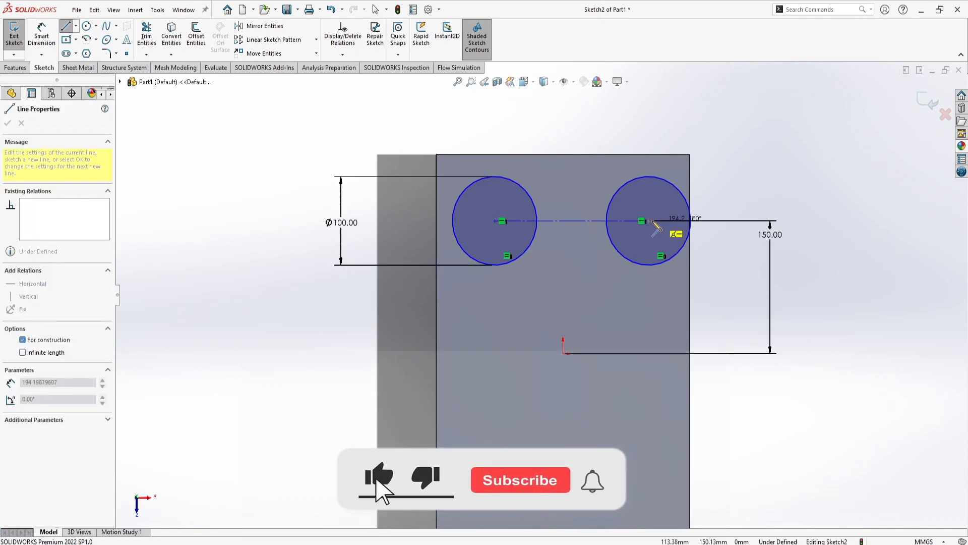
pyautogui.click(648, 220)
pyautogui.press('Escape')
pyautogui.press('Escape')
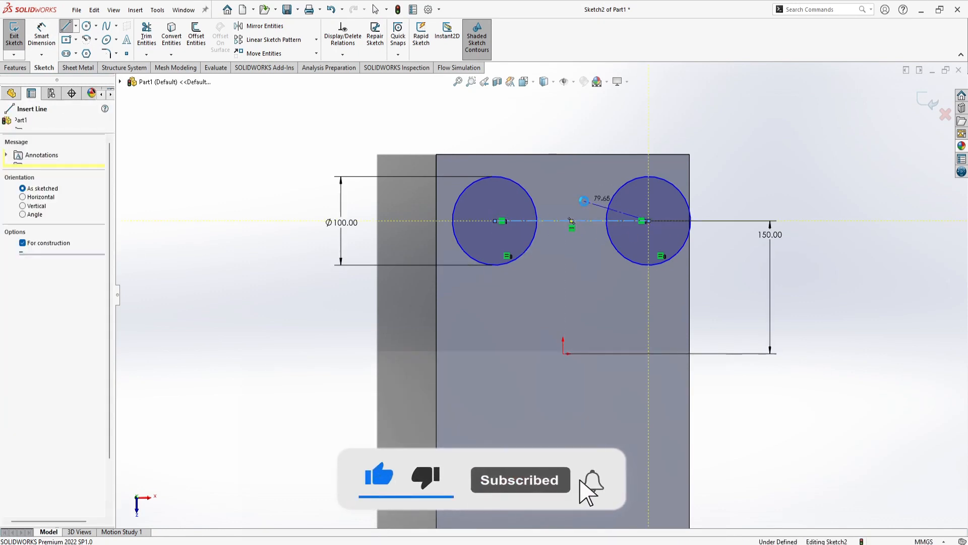
# - Align the construction line's midpoint with the origin using a Vertical relation
pyautogui.click(575, 225)
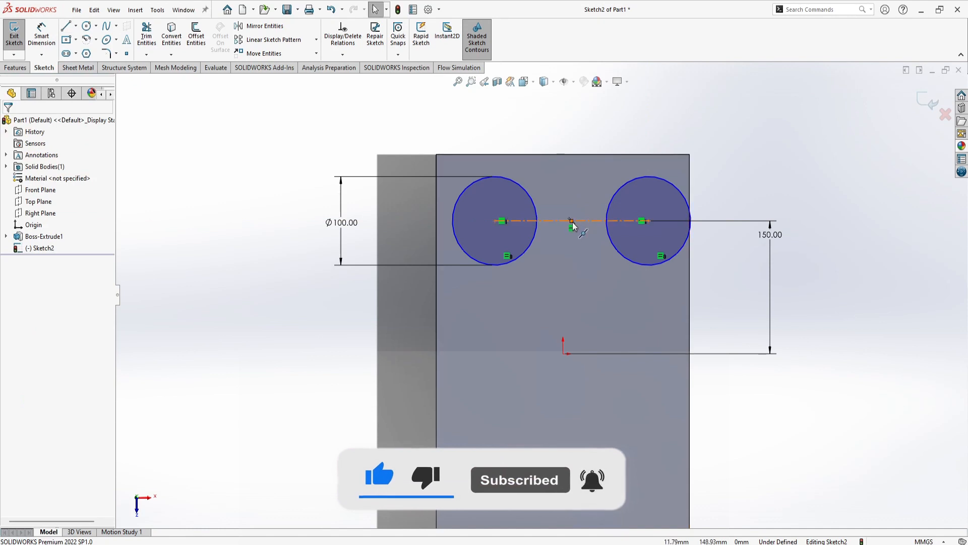
pyautogui.keyDown('ctrl'); pyautogui.click(563, 353); pyautogui.keyUp('ctrl')
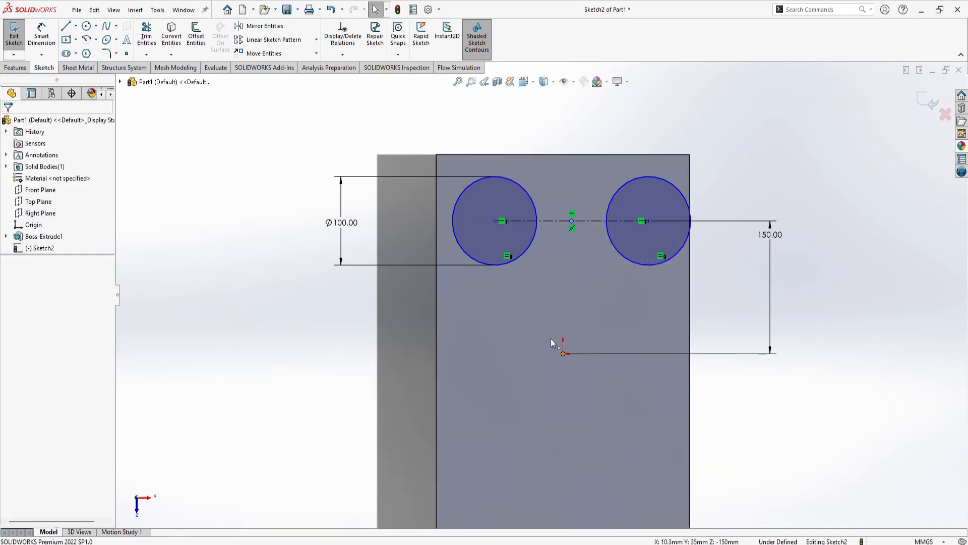
pyautogui.click(27, 308)
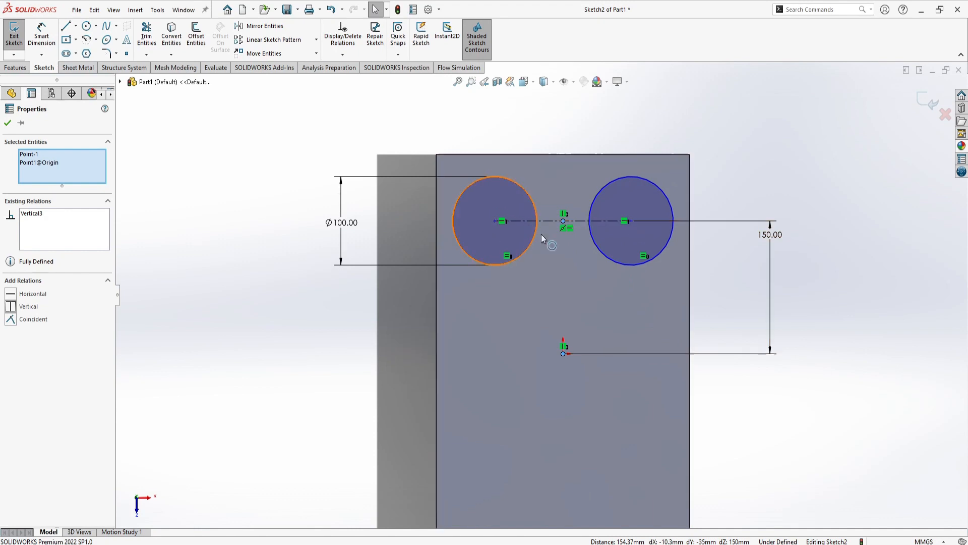
pyautogui.press('Escape')
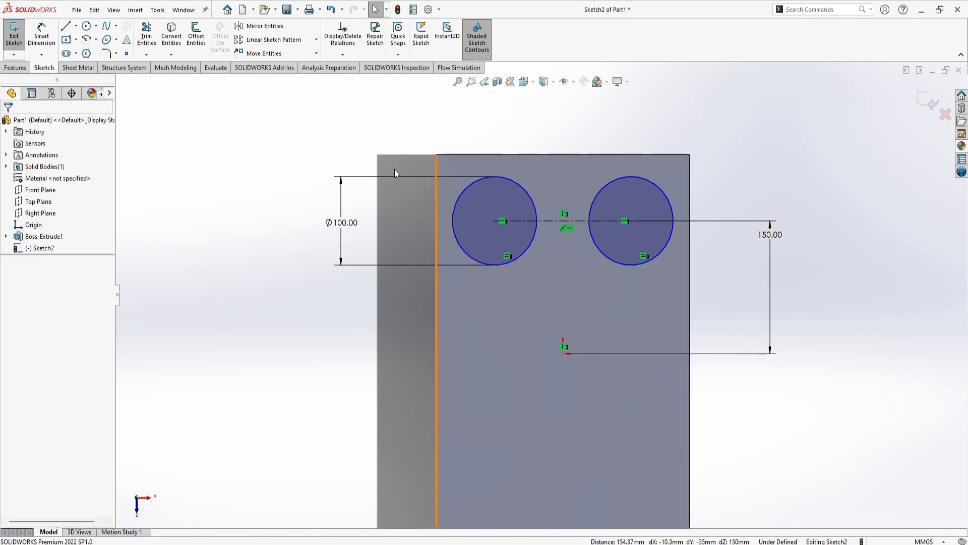
# - Check the reference drawing and set the left circle's centre 75 mm horizontally from the origin
pyautogui.hotkey('alt', 'Tab')
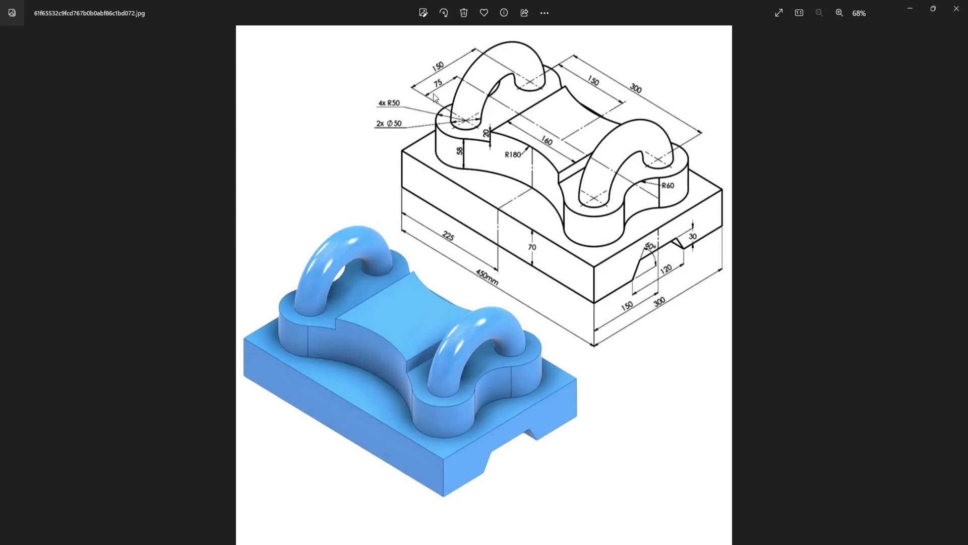
pyautogui.hotkey('alt', 'Tab')
pyautogui.click(41, 36)
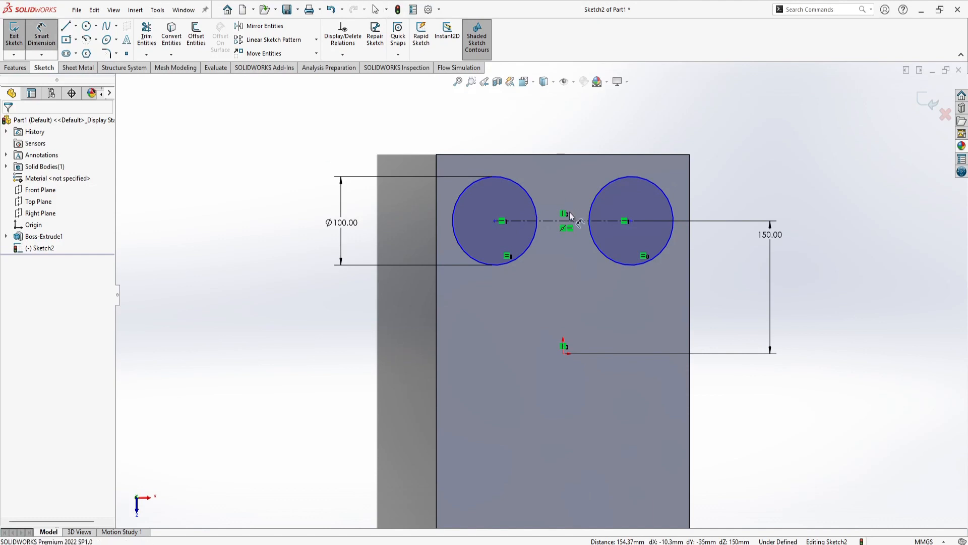
pyautogui.click(564, 354)
pyautogui.click(495, 222)
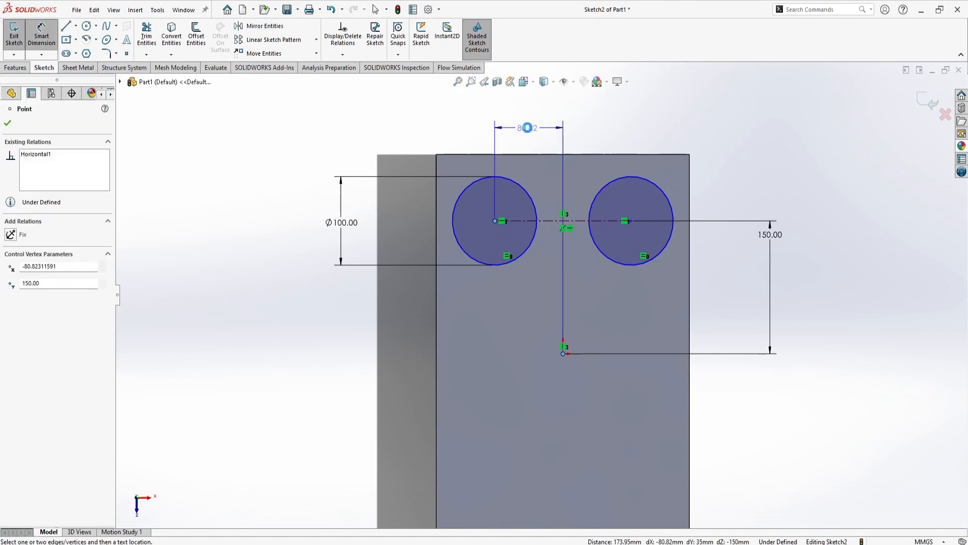
pyautogui.click(528, 129)
pyautogui.write('75')
pyautogui.press('Return')
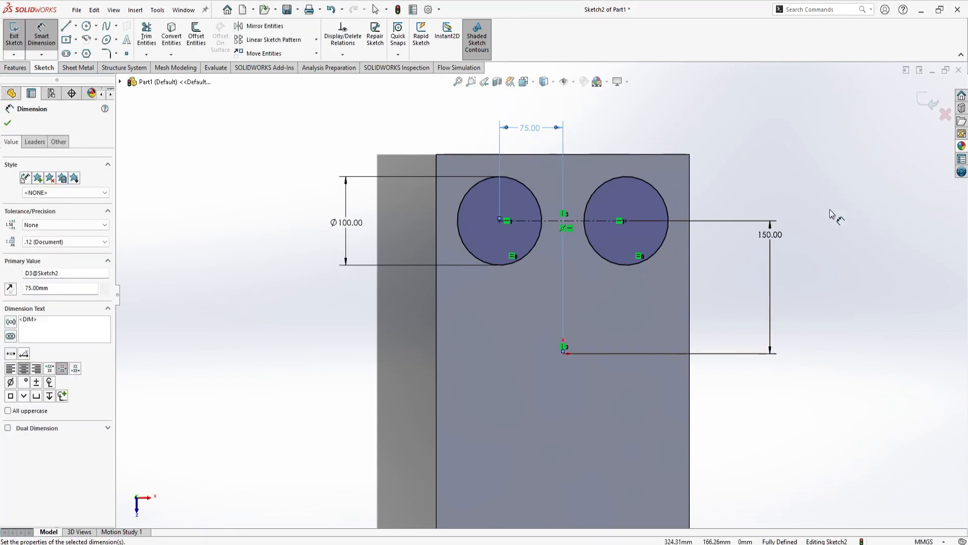
pyautogui.click(626, 221)
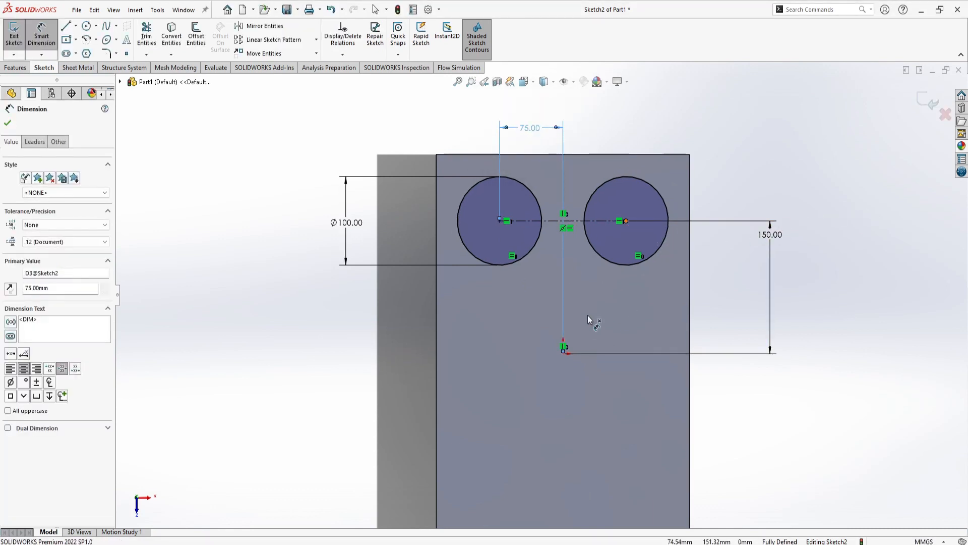
pyautogui.click(564, 354)
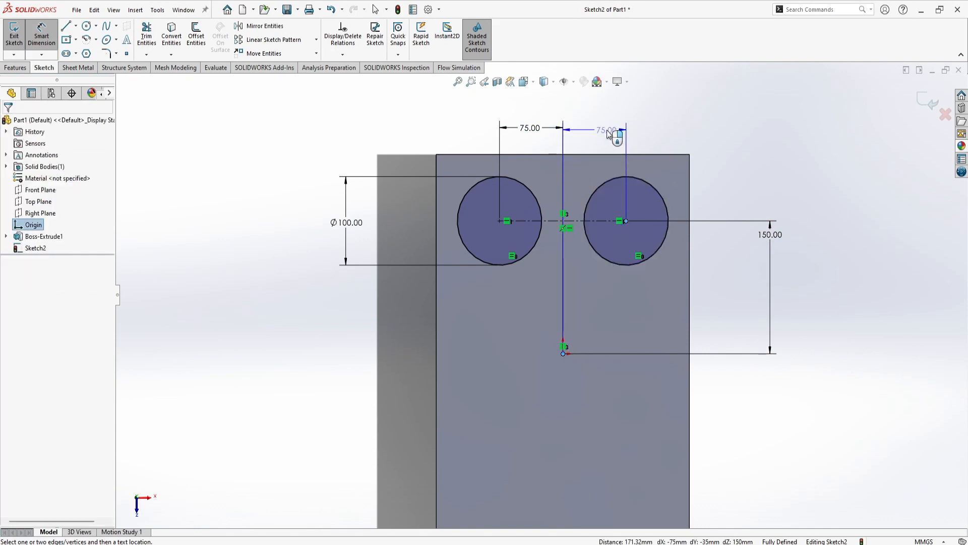
pyautogui.press('Escape')
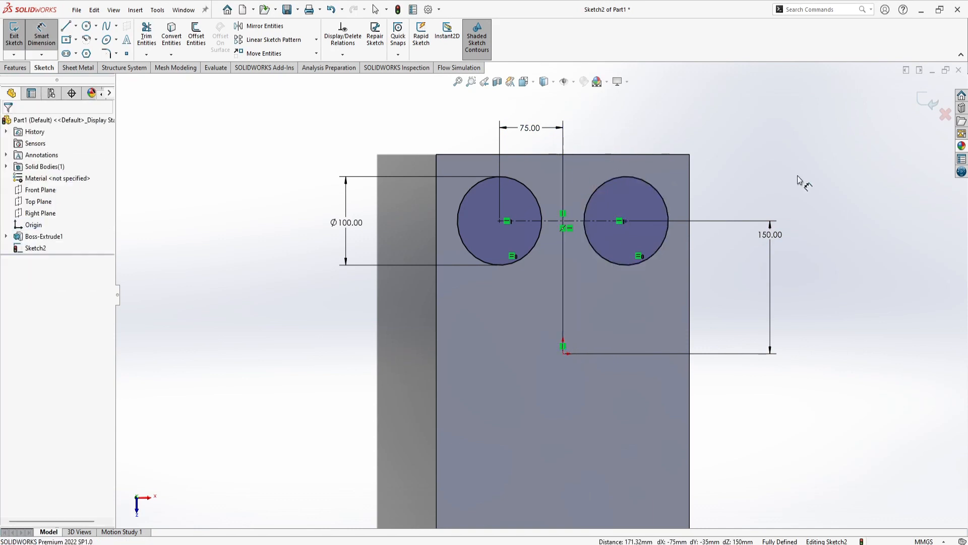
# - Check the reference drawing and sketch a circle with a 60 mm radius above the two equal circles, overlapping the block's upper edge
pyautogui.hotkey('alt', 'Tab')
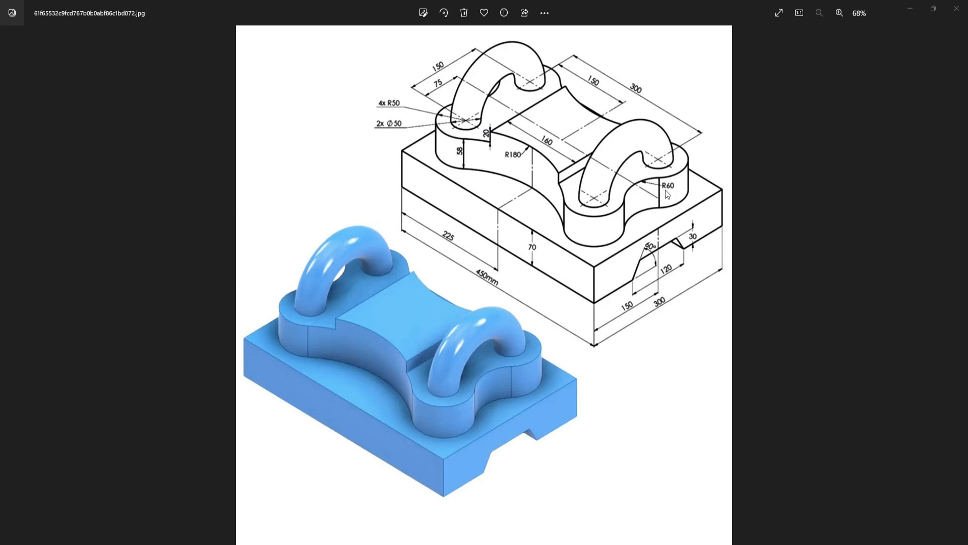
pyautogui.hotkey('alt', 'Tab')
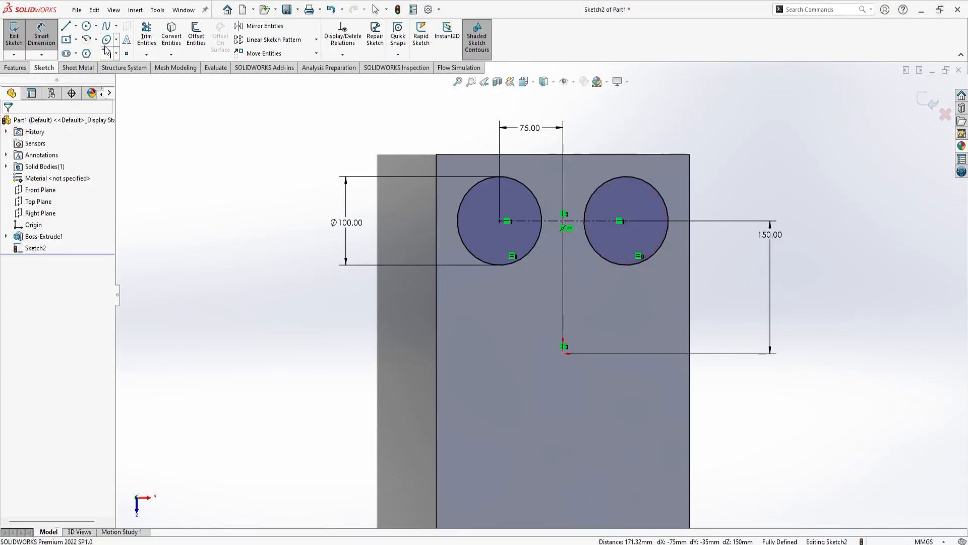
pyautogui.click(87, 26)
pyautogui.click(594, 108)
pyautogui.click(578, 168)
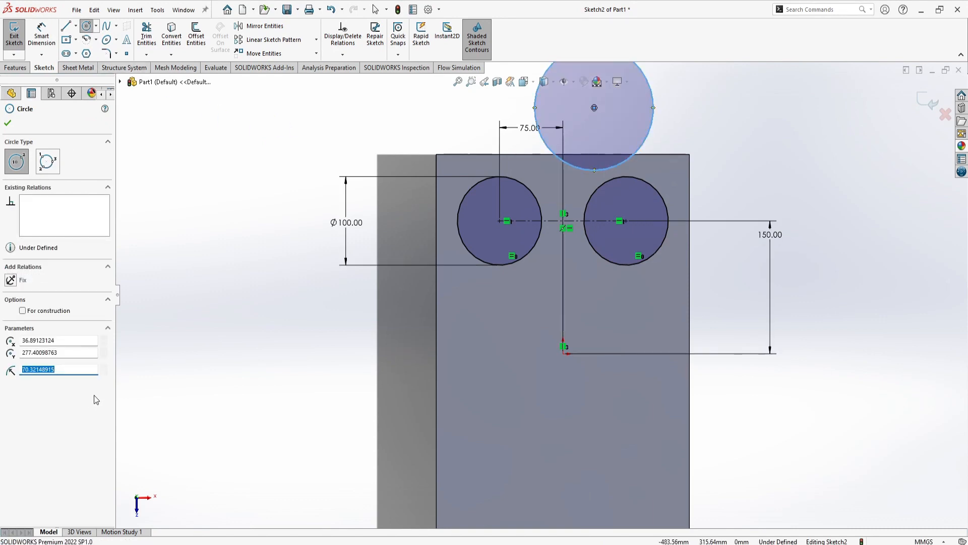
pyautogui.write('50')
pyautogui.press('Return')
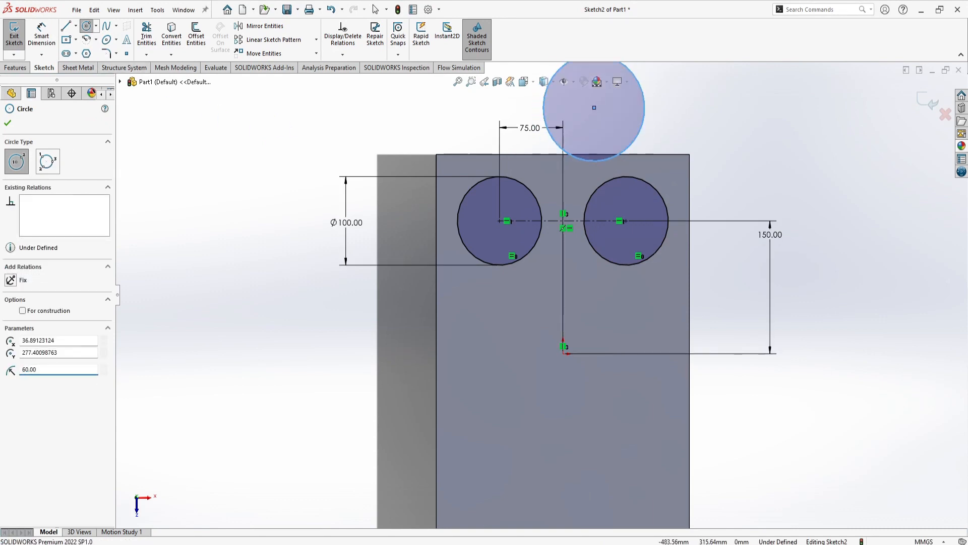
pyautogui.click(8, 123)
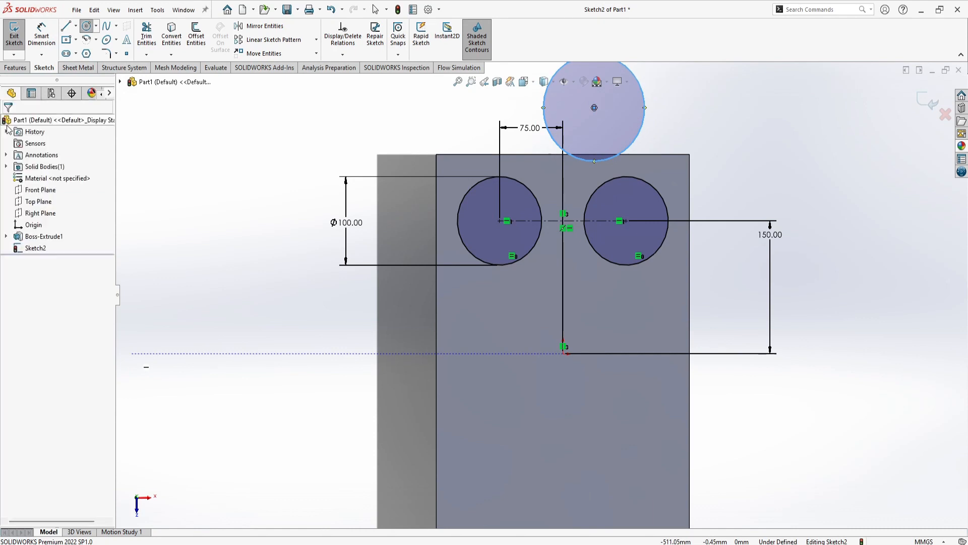
pyautogui.click(42, 35)
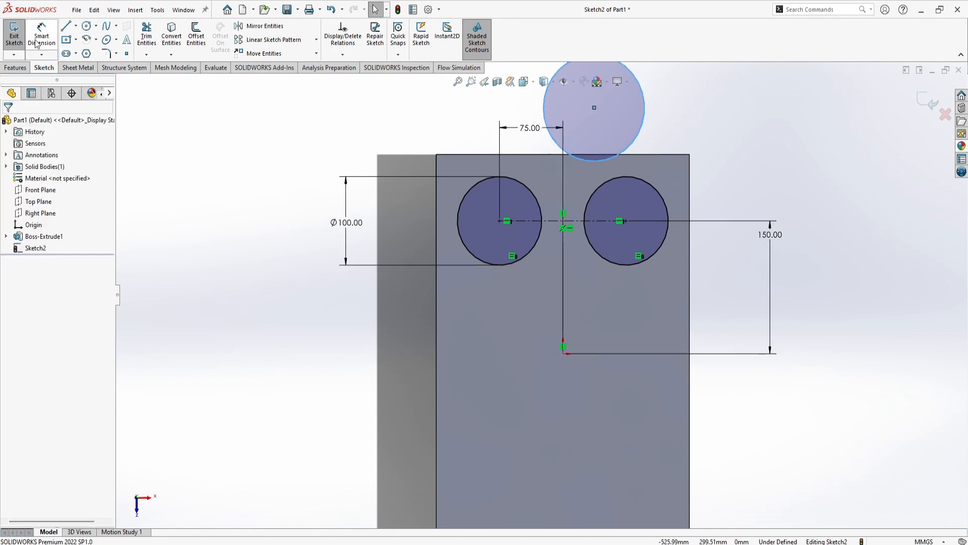
# - Dimension the upper circle overlapping the block's edge with a diameter of 120 mm
pyautogui.click(645, 119)
pyautogui.click(724, 171)
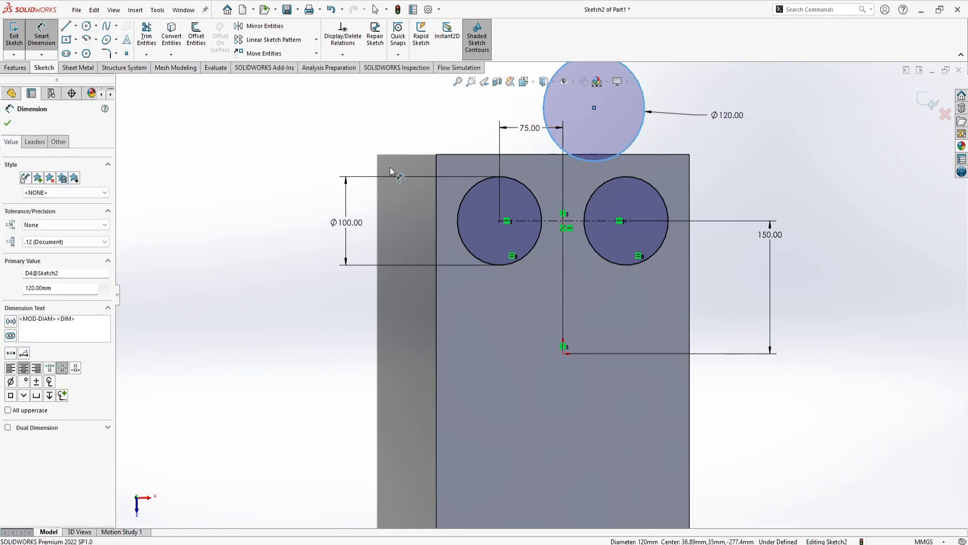
pyautogui.press('Return')
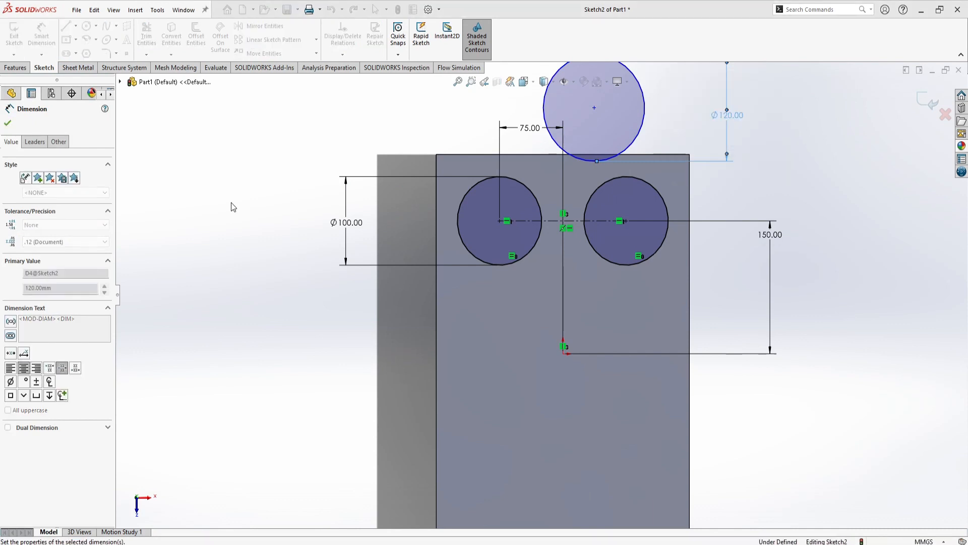
pyautogui.press('Escape')
# - Make the 120 mm circle tangent to both of the equal 100 mm circles
pyautogui.click(633, 180)
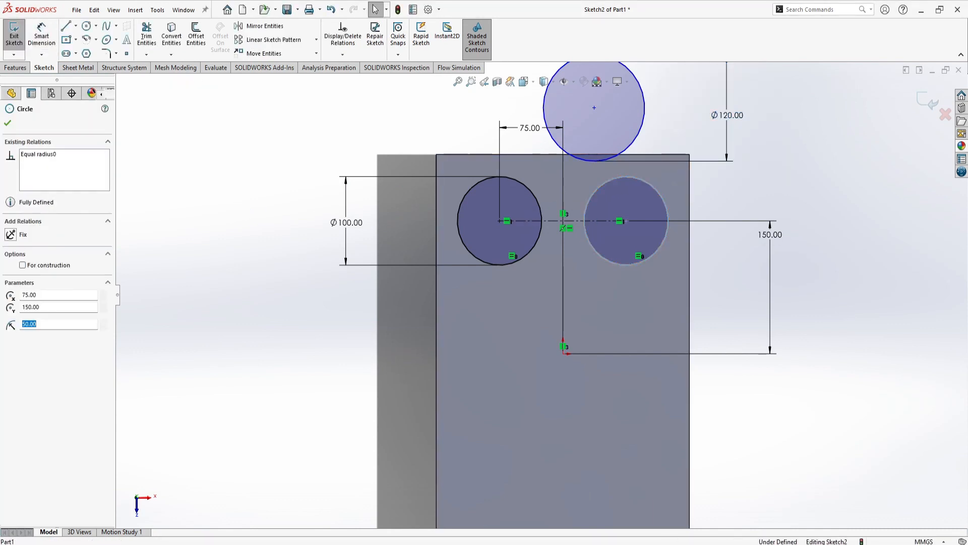
pyautogui.keyDown('ctrl'); pyautogui.click(642, 121); pyautogui.keyUp('ctrl')
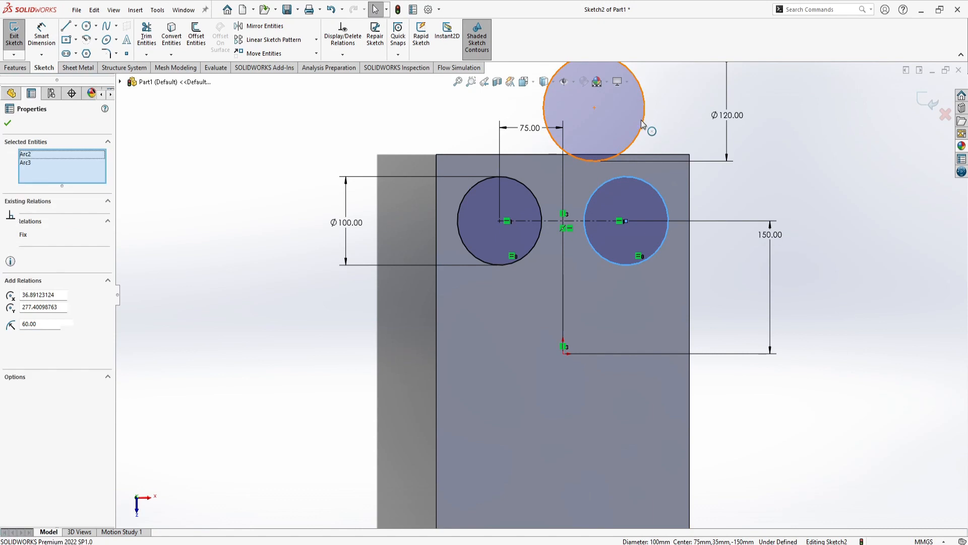
pyautogui.click(10, 307)
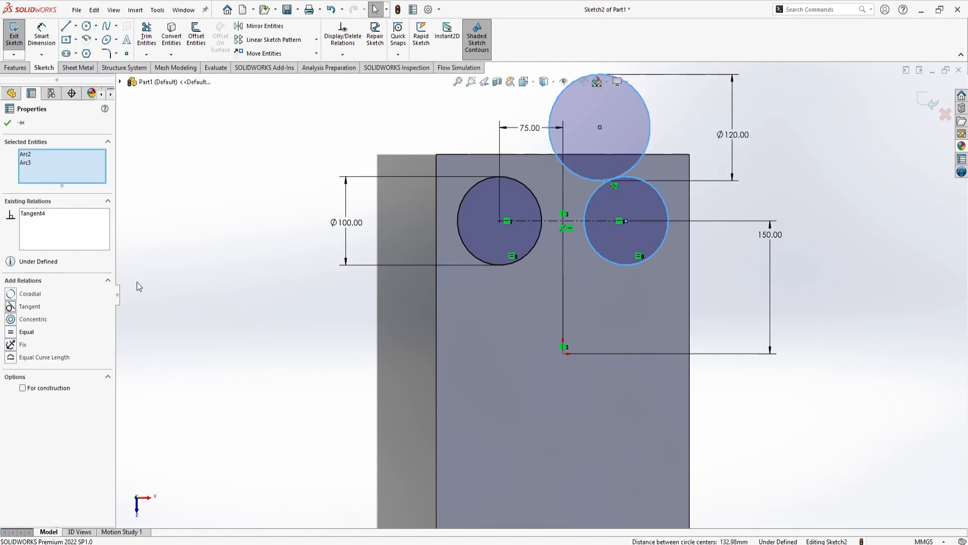
pyautogui.click(295, 205)
pyautogui.click(624, 137)
pyautogui.keyDown('ctrl'); pyautogui.click(529, 202); pyautogui.keyUp('ctrl')
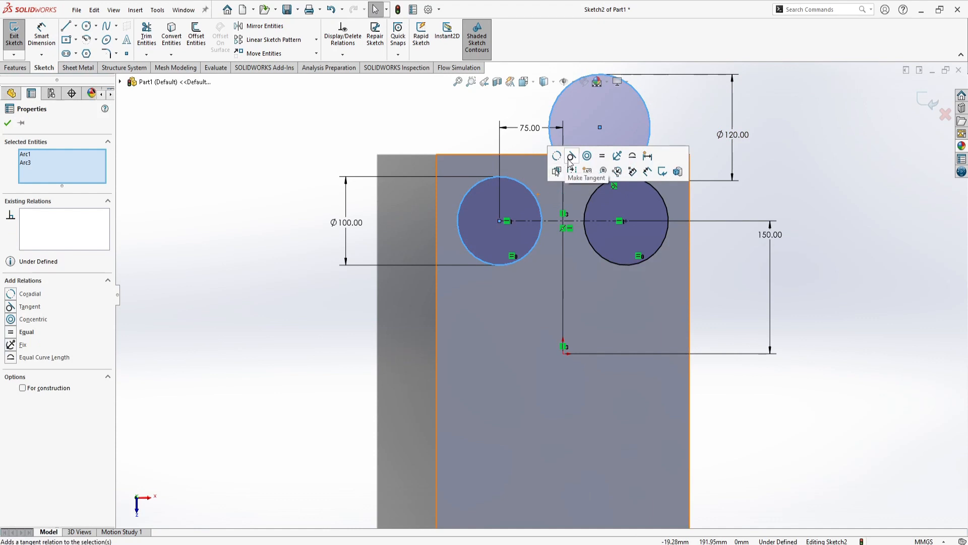
pyautogui.click(570, 157)
pyautogui.click(849, 258)
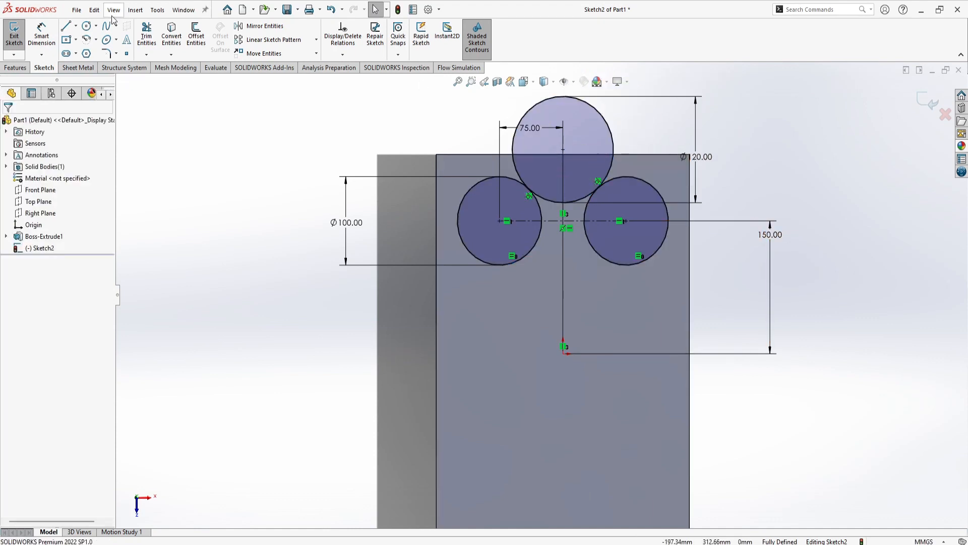
# - Trim away the outer part of the 120 mm circle, leaving only the concave arc between the two equal circles
pyautogui.click(146, 35)
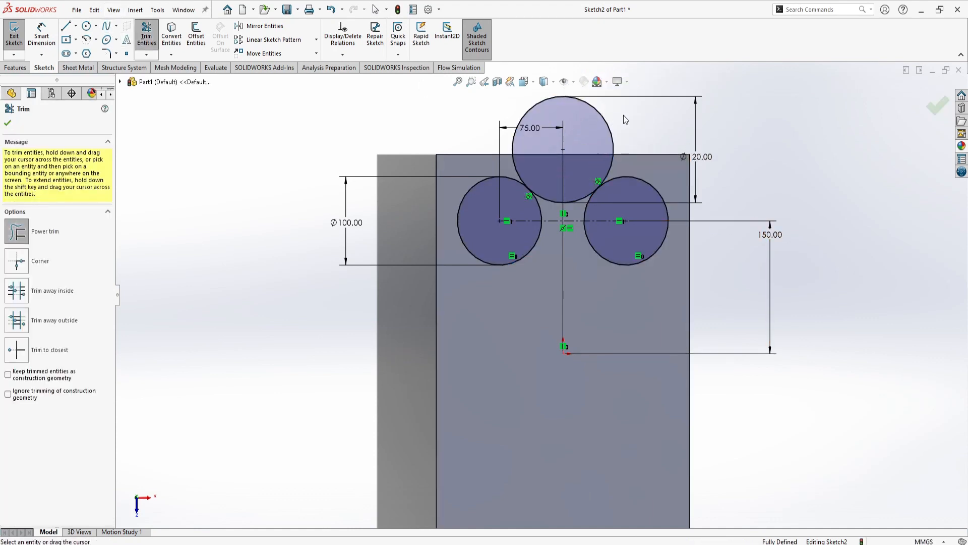
pyautogui.moveTo(625, 119); pyautogui.dragTo(598, 145)
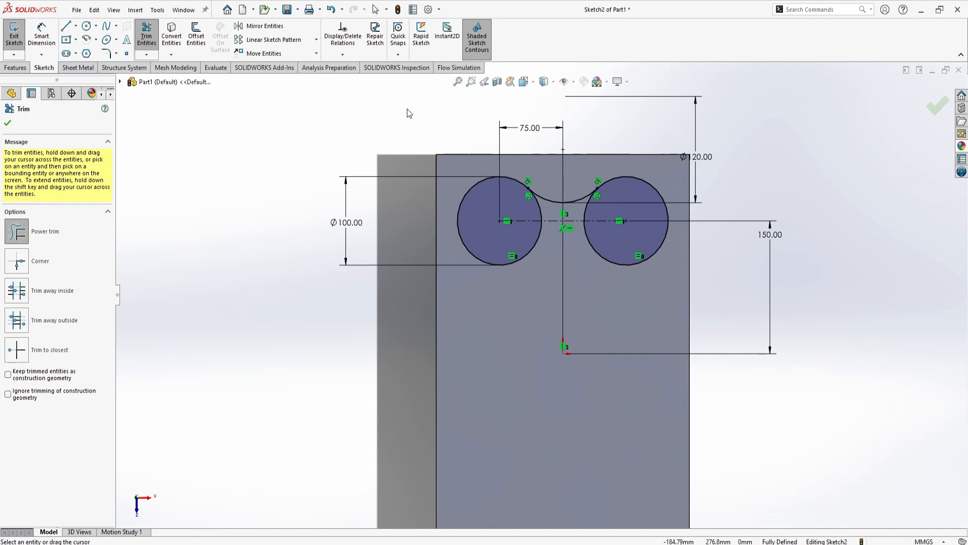
pyautogui.press('Escape')
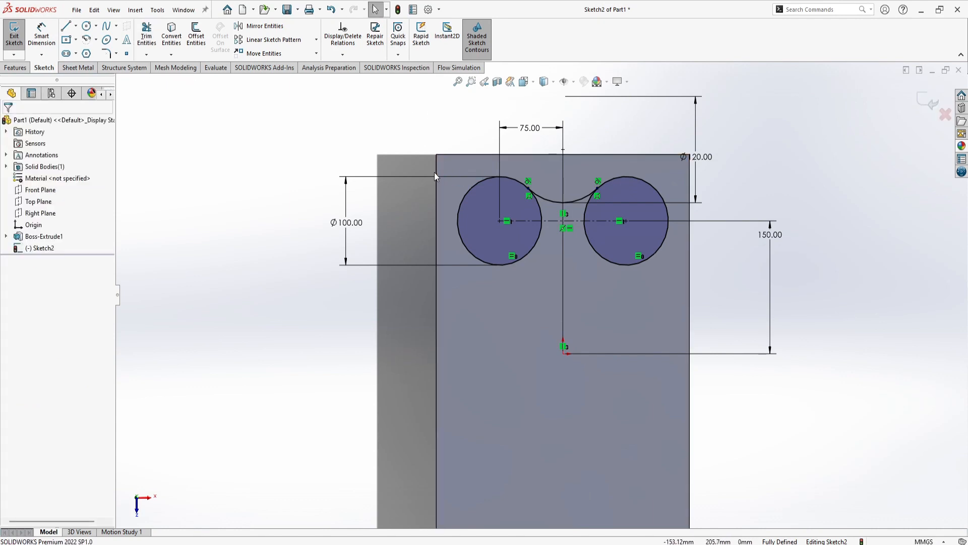
# - Check the reference drawing and sketch a circle about 347 mm in diameter, centred right of the block level with the origin and overlapping its edge
pyautogui.press('f')
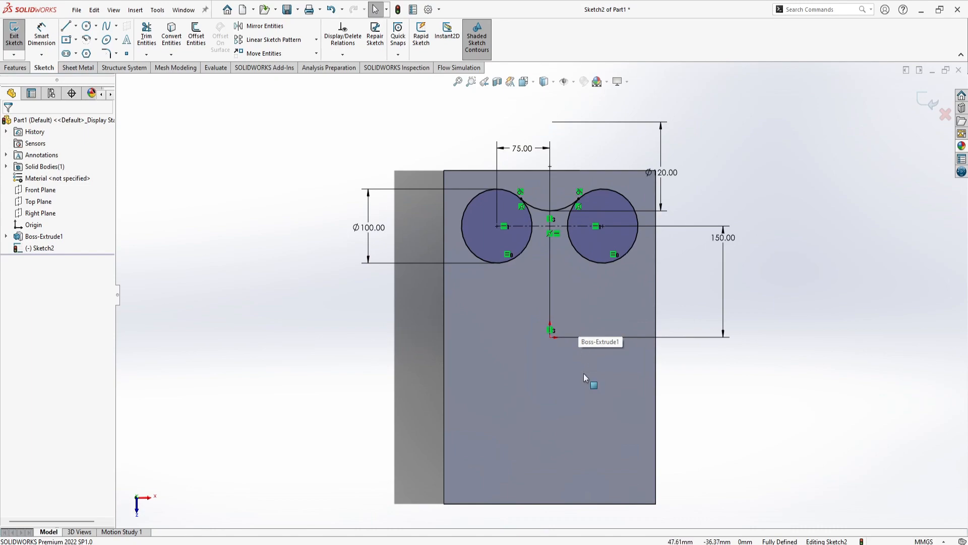
pyautogui.hotkey('alt', 'Tab')
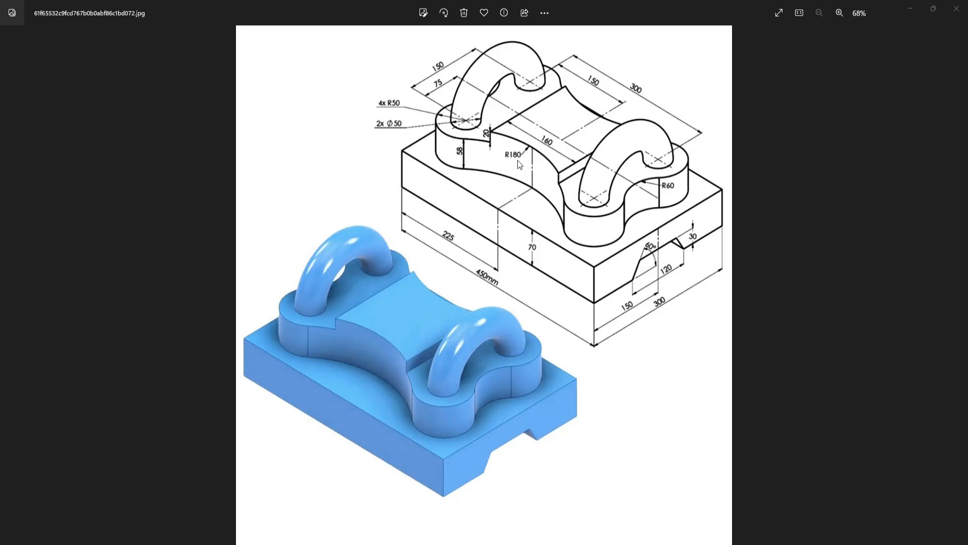
pyautogui.hotkey('alt', 'Tab')
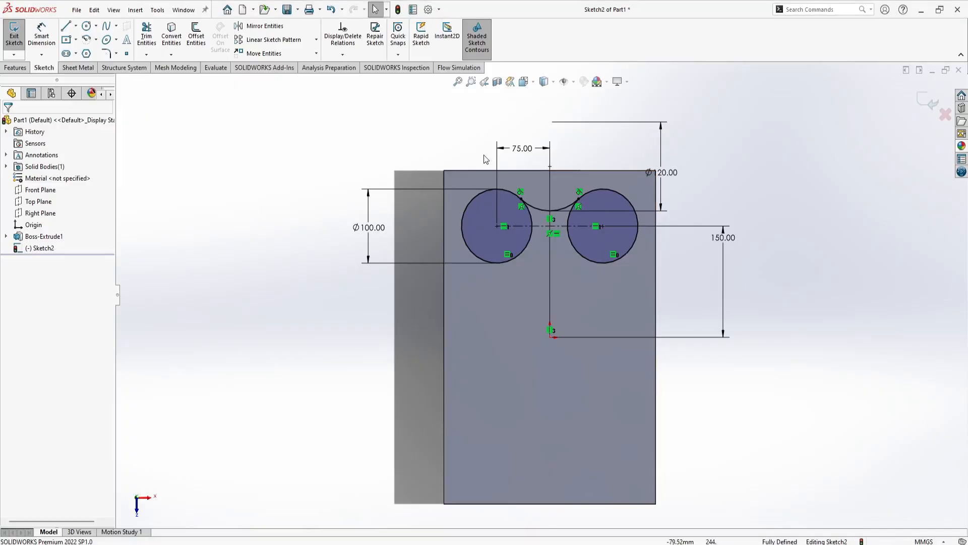
pyautogui.click(88, 28)
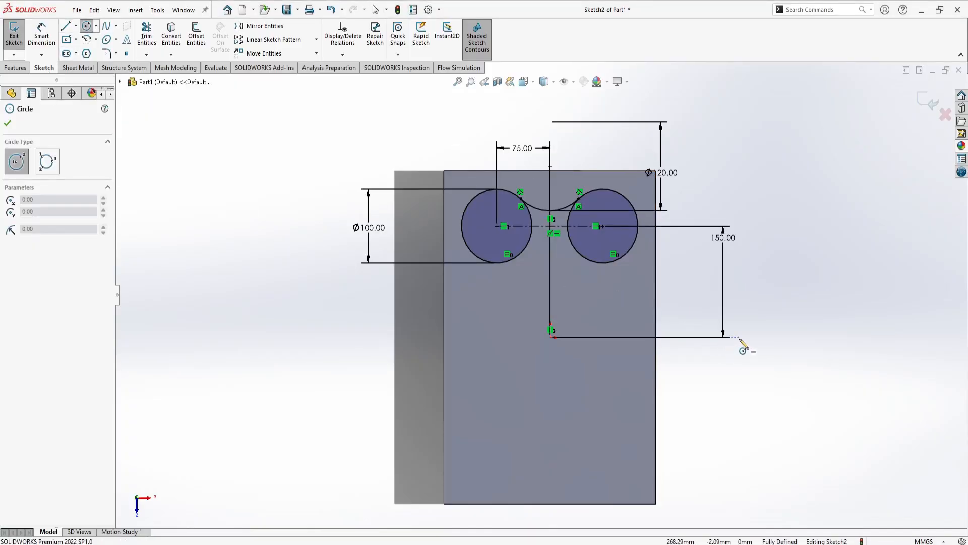
pyautogui.click(739, 336)
pyautogui.click(617, 348)
pyautogui.press('Escape')
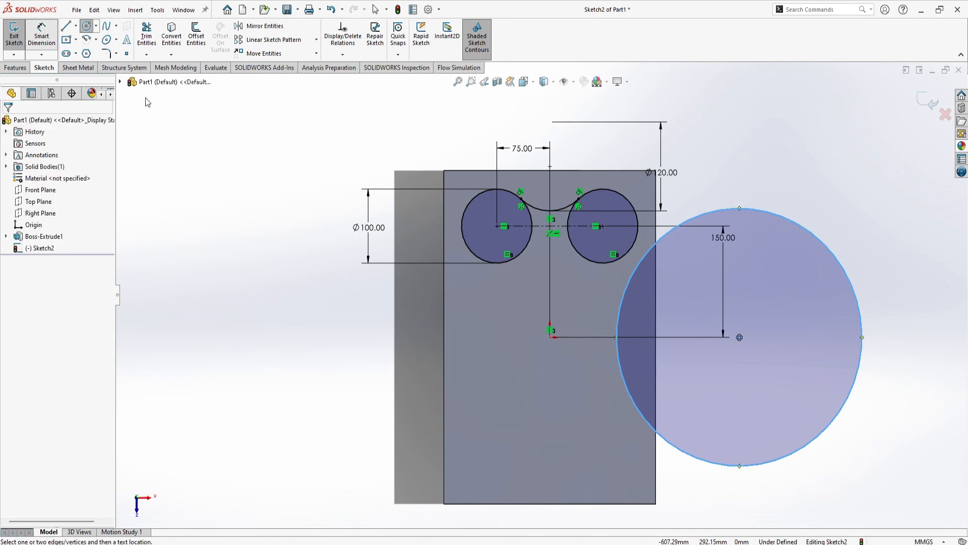
# - Set the large side circle's diameter to 360 mm, entered as 180*2
pyautogui.click(860, 308)
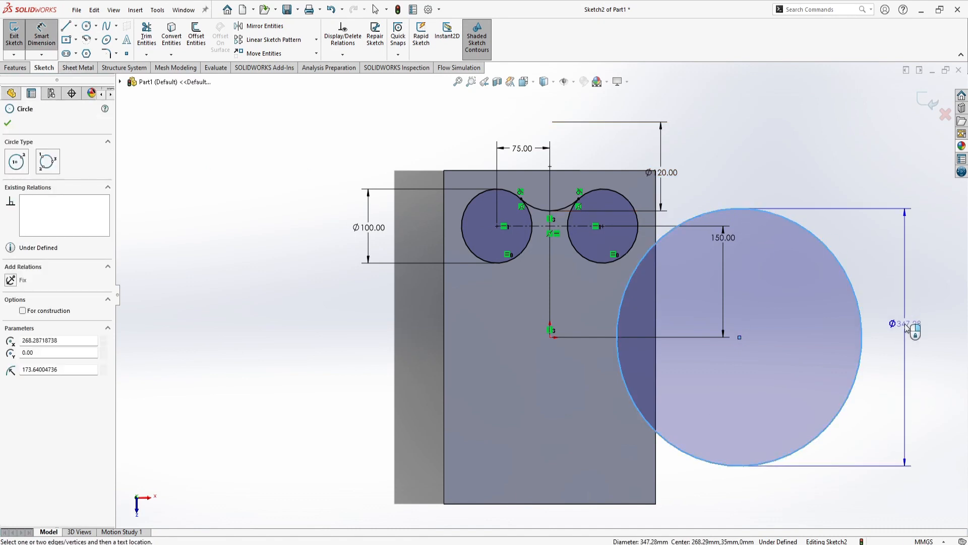
pyautogui.click(907, 326)
pyautogui.write('180*2')
pyautogui.press('Return')
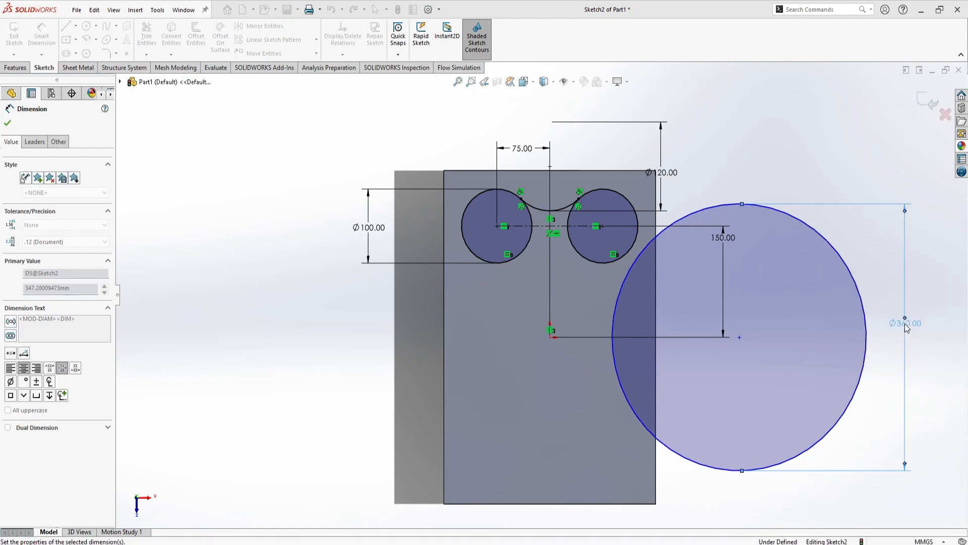
pyautogui.press('Escape')
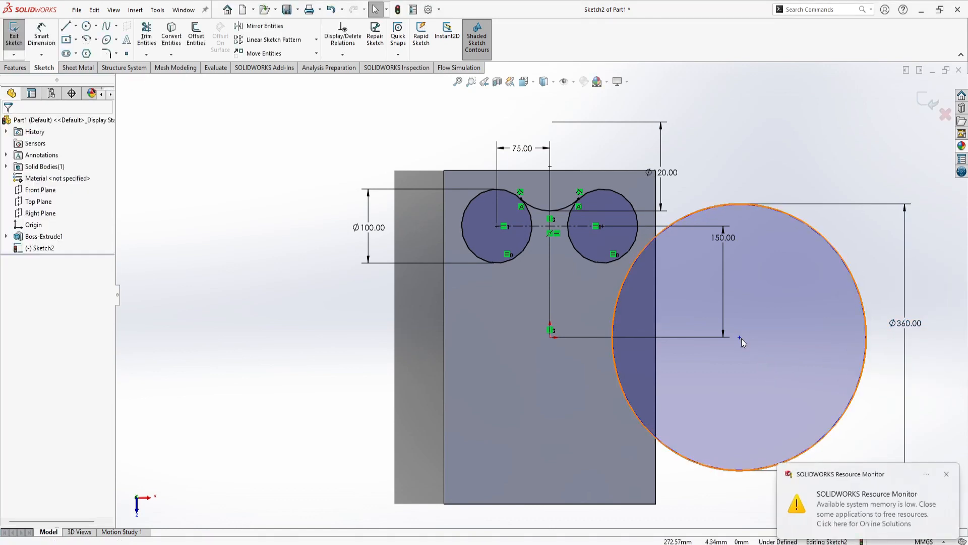
# - Align the large circle's centre with the origin using a Horizontal relation
pyautogui.click(740, 337)
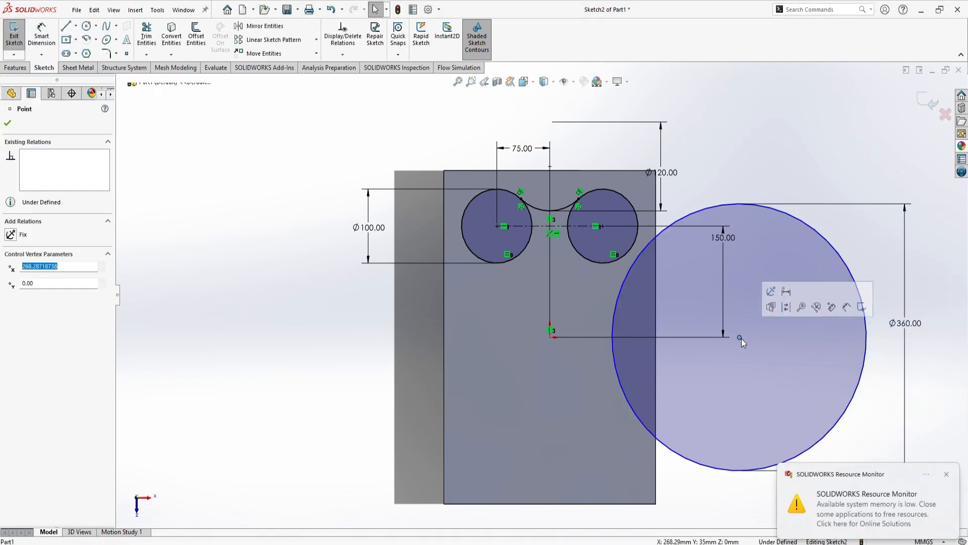
pyautogui.keyDown('ctrl'); pyautogui.click(550, 337); pyautogui.keyUp('ctrl')
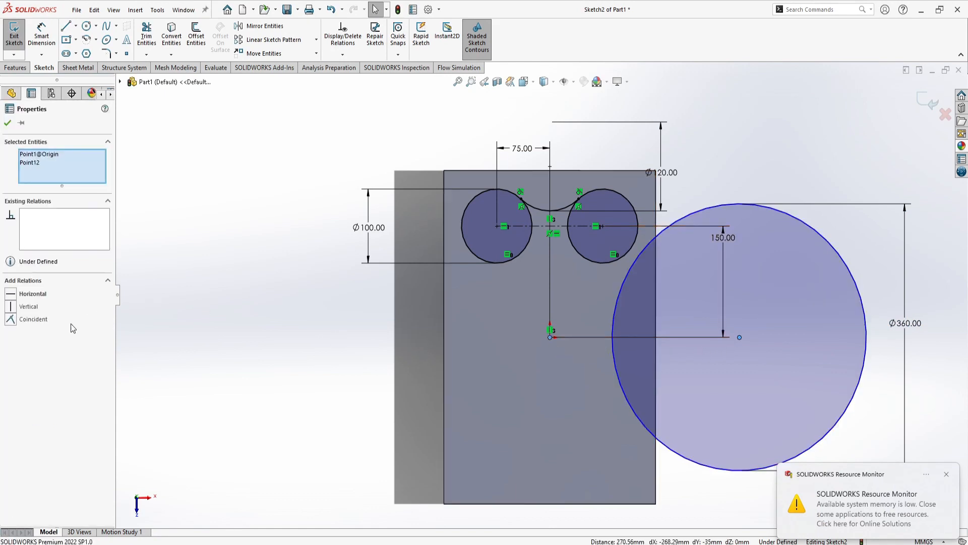
pyautogui.click(18, 294)
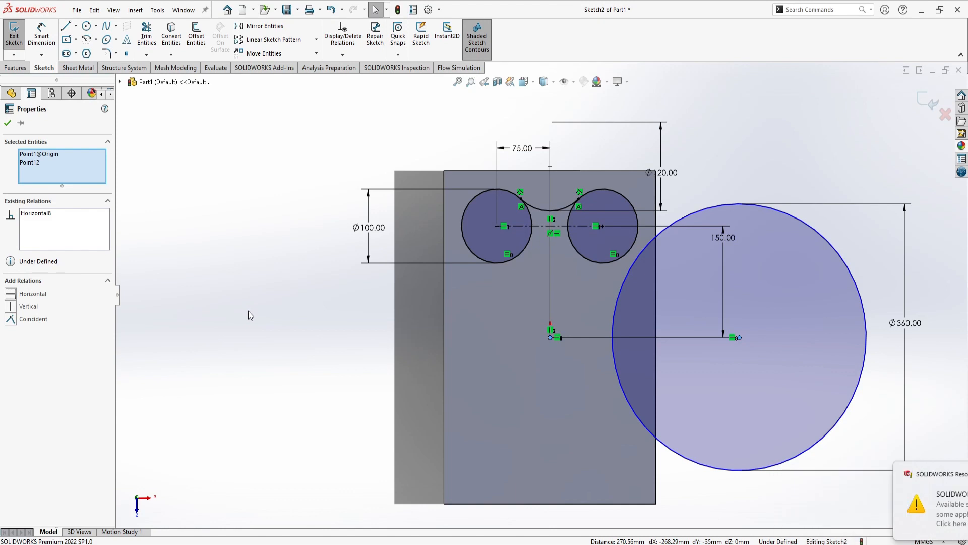
pyautogui.click(335, 240)
# - Make the large 360 mm circle tangent to the upper right 100 mm circle
pyautogui.click(635, 241)
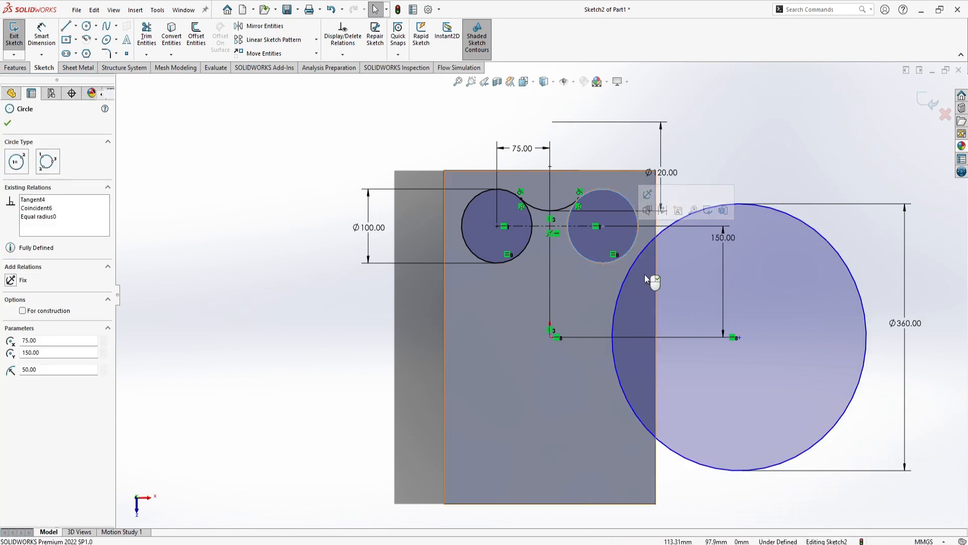
pyautogui.keyDown('ctrl'); pyautogui.click(701, 286); pyautogui.keyUp('ctrl')
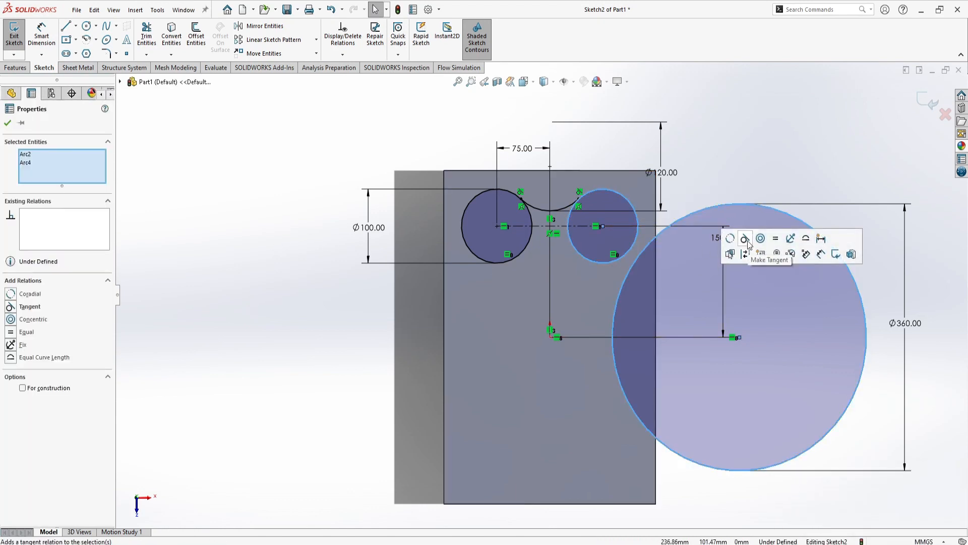
pyautogui.click(755, 241)
pyautogui.click(760, 147)
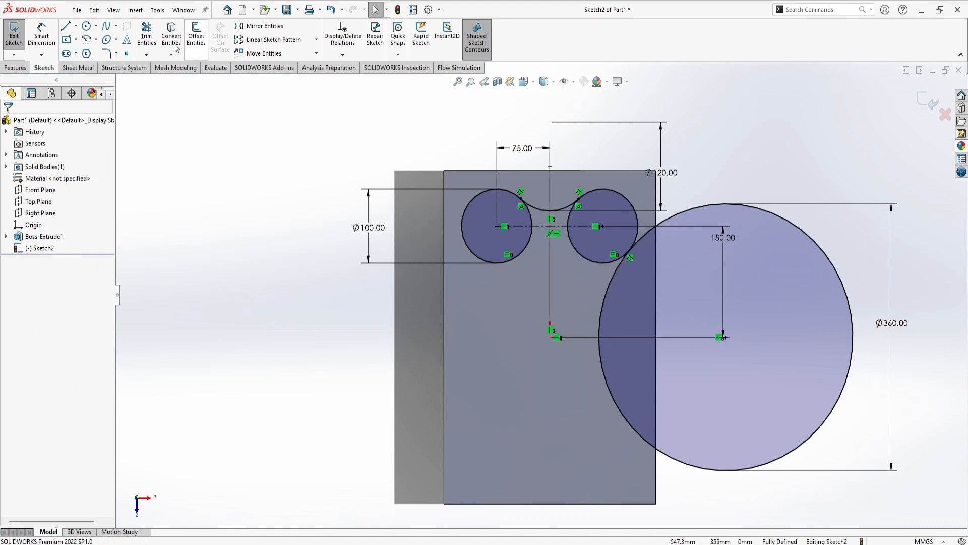
# - Mirror the two 100 mm circles and the arc between them about the Front Plane, keeping the originals
pyautogui.click(263, 26)
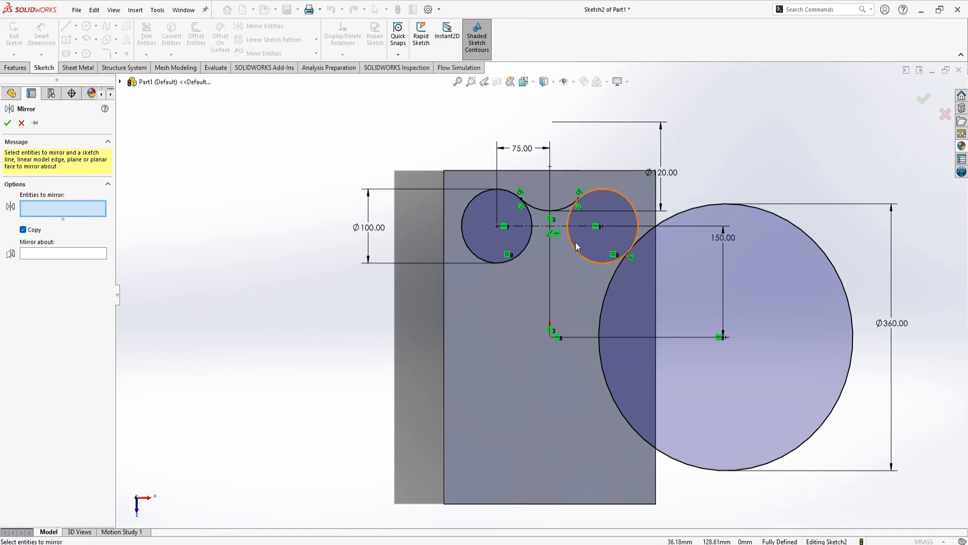
pyautogui.click(587, 260)
pyautogui.click(526, 259)
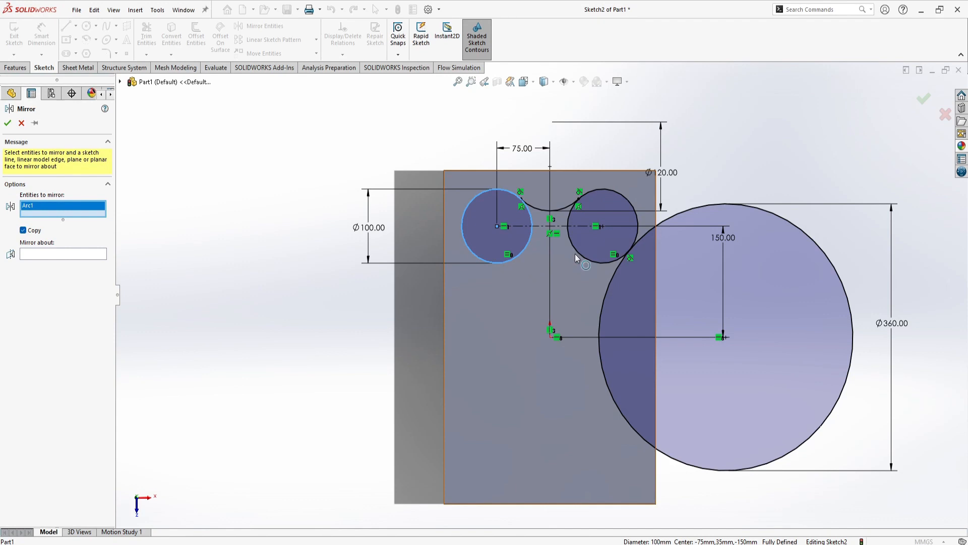
pyautogui.click(560, 215)
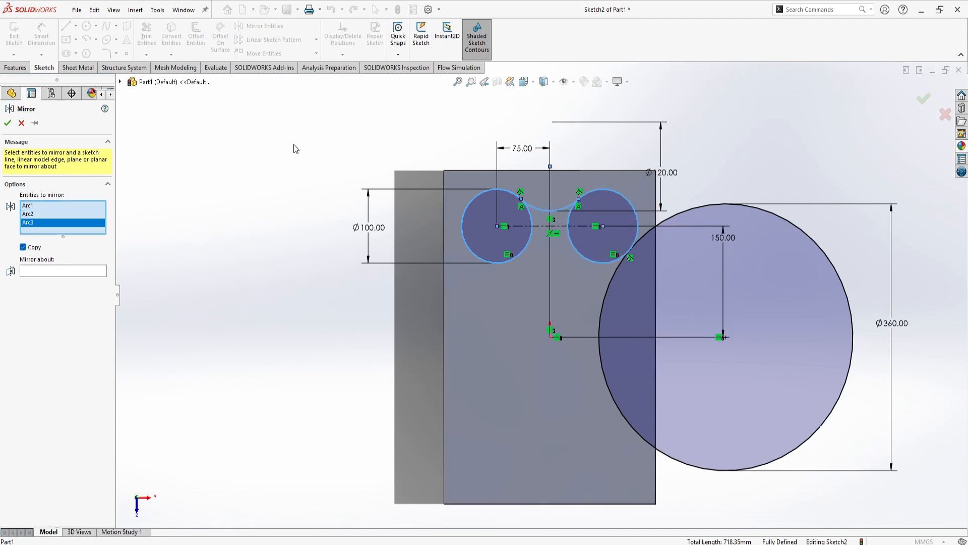
pyautogui.click(75, 271)
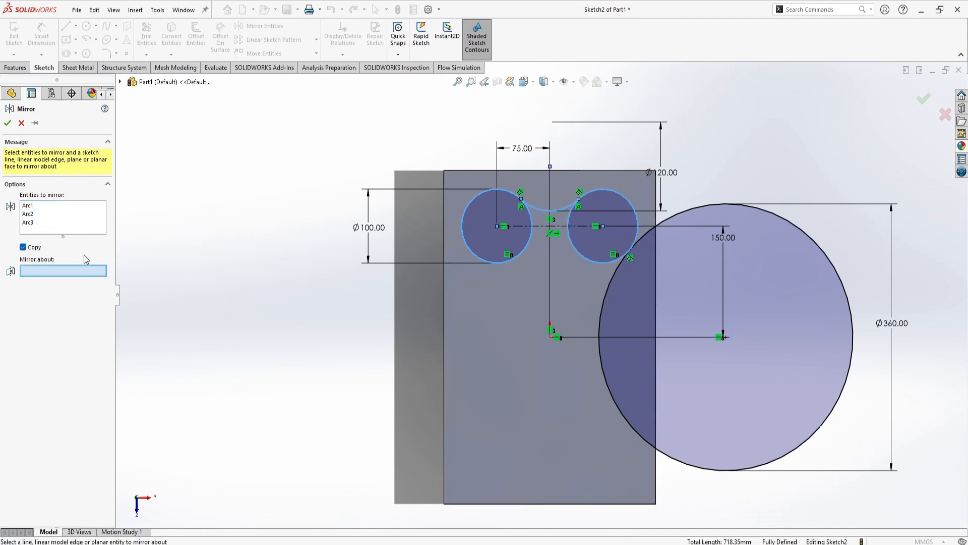
pyautogui.click(120, 82)
pyautogui.click(166, 152)
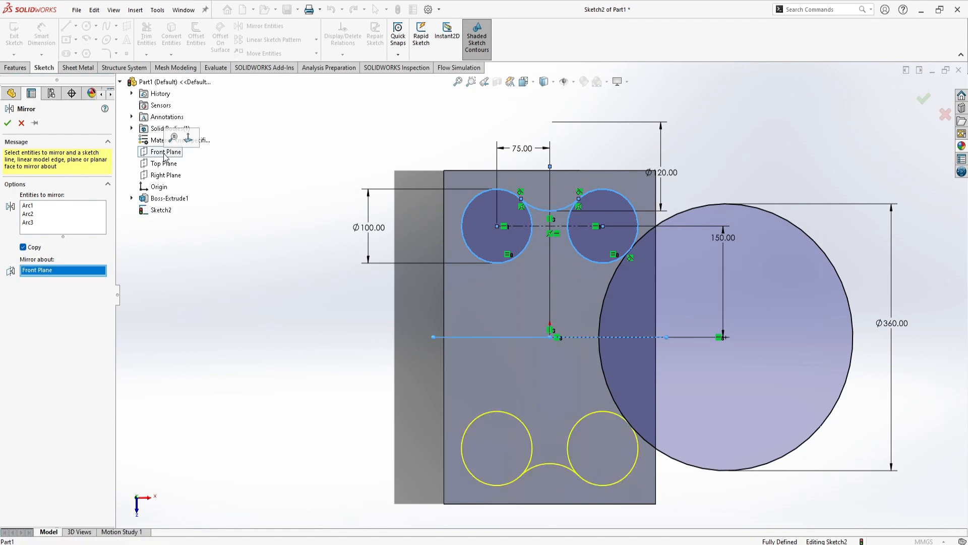
pyautogui.click(8, 124)
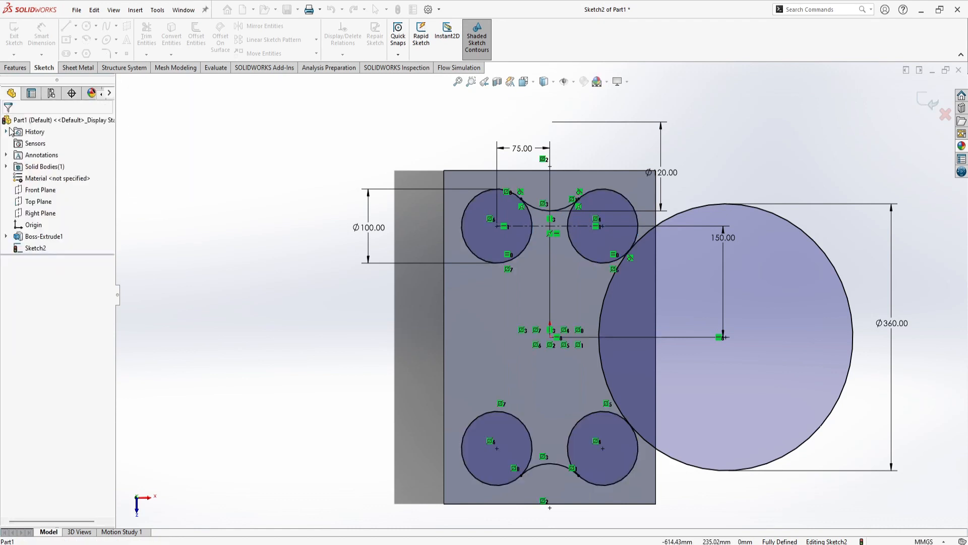
# - Make the 360 mm circle tangent to the mirrored lower right circle
pyautogui.click(692, 443)
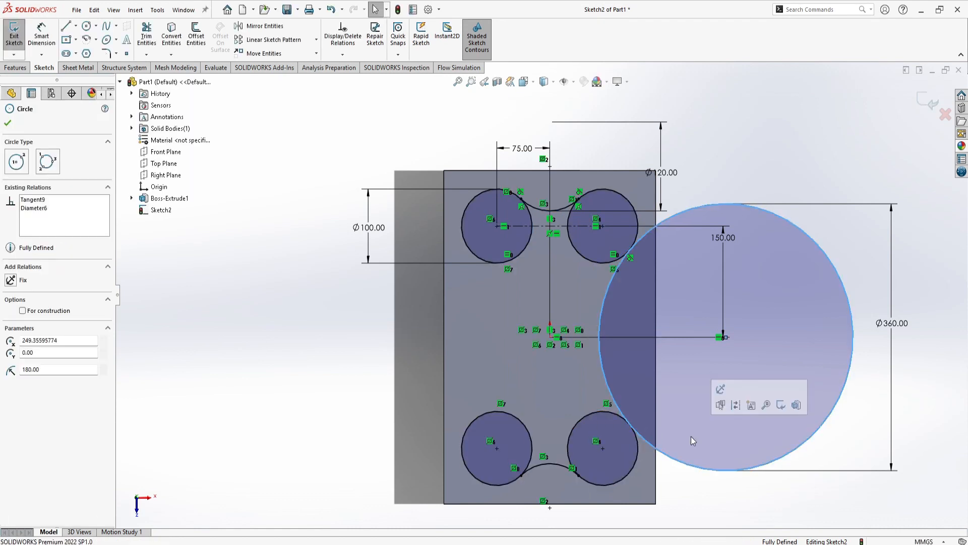
pyautogui.keyDown('ctrl'); pyautogui.click(628, 460); pyautogui.keyUp('ctrl')
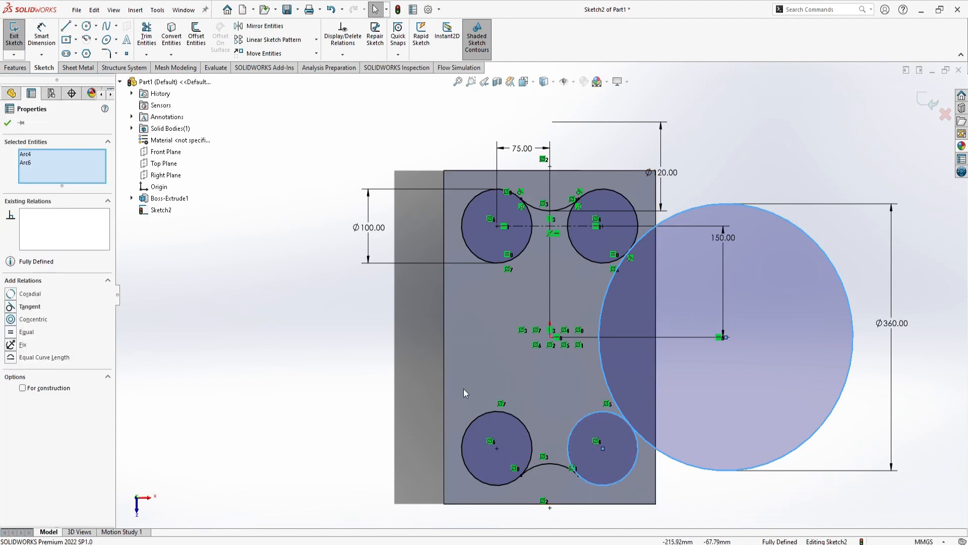
pyautogui.click(21, 306)
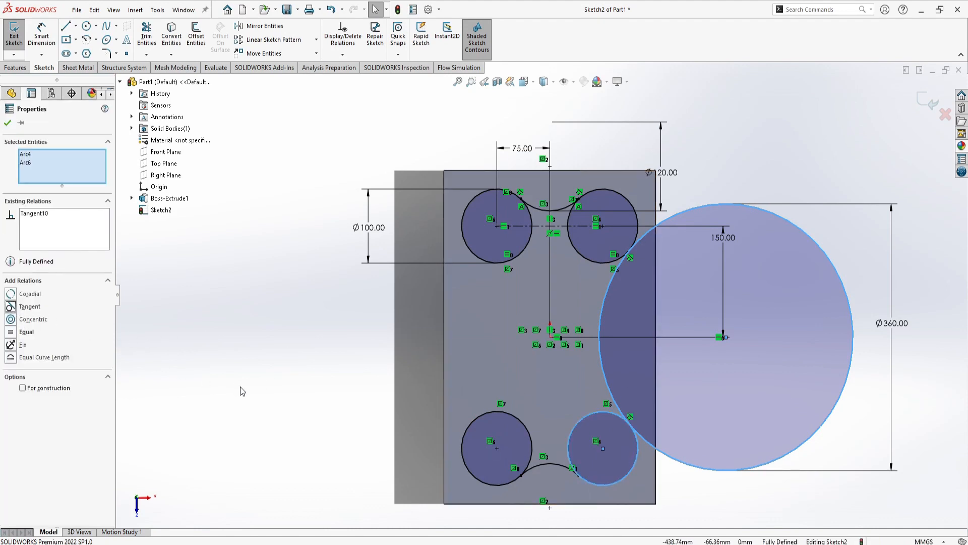
pyautogui.click(320, 358)
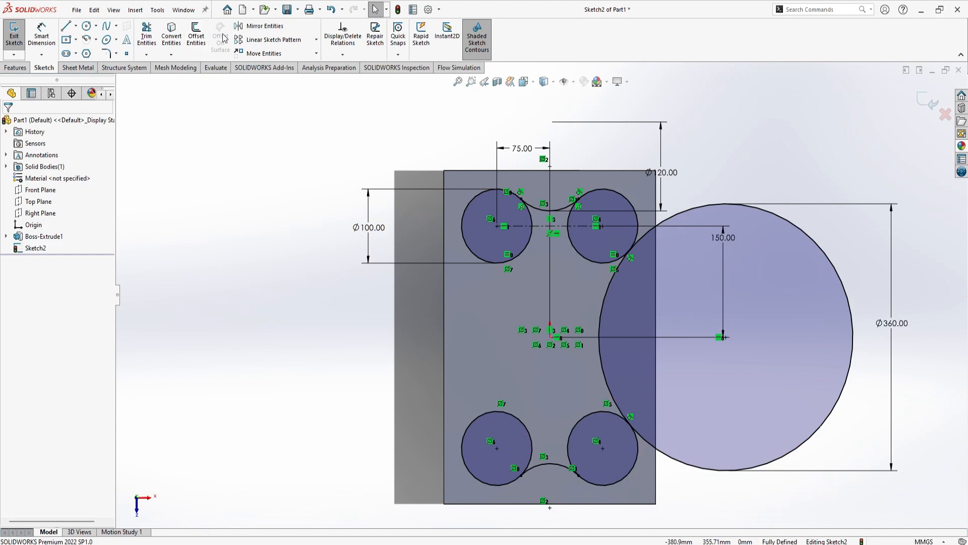
pyautogui.click(244, 26)
pyautogui.click(762, 385)
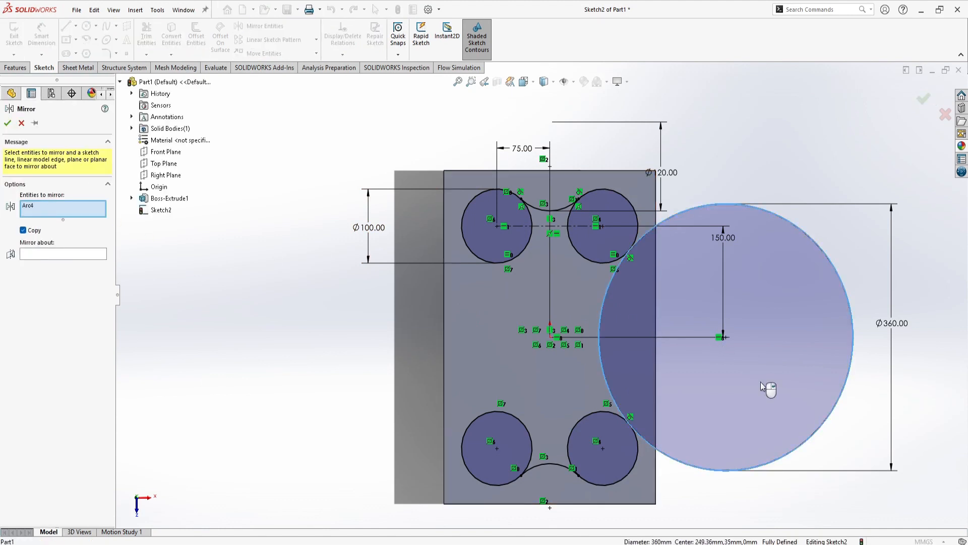
pyautogui.press('Escape')
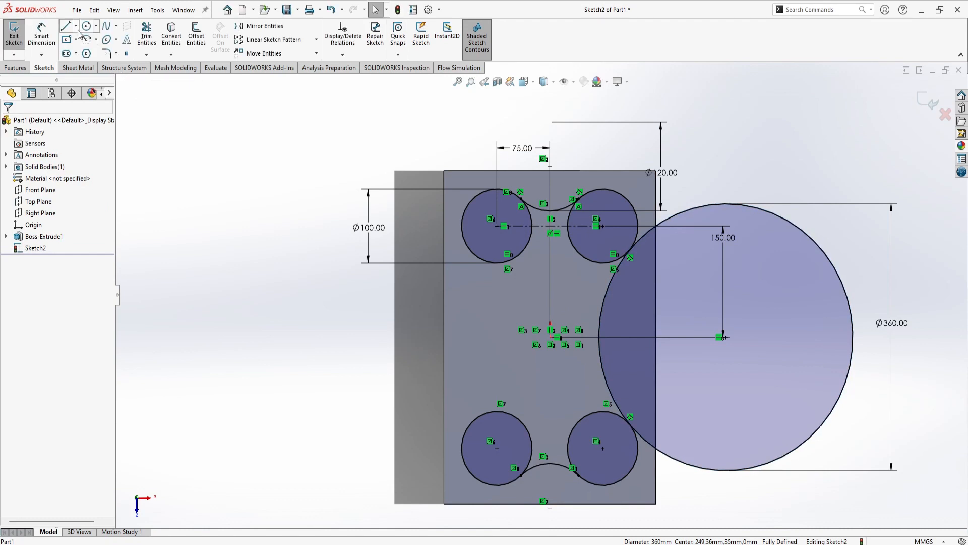
# - Trim away the outer portion of the 360 mm circle, keeping only the arc between the two right-hand 100 mm circles
pyautogui.click(146, 35)
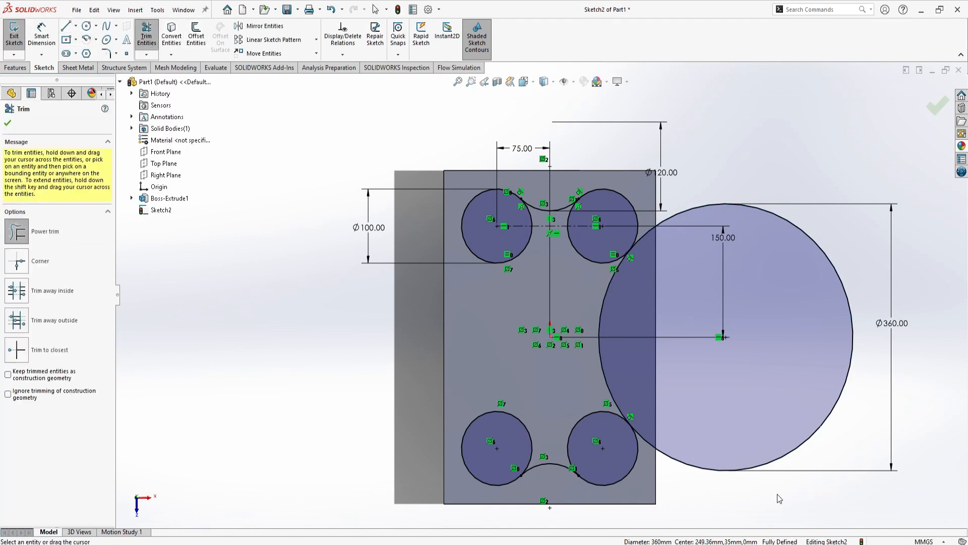
pyautogui.moveTo(778, 492); pyautogui.dragTo(744, 419)
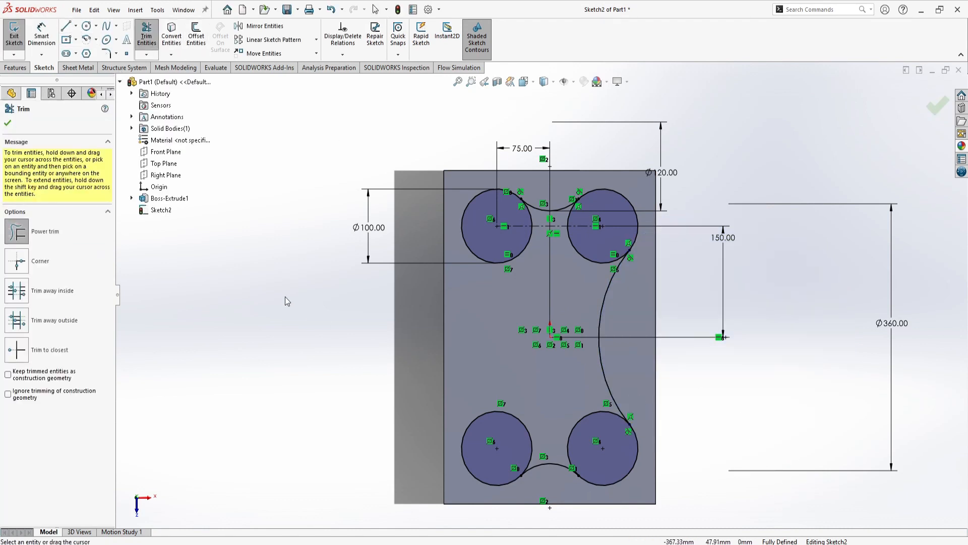
pyautogui.press('Escape')
# - Mirror the trimmed 180 mm radius arc about the Right Plane, keeping the original
pyautogui.click(262, 26)
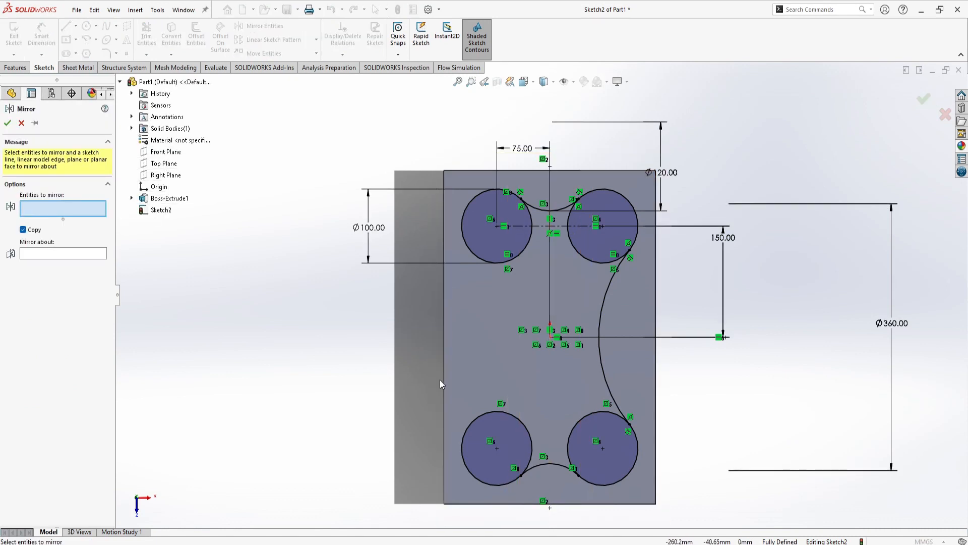
pyautogui.click(604, 376)
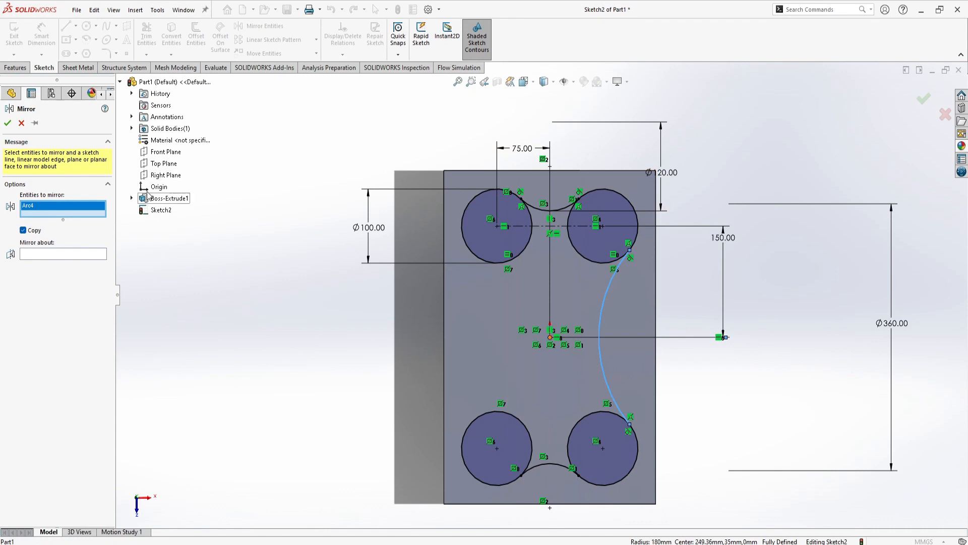
pyautogui.click(87, 254)
pyautogui.click(167, 175)
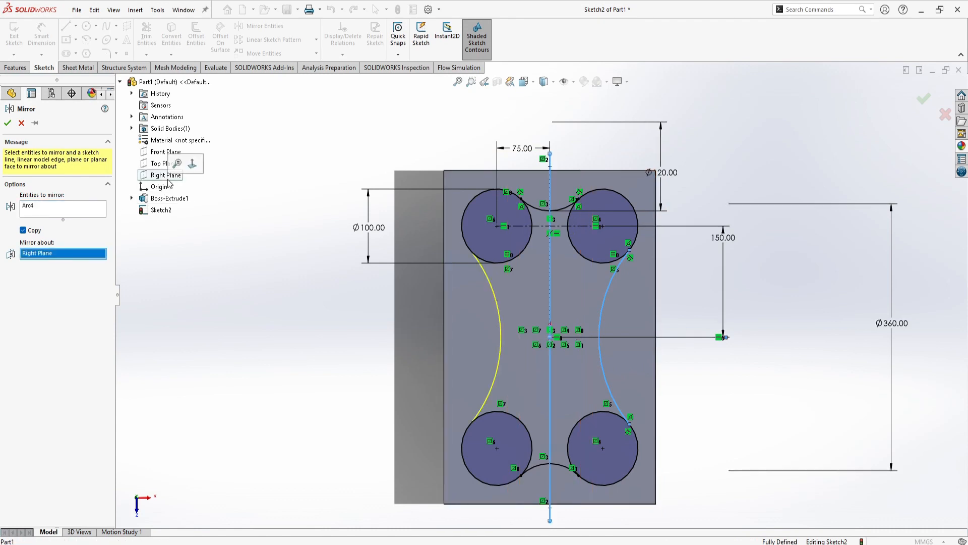
pyautogui.click(7, 123)
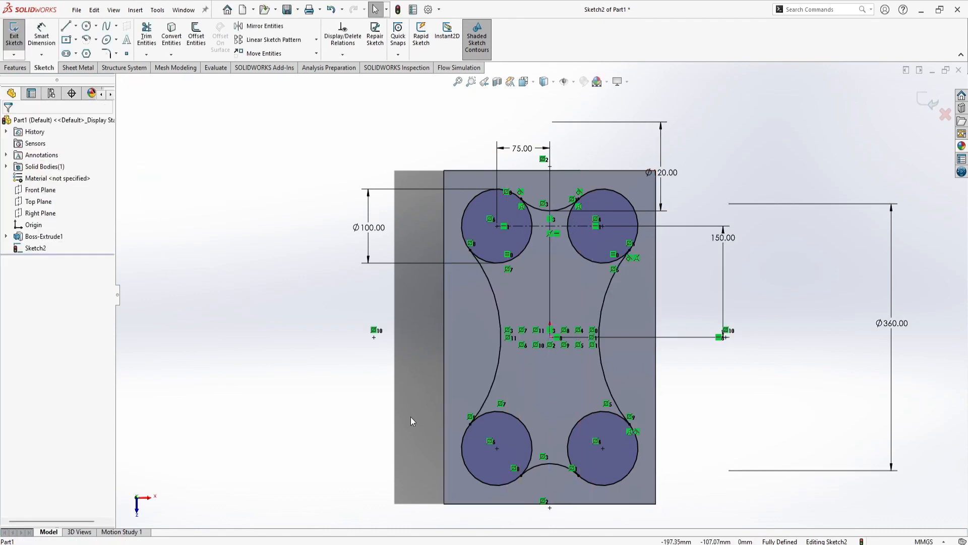
# - Make the mirrored left arc tangent to both the lower left and the upper left 100 mm circles
pyautogui.click(483, 438)
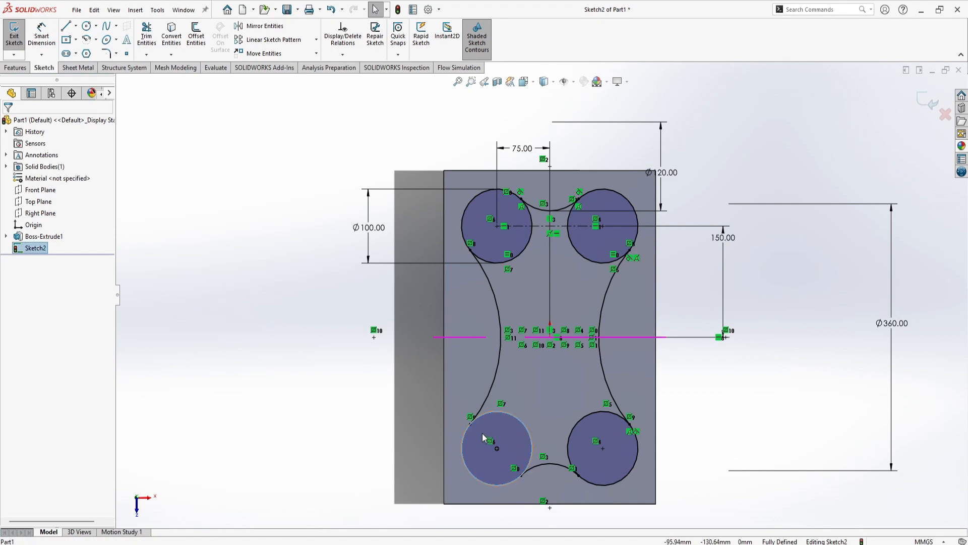
pyautogui.keyDown('ctrl'); pyautogui.click(484, 403); pyautogui.keyUp('ctrl')
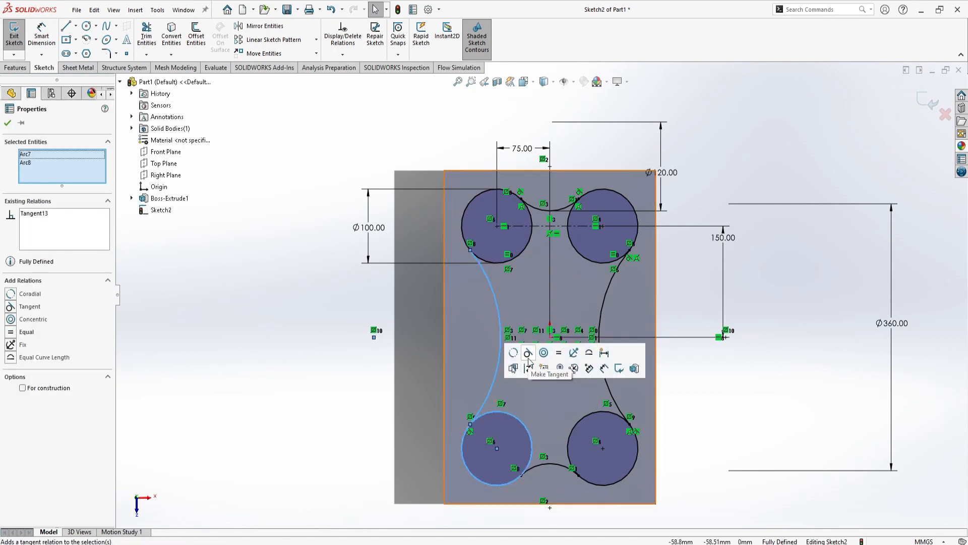
pyautogui.click(528, 353)
pyautogui.click(493, 258)
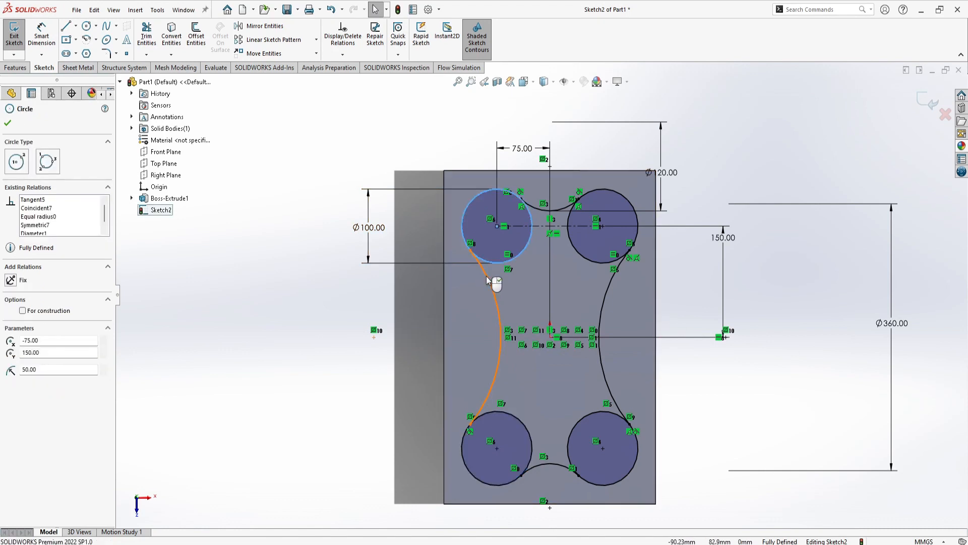
pyautogui.keyDown('ctrl'); pyautogui.click(486, 281); pyautogui.keyUp('ctrl')
pyautogui.click(531, 235)
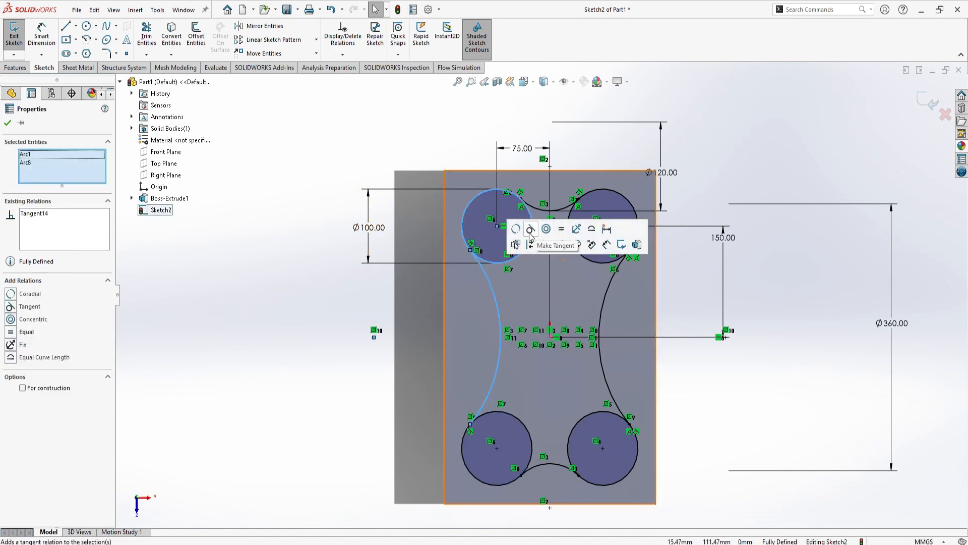
pyautogui.click(730, 389)
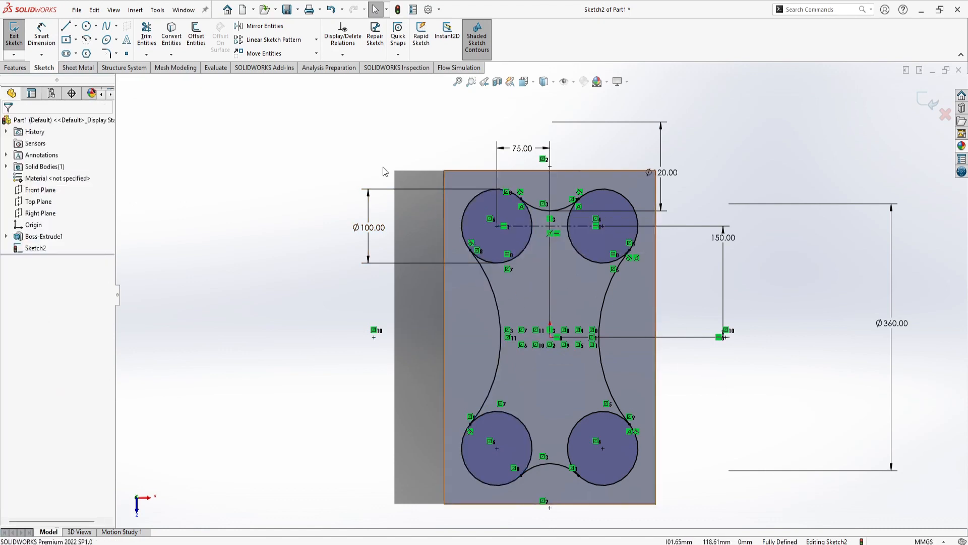
# - Trim away the inner portions of the four 100 mm circles to leave one closed outline
pyautogui.click(145, 37)
pyautogui.moveTo(580, 256)
pyautogui.mouseDown()
pyautogui.moveTo(533, 277)
pyautogui.moveTo(516, 265)
pyautogui.moveTo(580, 220)
pyautogui.moveTo(540, 219)
pyautogui.moveTo(544, 285)
pyautogui.mouseUp()
pyautogui.moveTo(589, 452)
pyautogui.mouseDown()
pyautogui.moveTo(519, 443)
pyautogui.moveTo(583, 422)
pyautogui.mouseUp()
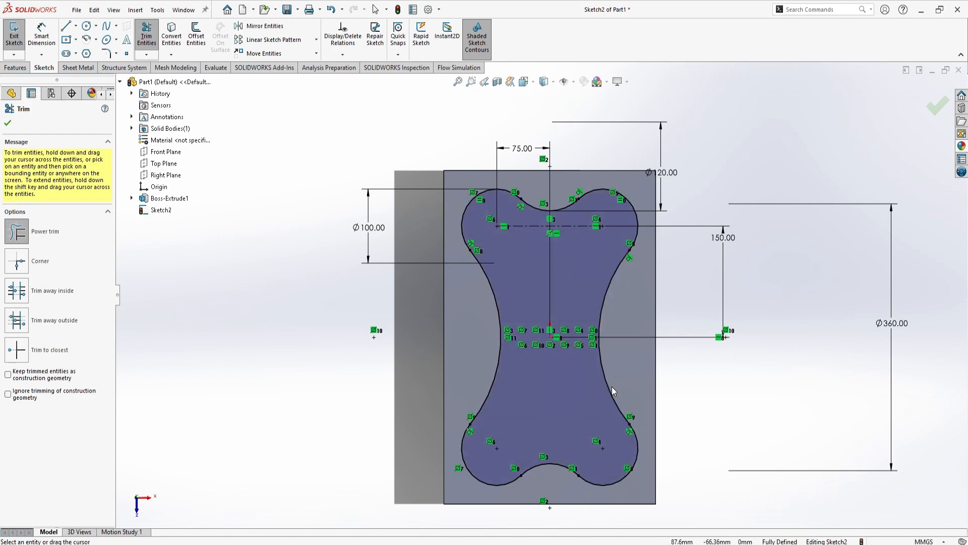
# - Check the body height in the reference drawing and extrude the closed profile upward as a Blind boss of 58 mm
pyautogui.hotkey('alt', 'Tab')
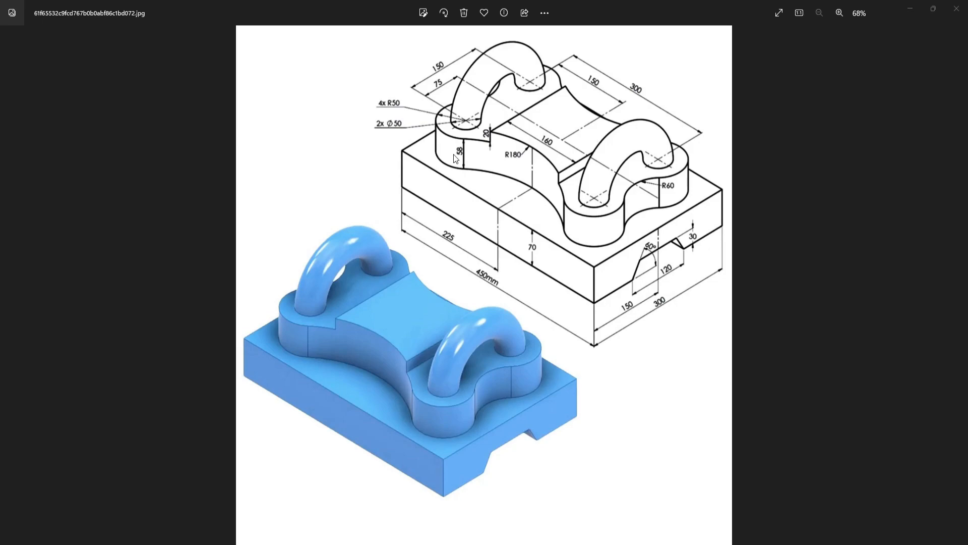
pyautogui.hotkey('alt', 'Tab')
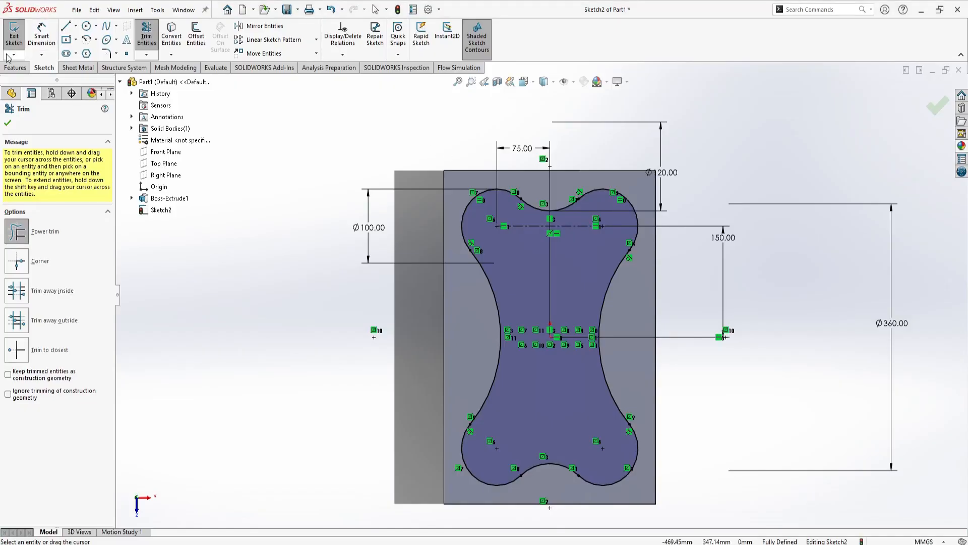
pyautogui.click(16, 68)
pyautogui.click(17, 37)
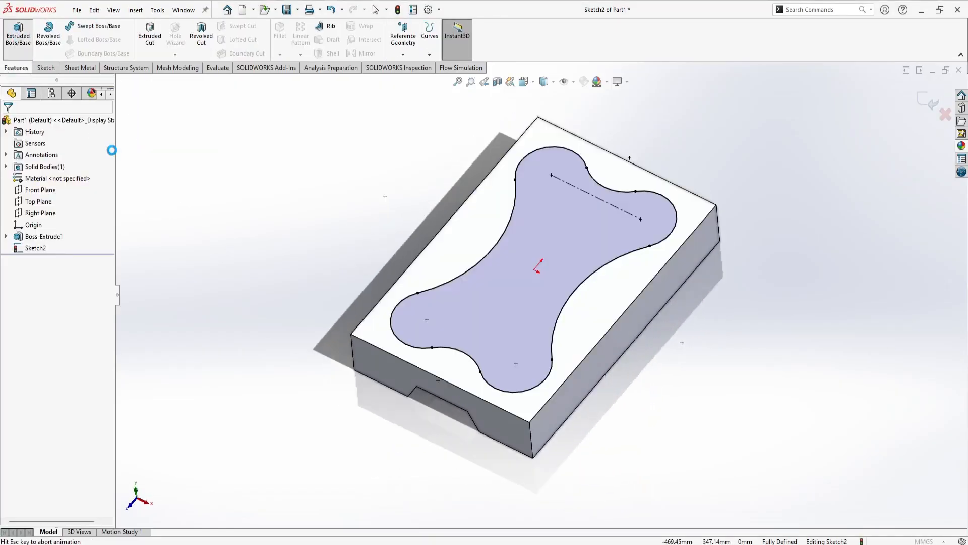
pyautogui.write('58')
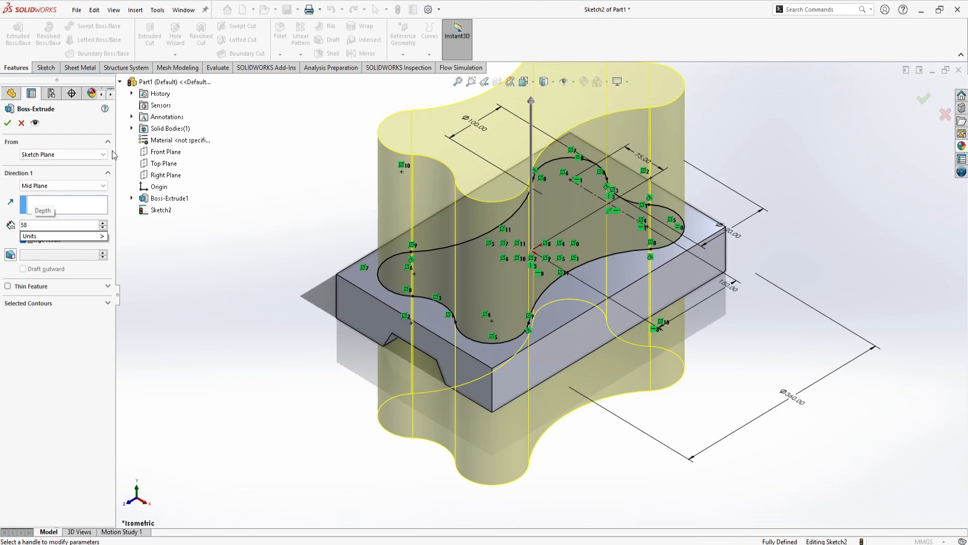
pyautogui.click(70, 185)
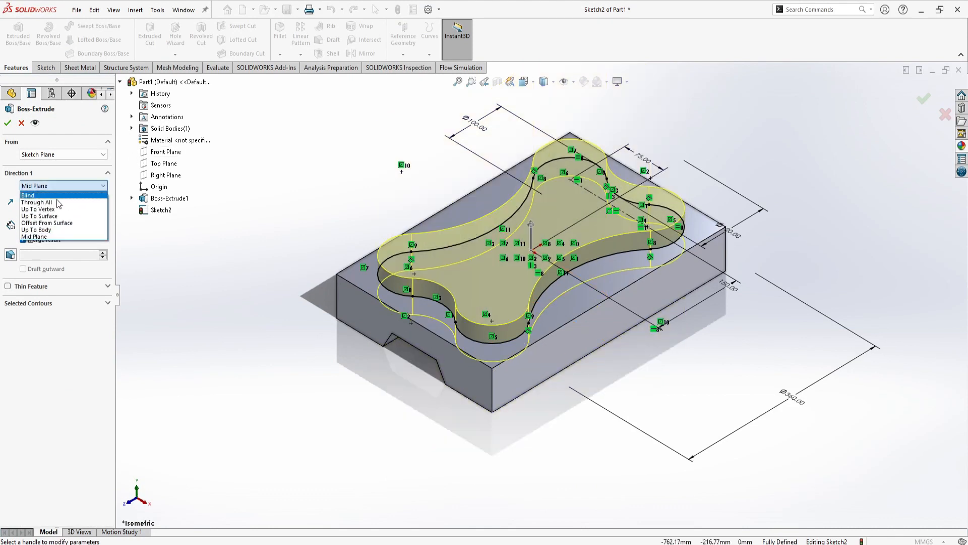
pyautogui.click(53, 195)
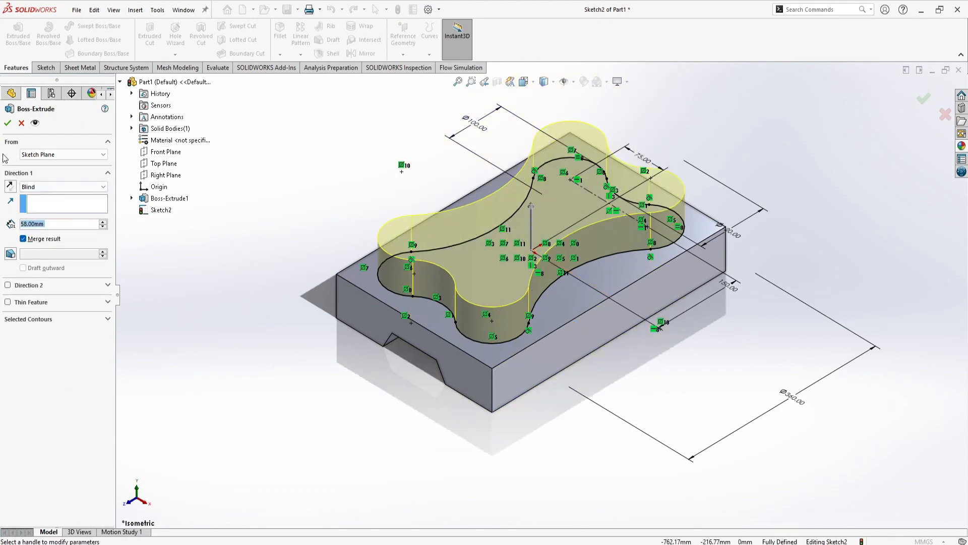
pyautogui.click(8, 124)
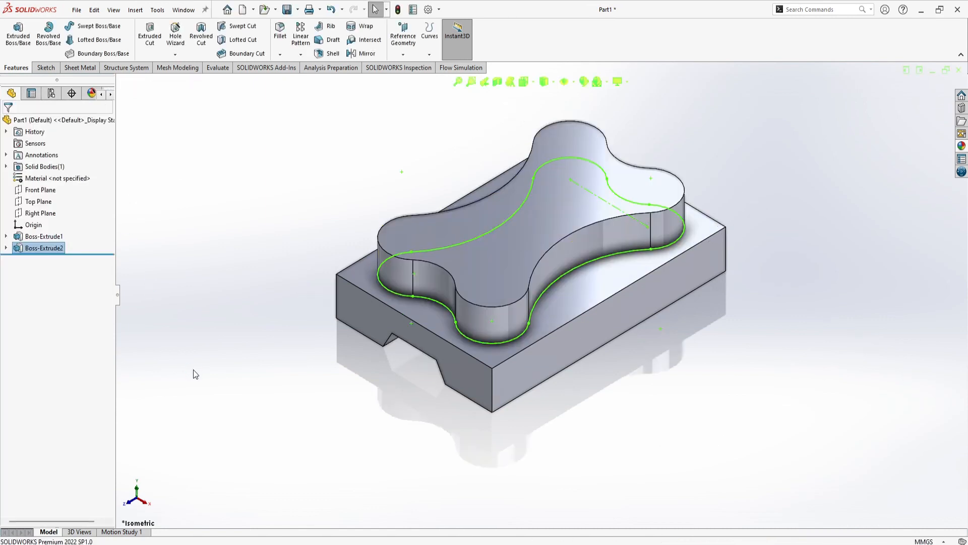
# - Start a new sketch on the top face of the raised body and consult the reference drawing
pyautogui.click(537, 228)
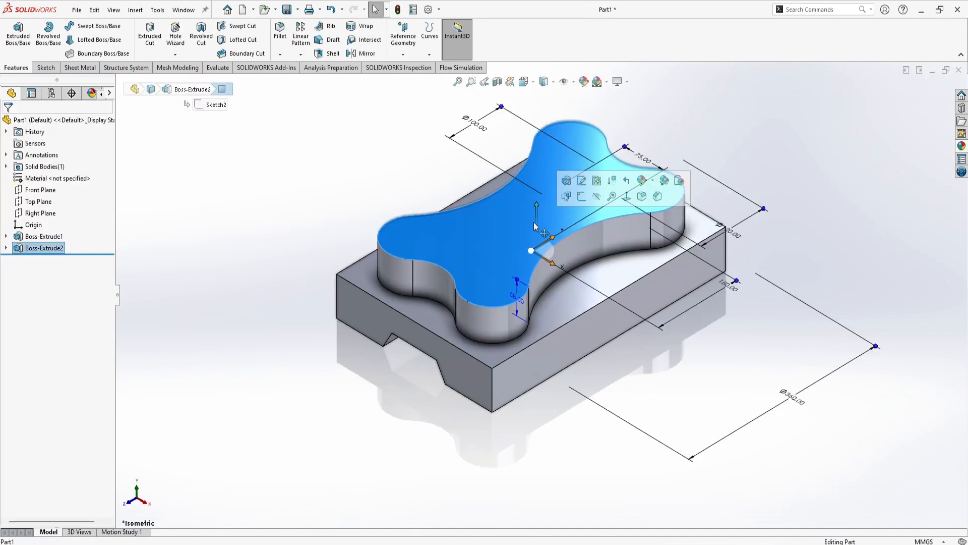
pyautogui.click(581, 197)
pyautogui.hotkey('alt', 'Tab')
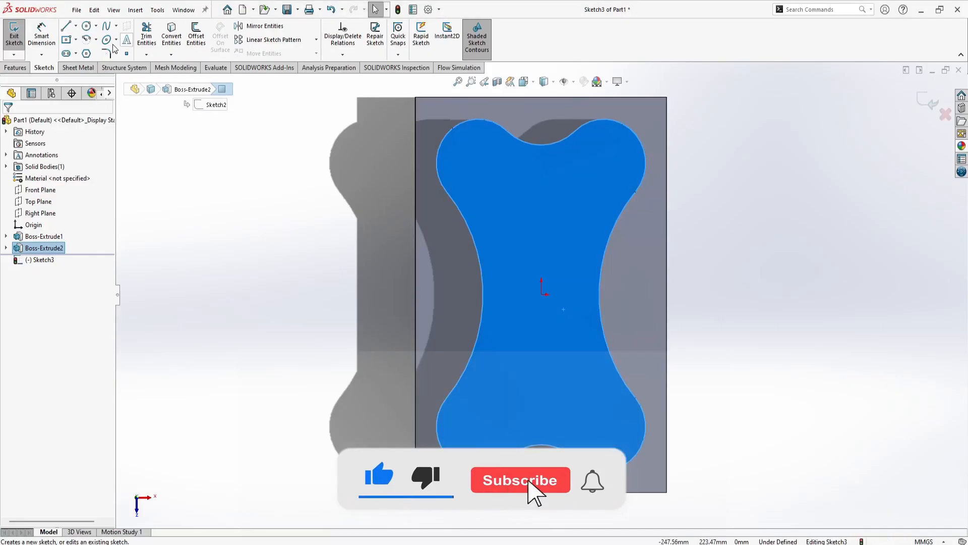
pyautogui.click(66, 25)
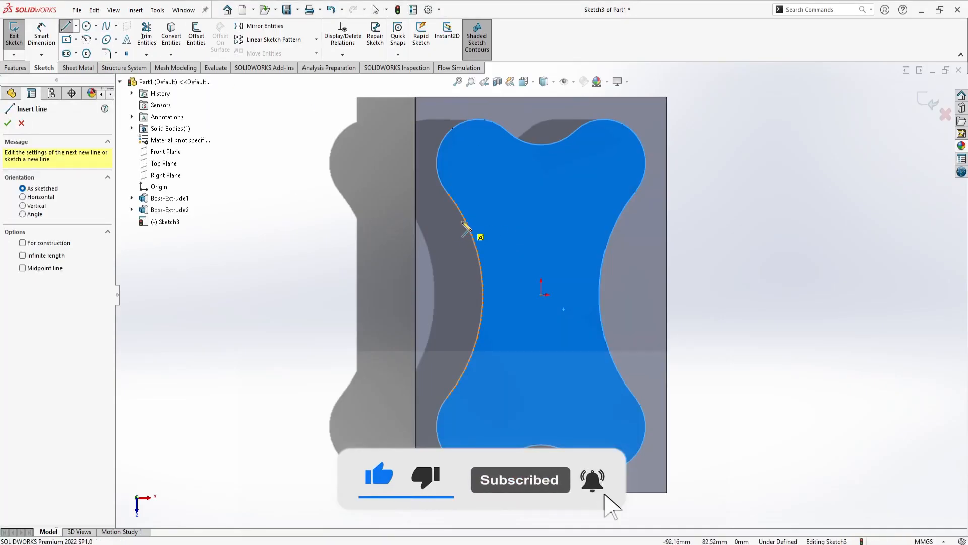
pyautogui.click(370, 142)
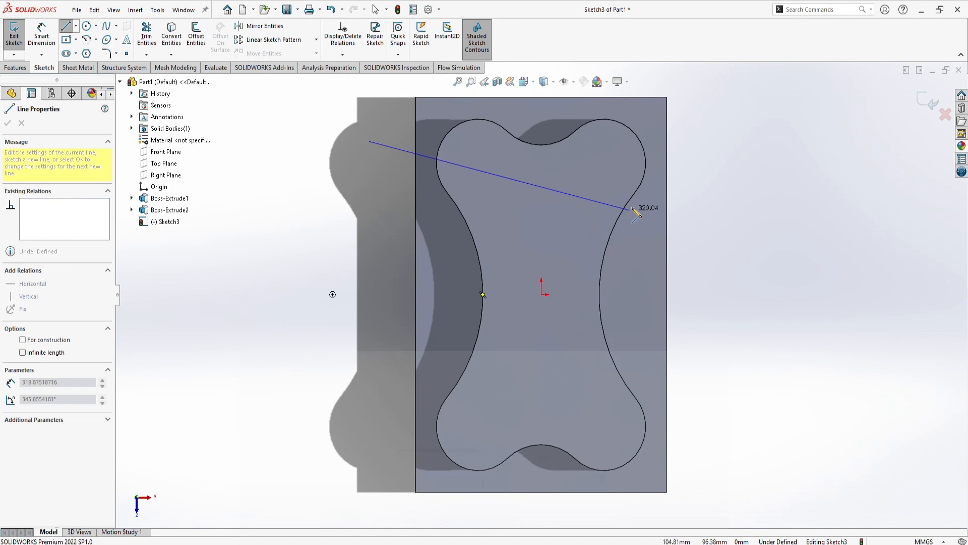
pyautogui.press('Escape')
pyautogui.press('Escape')
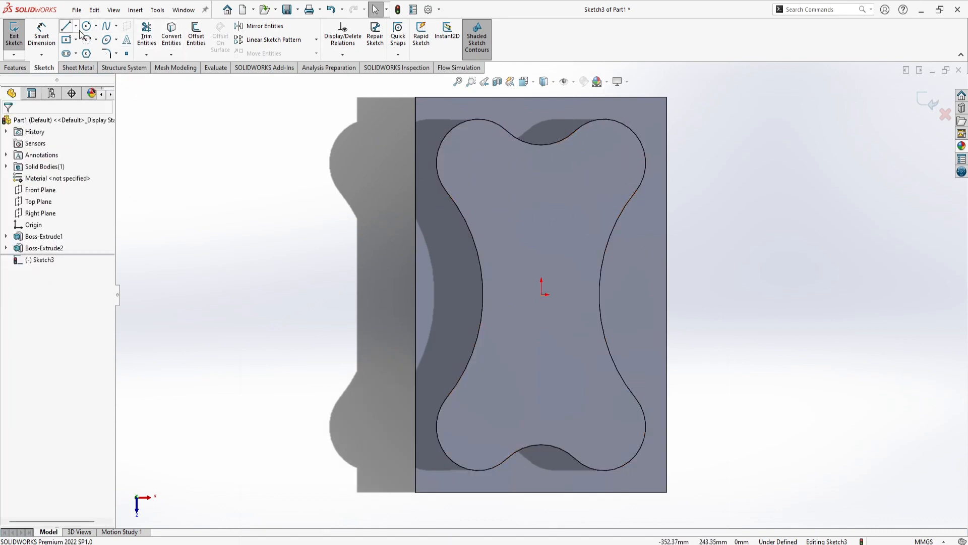
# - Sketch two parallel horizontal lines about 172 mm apart across the body's waist, one above and one below the origin
pyautogui.click(66, 27)
pyautogui.click(452, 212)
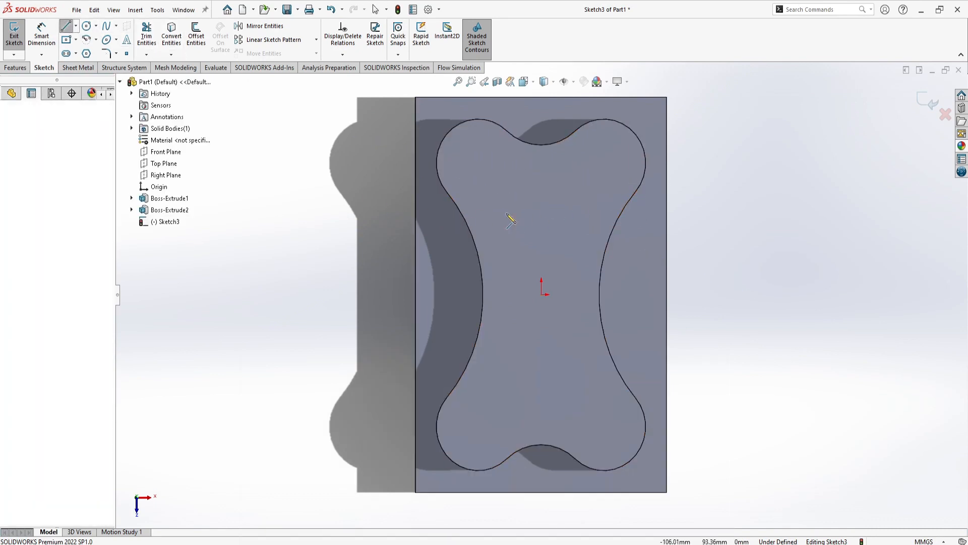
pyautogui.click(640, 213)
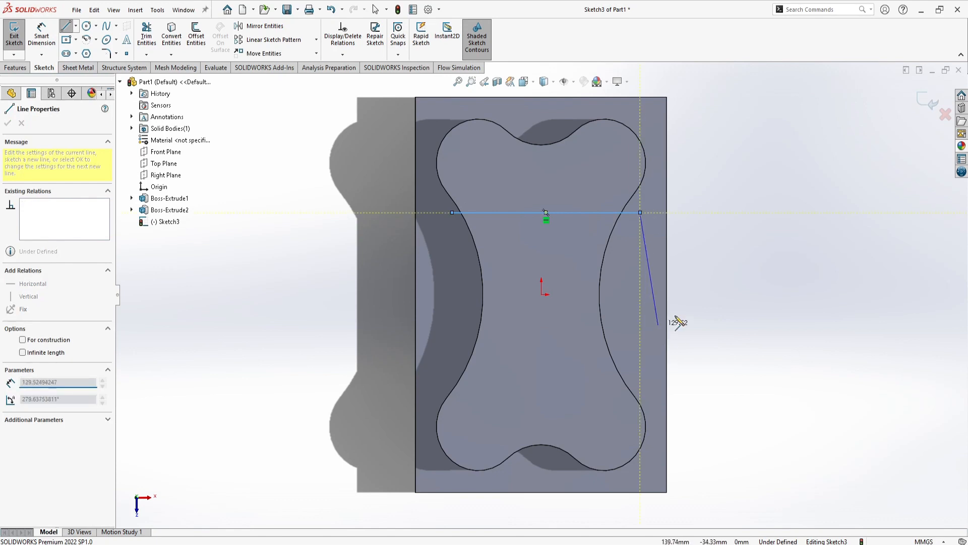
pyautogui.press('Escape')
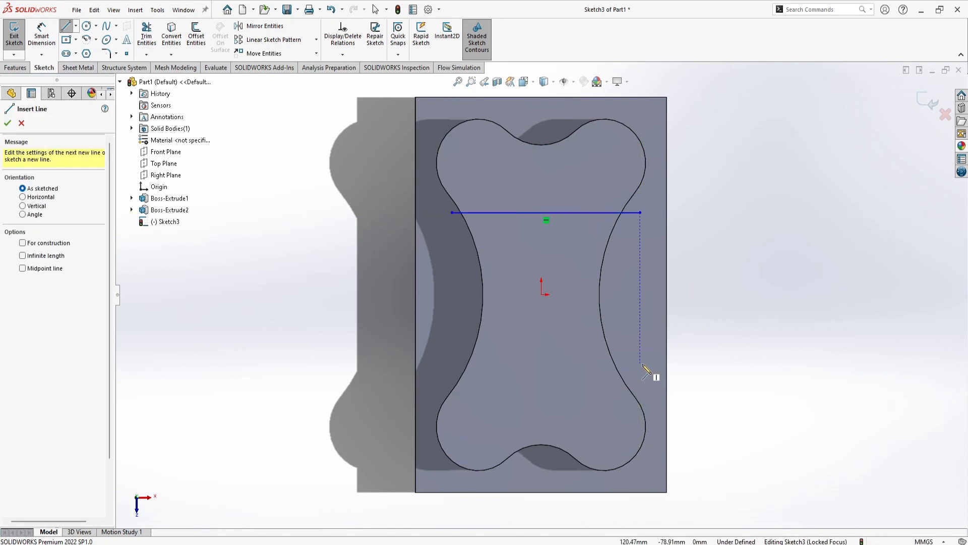
pyautogui.click(641, 364)
pyautogui.click(453, 364)
pyautogui.press('Escape')
pyautogui.press('Escape')
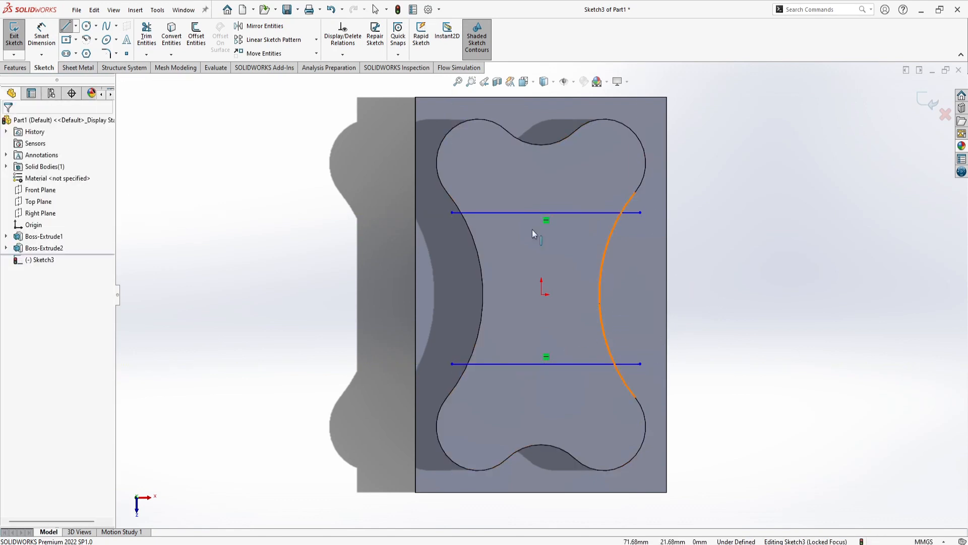
# - Draw a vertical construction line joining the midpoints of the two horizontal lines
pyautogui.click(66, 28)
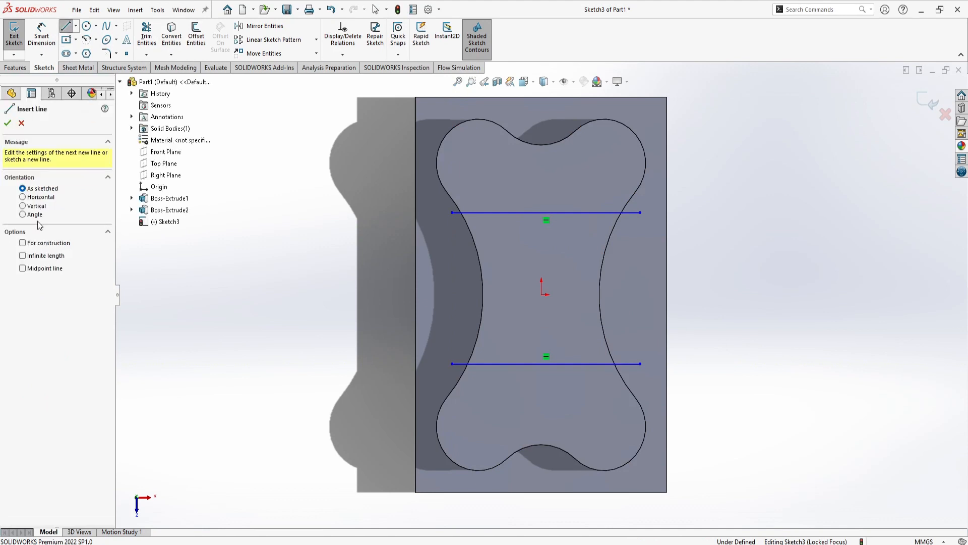
pyautogui.click(23, 243)
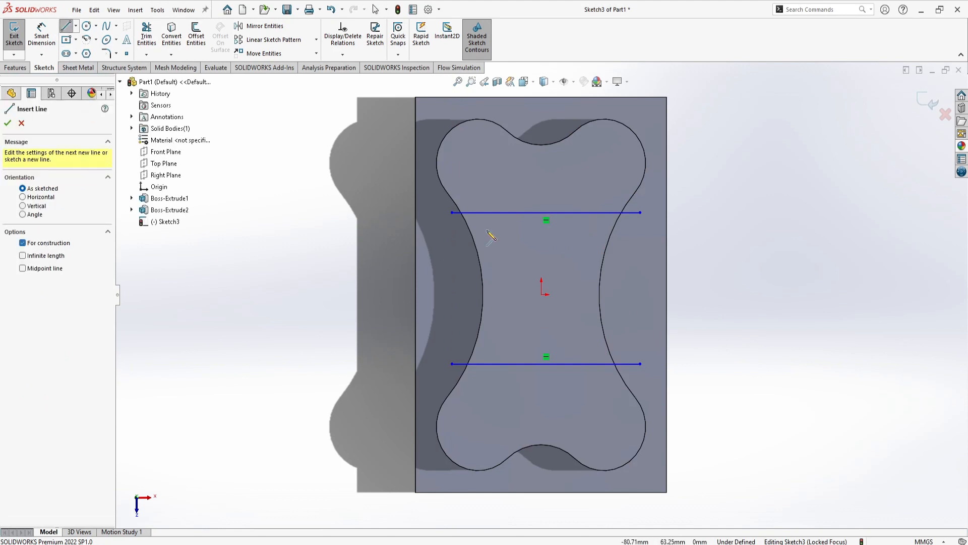
pyautogui.click(546, 213)
pyautogui.click(546, 363)
pyautogui.press('Escape')
pyautogui.press('Escape')
# - Centre the vertical construction line on the origin with a Midpoint relation
pyautogui.click(545, 262)
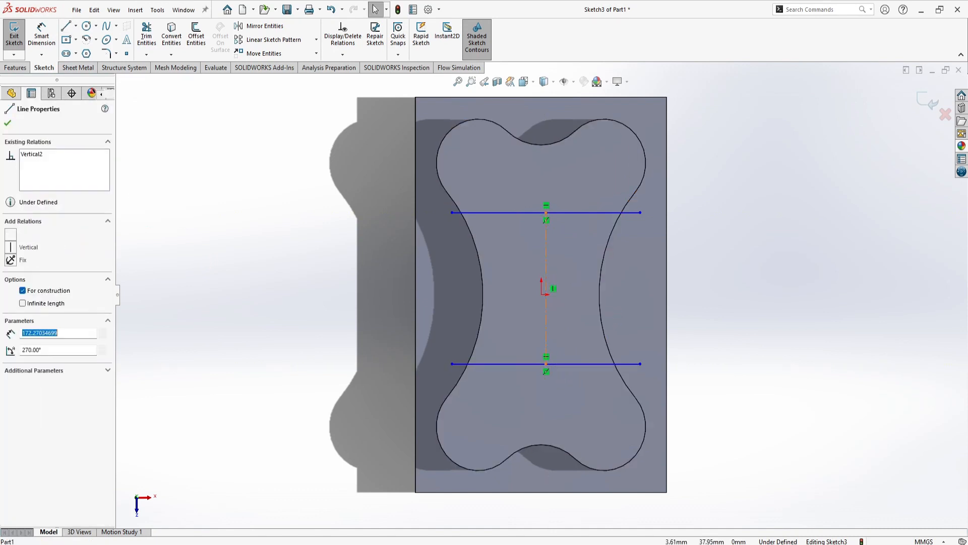
pyautogui.keyDown('ctrl'); pyautogui.click(542, 295); pyautogui.keyUp('ctrl')
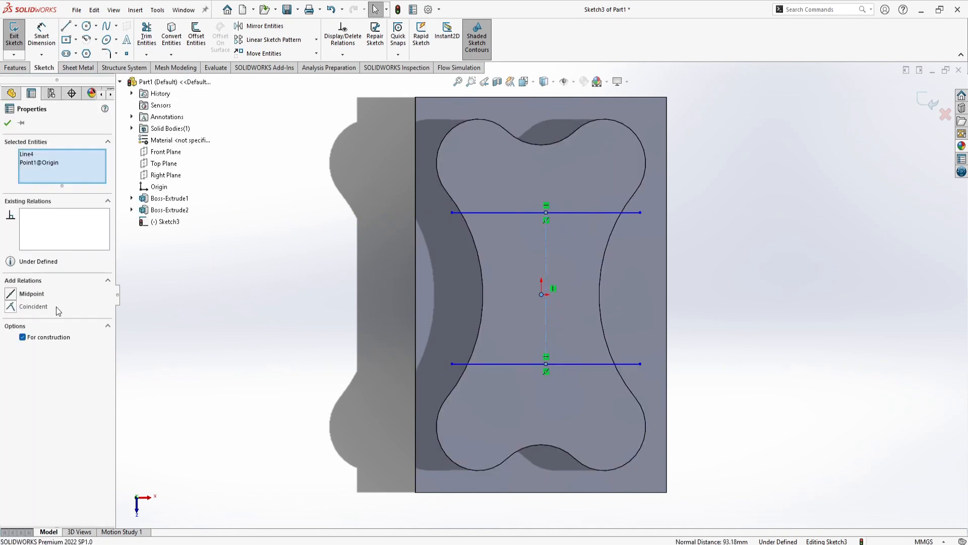
pyautogui.click(12, 294)
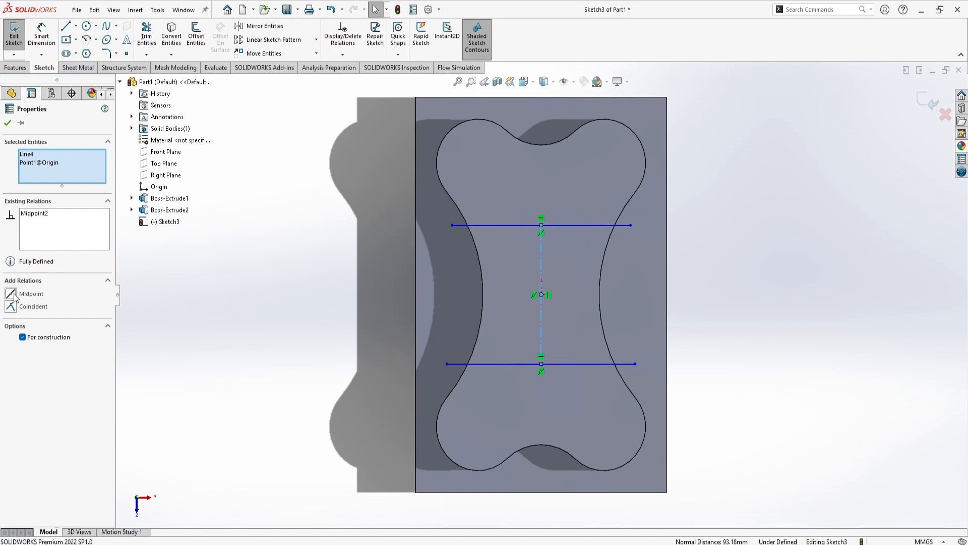
# - Set the length of the vertical construction line between the two horizontal lines to 160 mm, and check the reference drawing
pyautogui.click(189, 354)
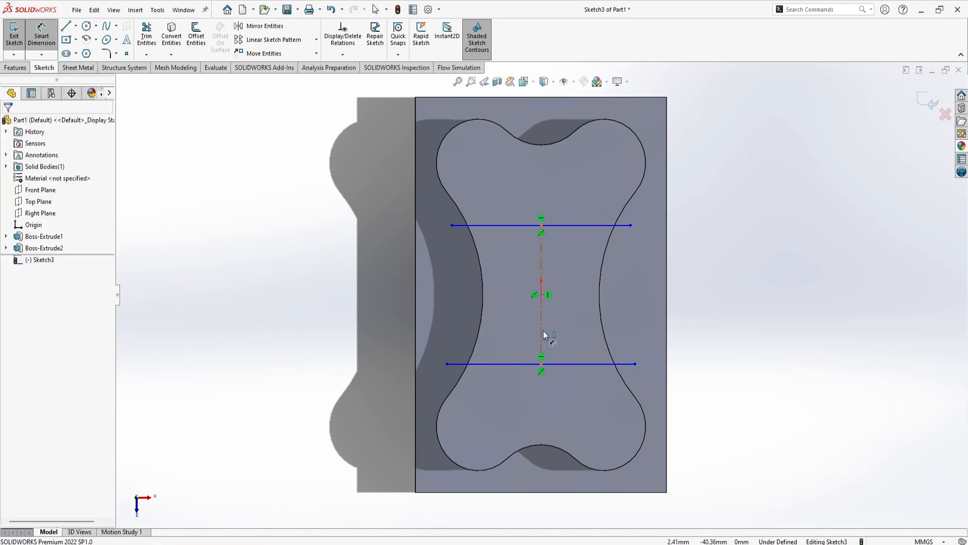
pyautogui.click(581, 309)
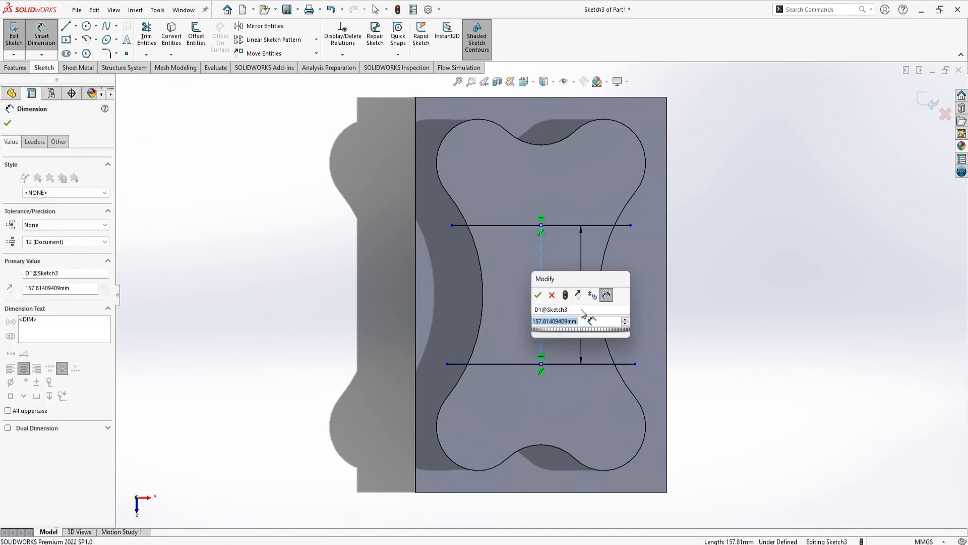
pyautogui.write('160')
pyautogui.press('Return')
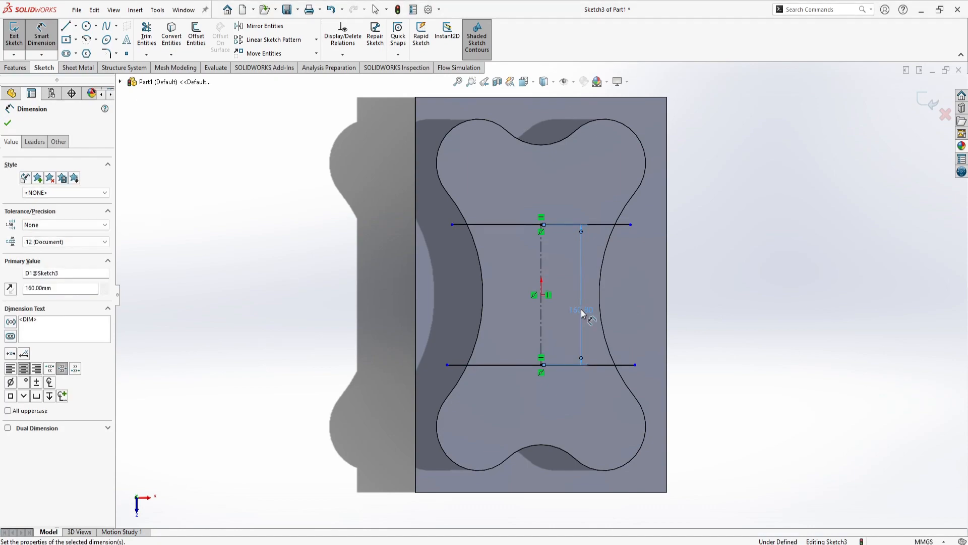
pyautogui.hotkey('alt', 'Tab')
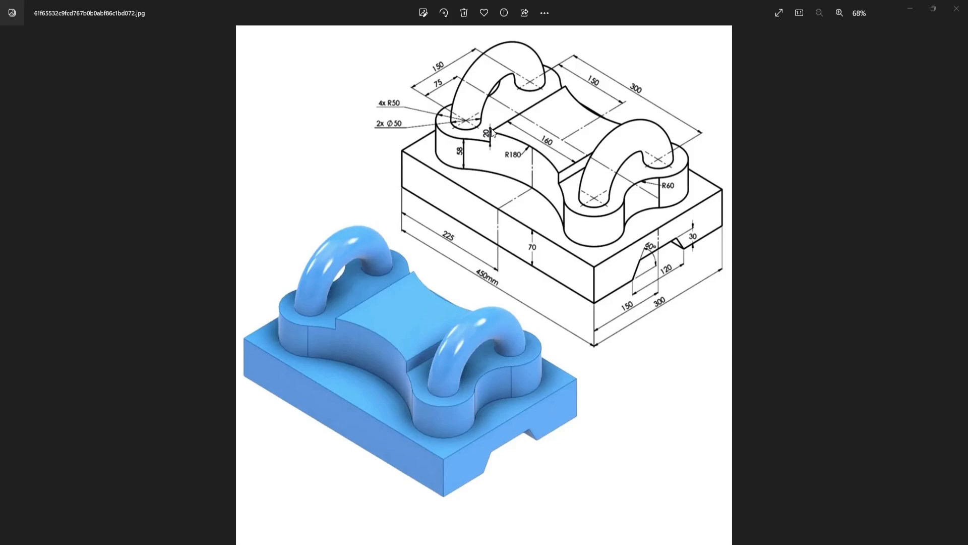
pyautogui.hotkey('alt', 'Tab')
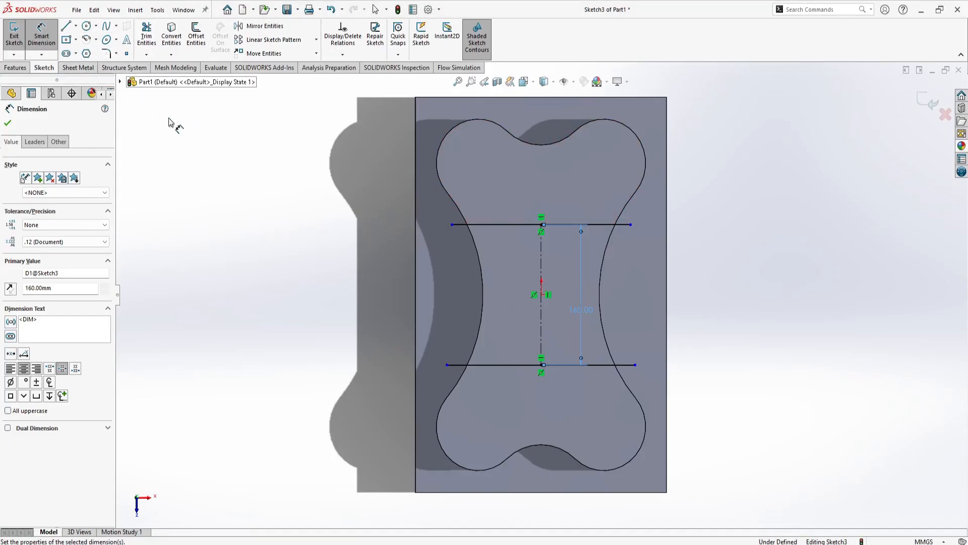
# - Convert the body's two concave side edges into sketch arcs with Convert Entities
pyautogui.click(172, 35)
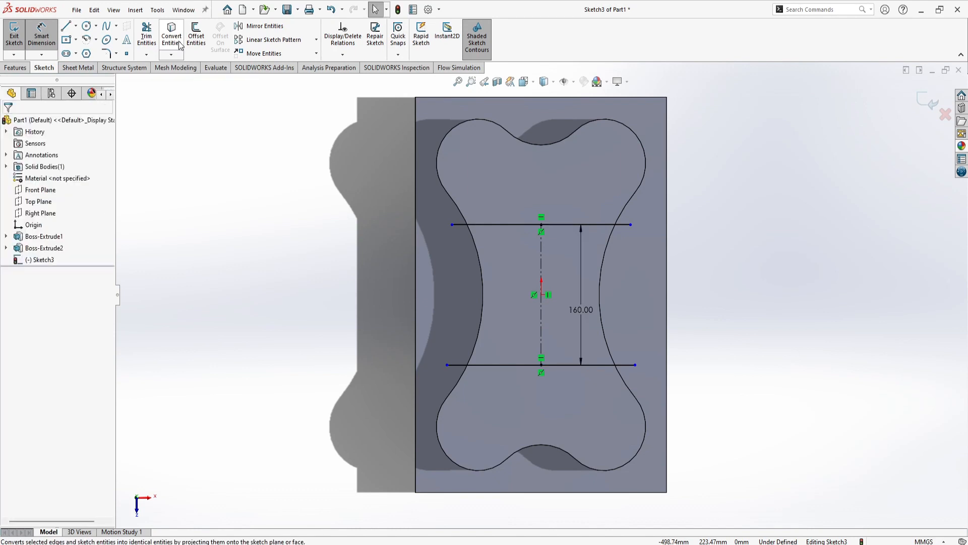
pyautogui.click(484, 297)
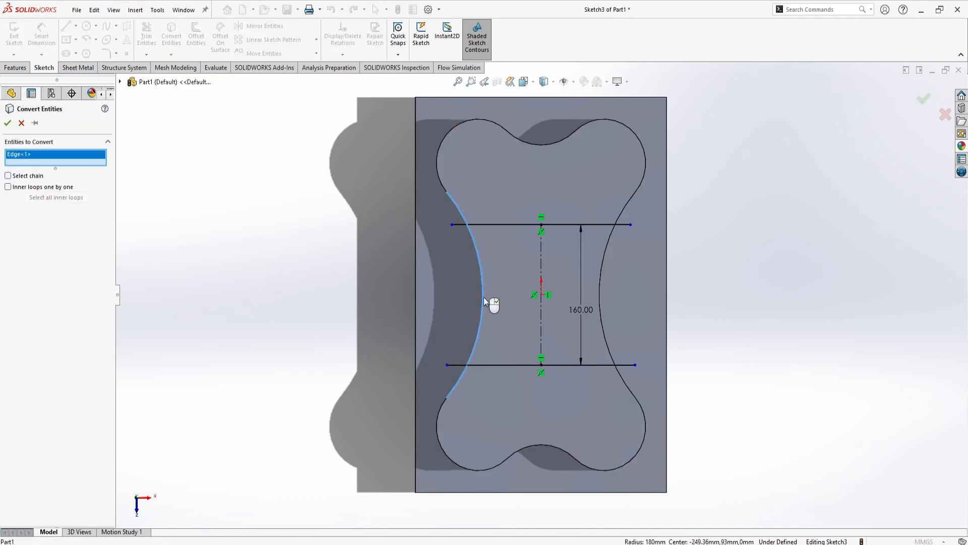
pyautogui.click(600, 313)
pyautogui.click(8, 124)
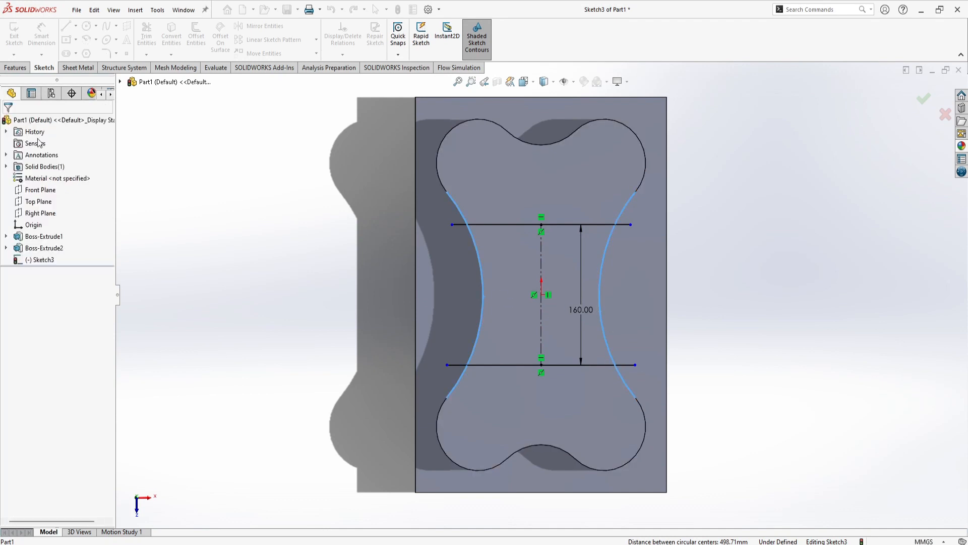
# - Trim the overhanging ends of the lines and arcs to leave a closed waist-shaped profile between the two horizontal lines
pyautogui.click(145, 35)
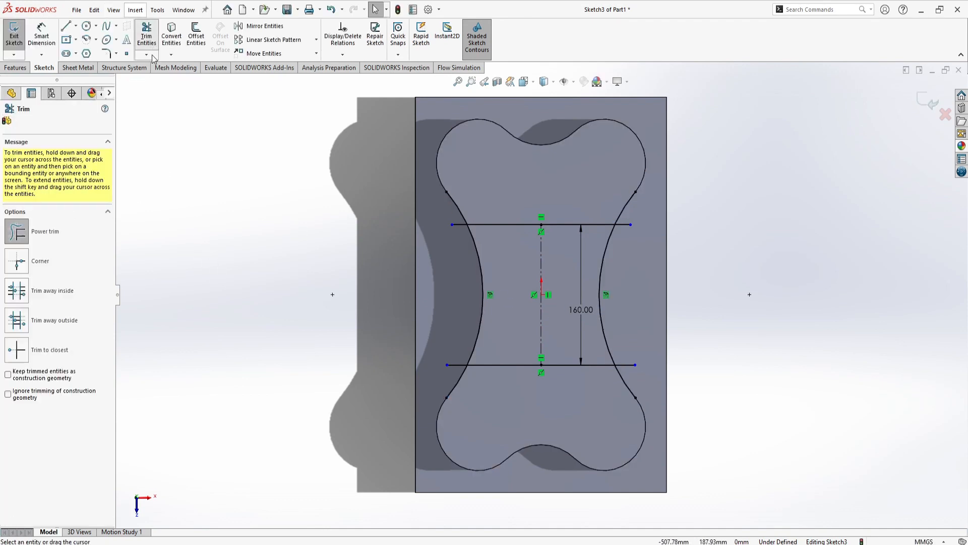
pyautogui.moveTo(459, 229); pyautogui.dragTo(465, 210)
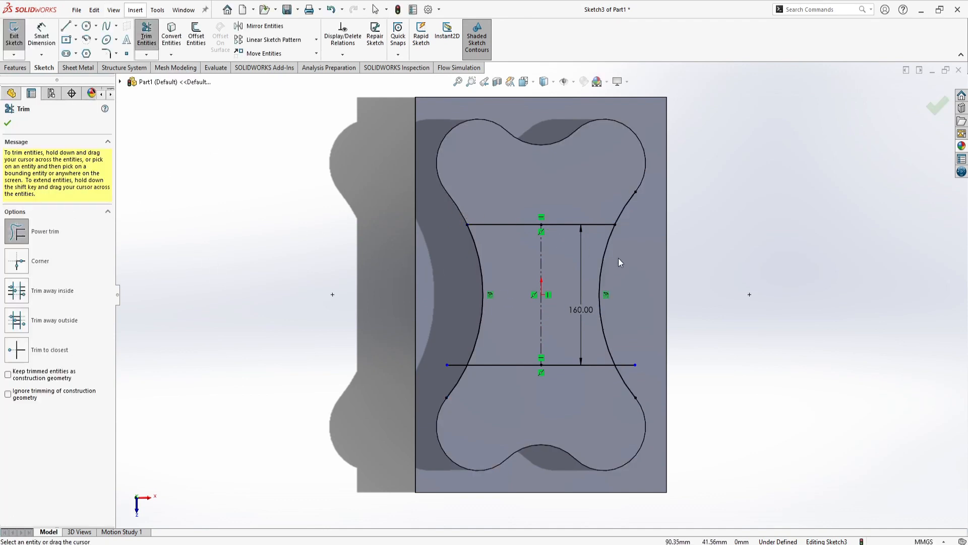
pyautogui.moveTo(624, 348); pyautogui.dragTo(628, 404)
pyautogui.moveTo(471, 382)
pyautogui.mouseDown()
pyautogui.moveTo(425, 368)
pyautogui.moveTo(456, 356)
pyautogui.mouseUp()
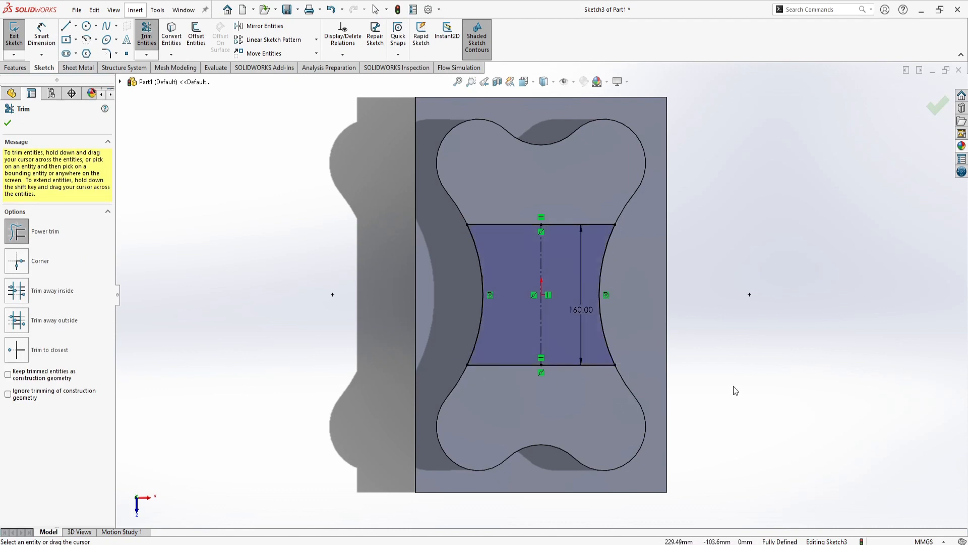
# - Extrude the closed waist profile 20 mm upward as a boss merged with the body
pyautogui.click(15, 67)
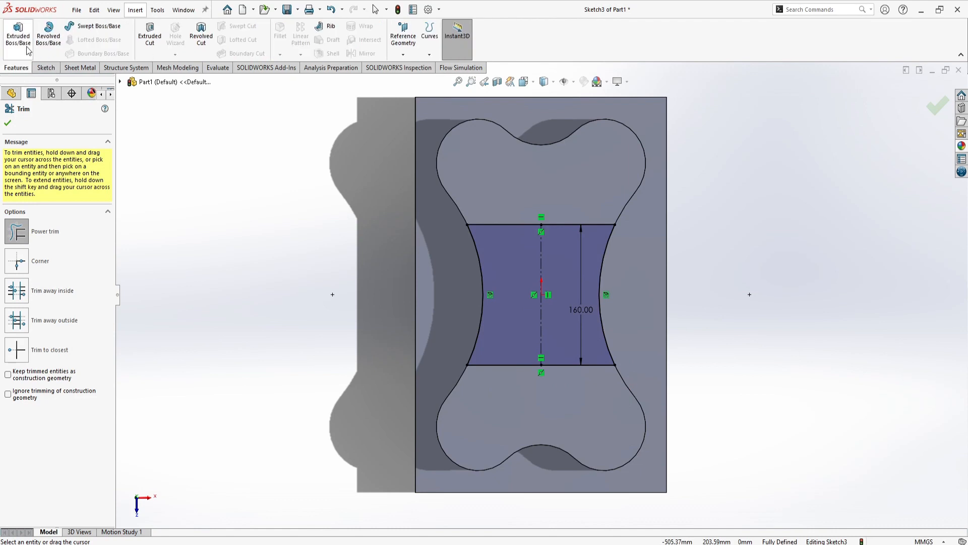
pyautogui.press('Escape')
pyautogui.hotkey('ctrl', '7')
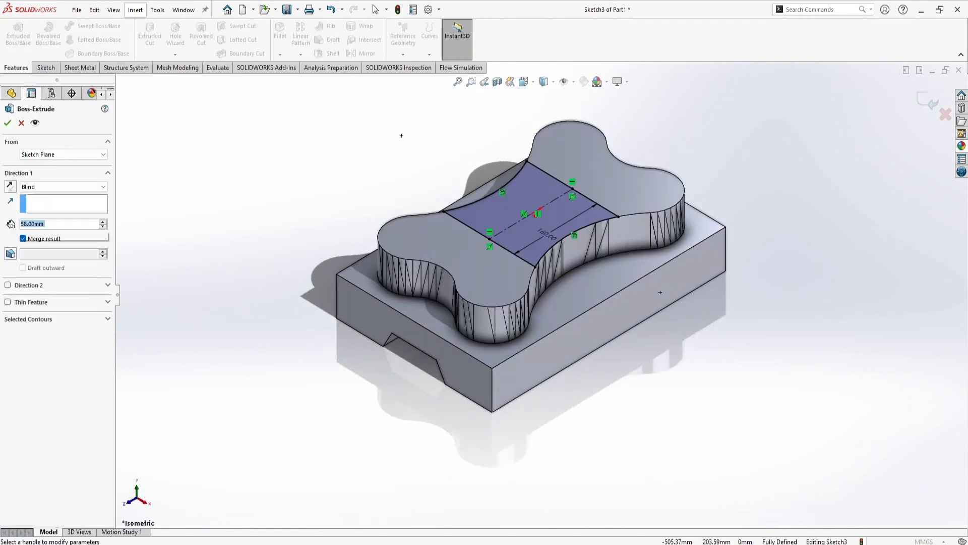
pyautogui.write('20')
pyautogui.press('Return')
pyautogui.press('Return')
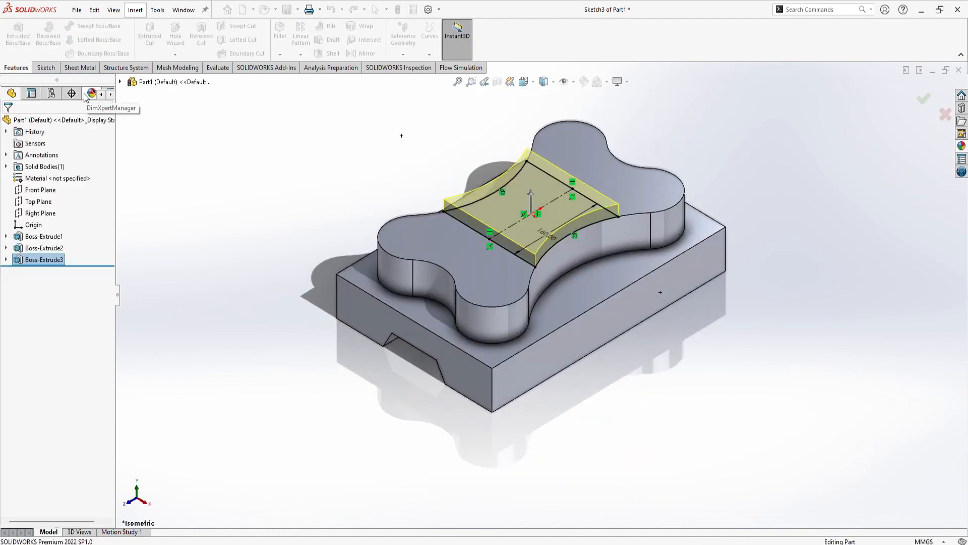
# - Start a new sketch on the top face of the body's rear lobes and check the handle diameter in the reference drawing
pyautogui.click(565, 147)
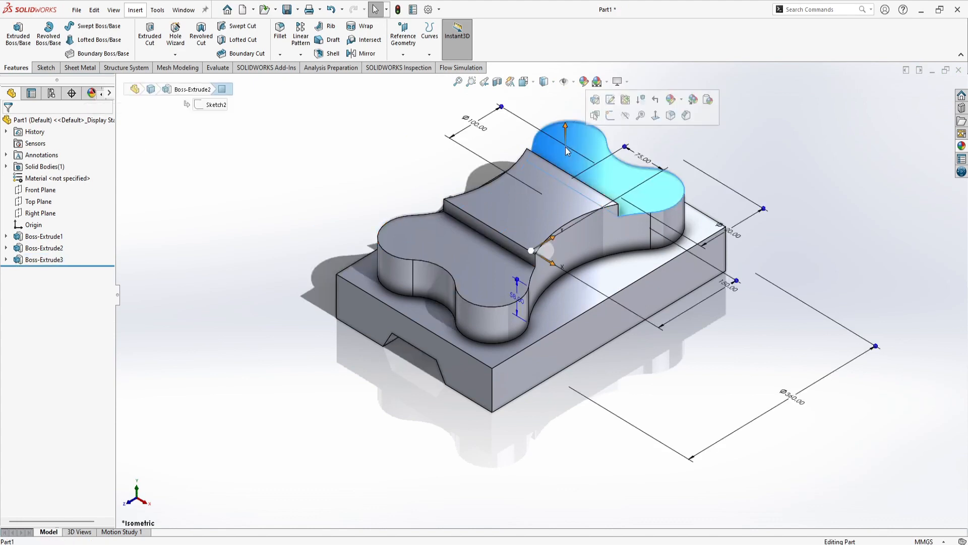
pyautogui.click(610, 116)
pyautogui.hotkey('alt', 'Tab')
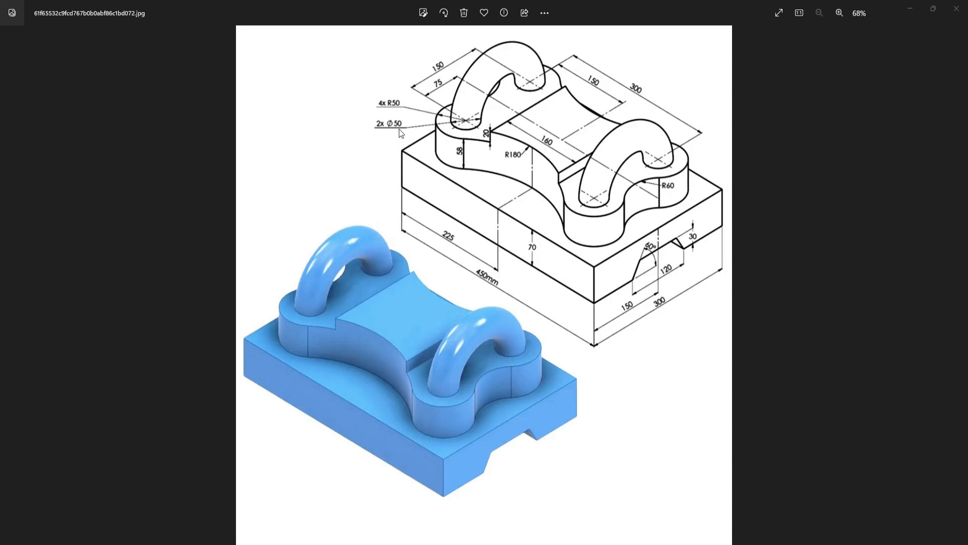
pyautogui.hotkey('alt', 'Tab')
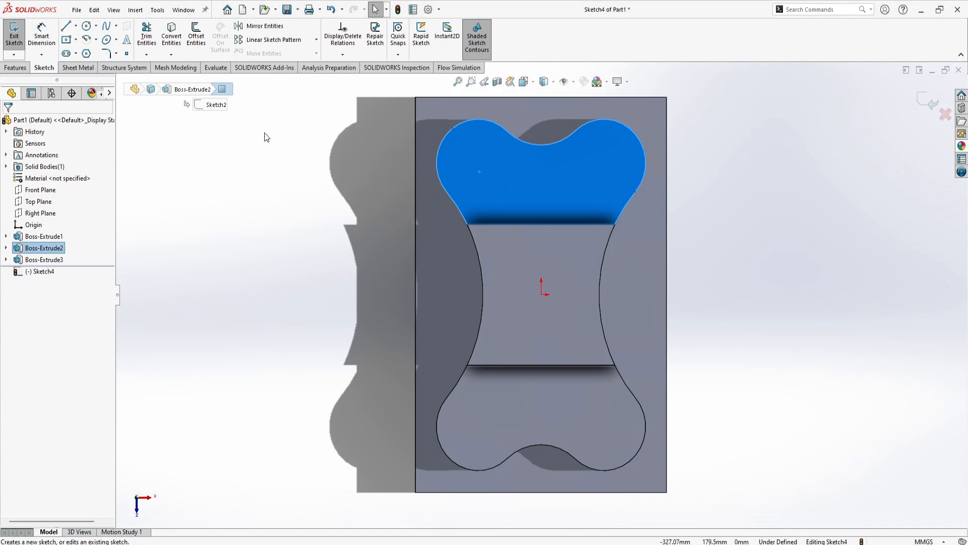
# - Sketch a circle about 41 mm in diameter, centred on the rear lobe at the negative X side
pyautogui.click(86, 26)
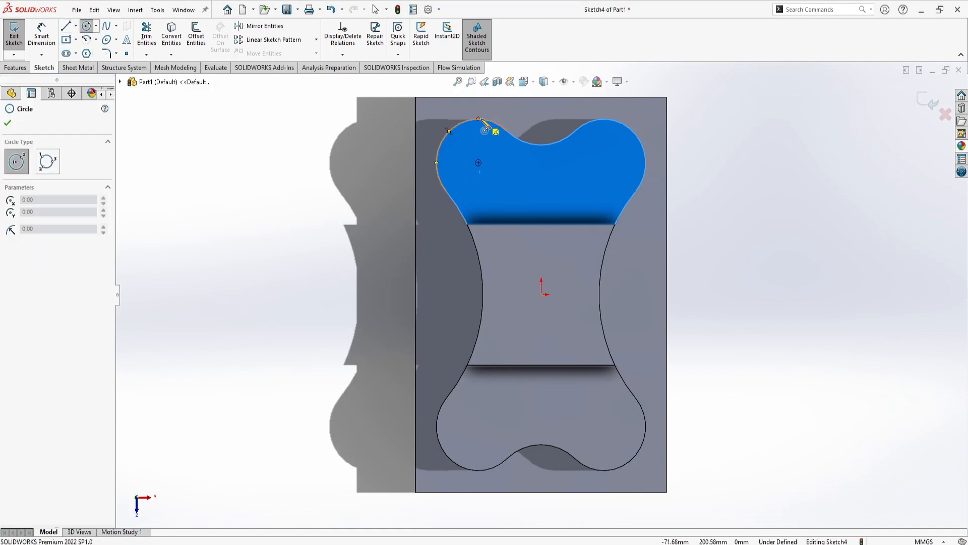
pyautogui.click(478, 163)
pyautogui.click(495, 170)
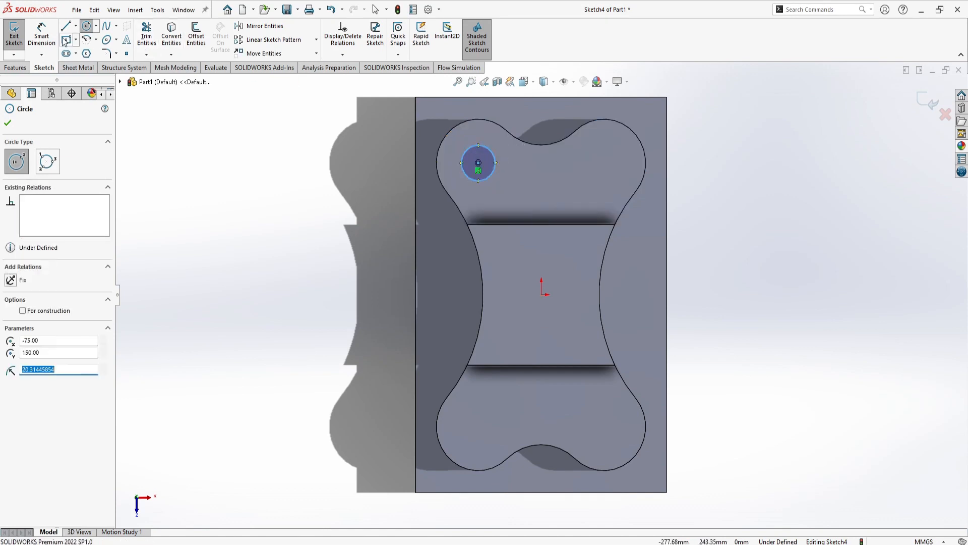
# - Set the circle's diameter to 50 mm and exit the sketch
pyautogui.click(42, 35)
pyautogui.click(475, 149)
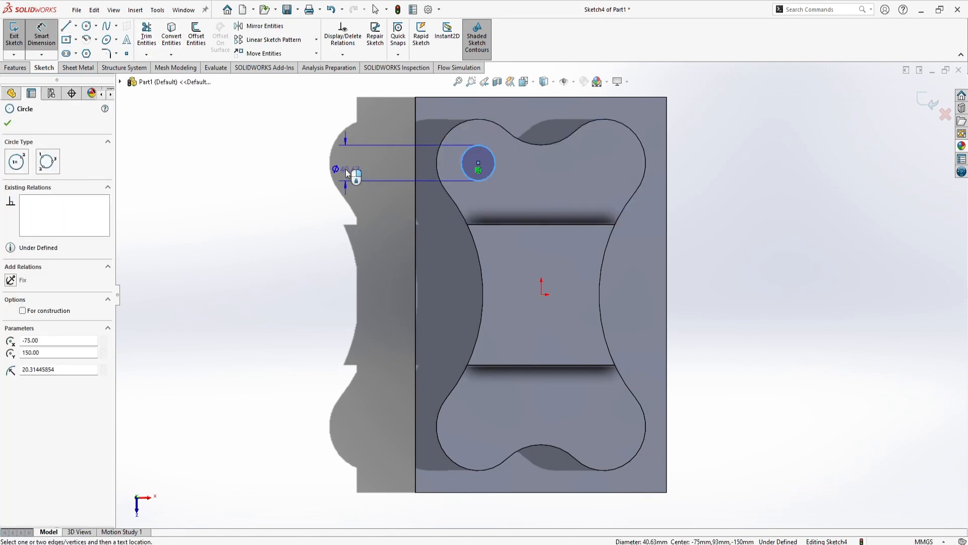
pyautogui.click(346, 168)
pyautogui.write('50')
pyautogui.press('Return')
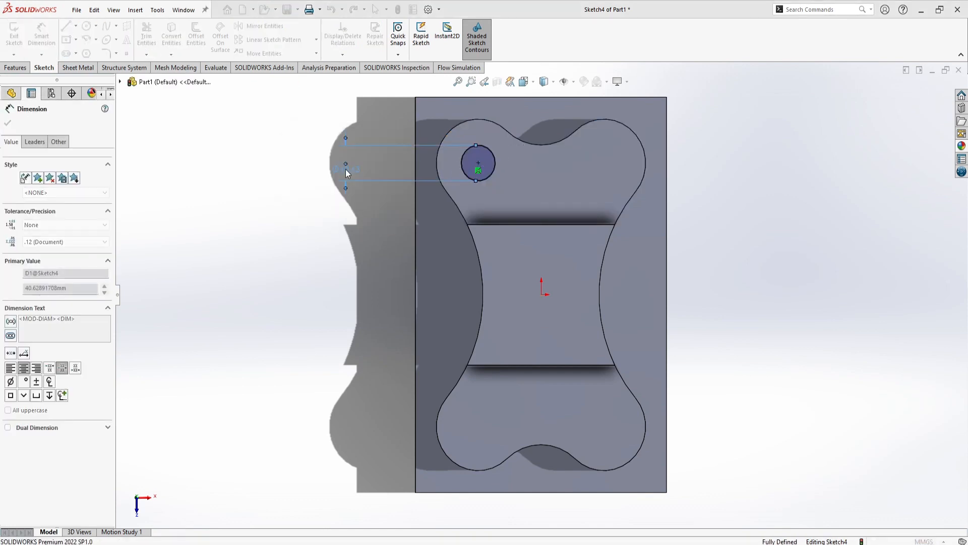
pyautogui.press('Escape')
pyautogui.doubleClick(373, 256)
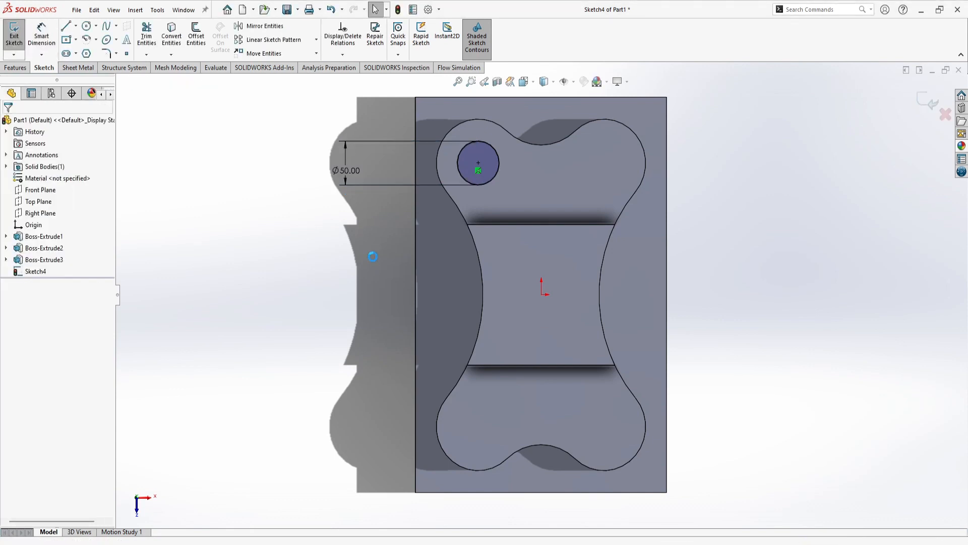
pyautogui.click(766, 310)
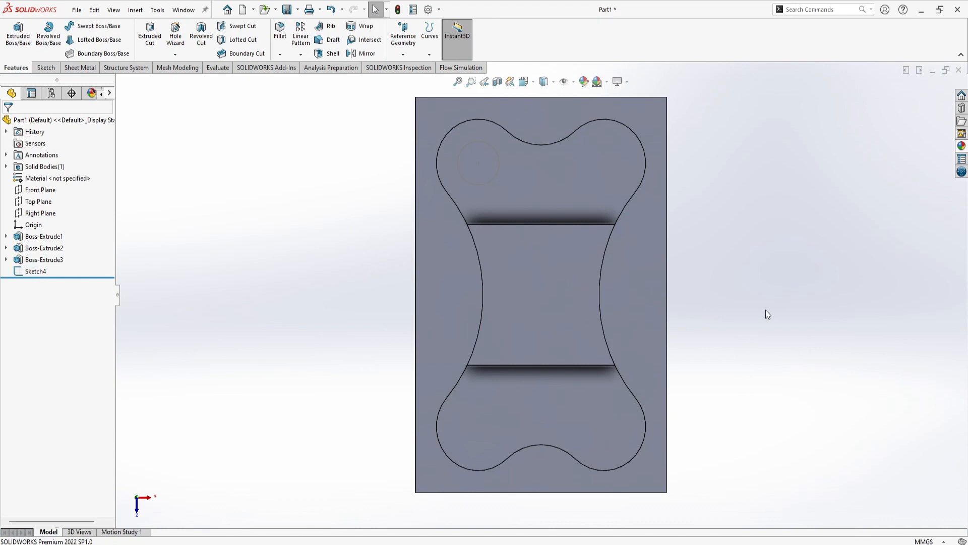
# - Create a reference plane parallel to the Front Plane and passing through the circle's centre point
pyautogui.hotkey('shift', 'Left')
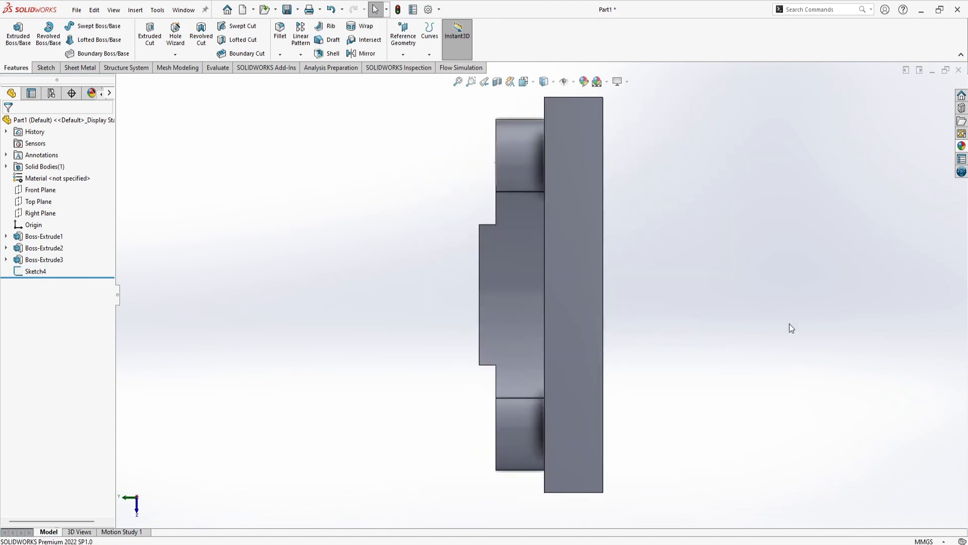
pyautogui.hotkey('ctrl', '7')
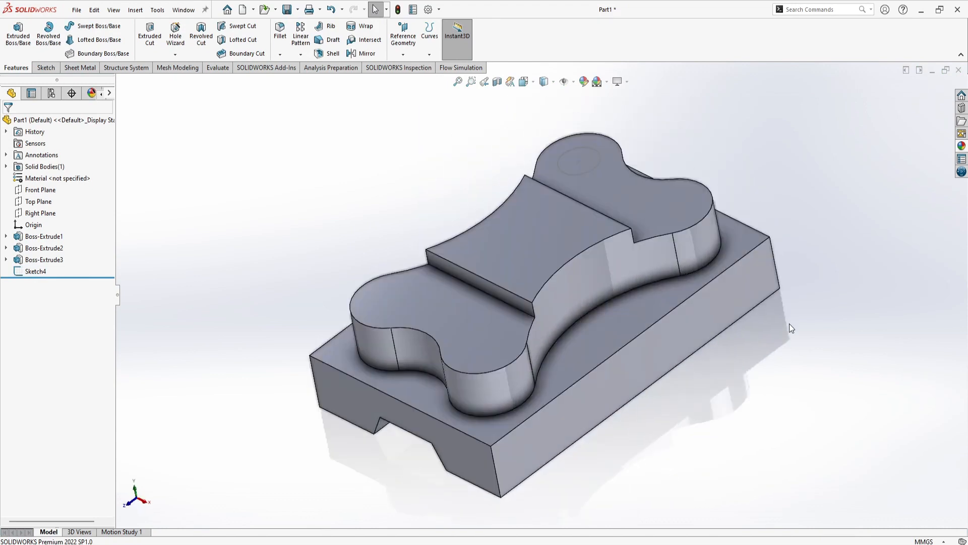
pyautogui.click(408, 56)
pyautogui.click(22, 190)
pyautogui.click(403, 54)
pyautogui.click(409, 68)
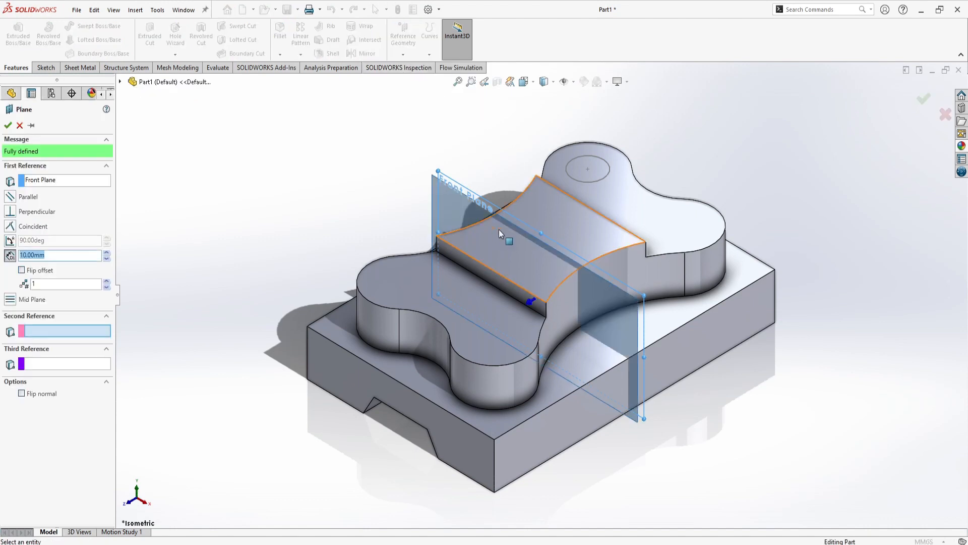
pyautogui.click(588, 170)
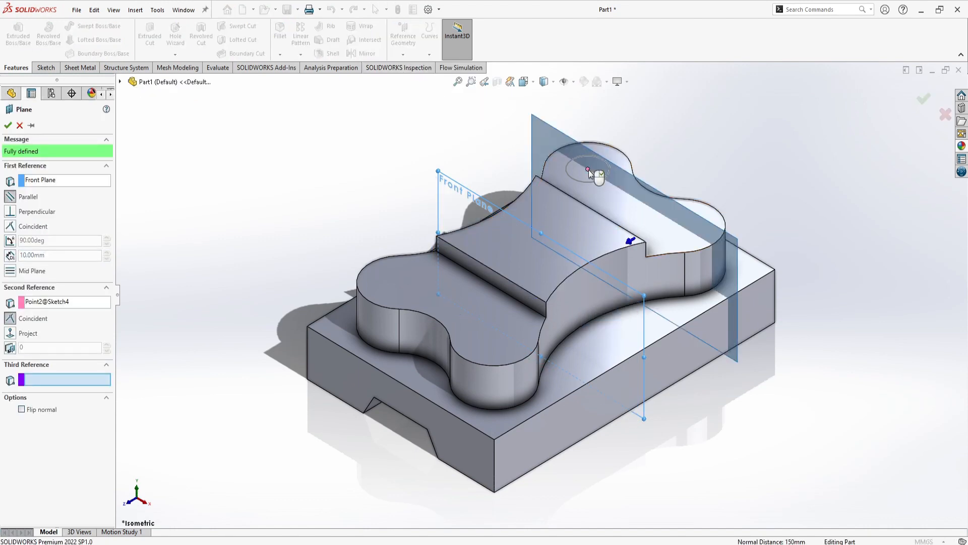
pyautogui.click(8, 126)
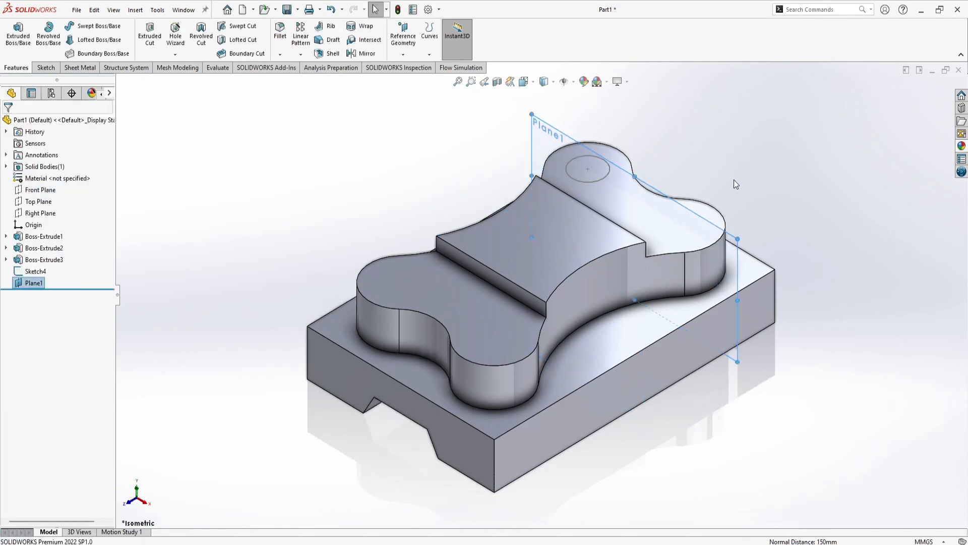
# - On the new plane, sketch a 180° centerpoint arc of 75 mm radius from the circle's centre, centred on the body's top edge
pyautogui.click(538, 156)
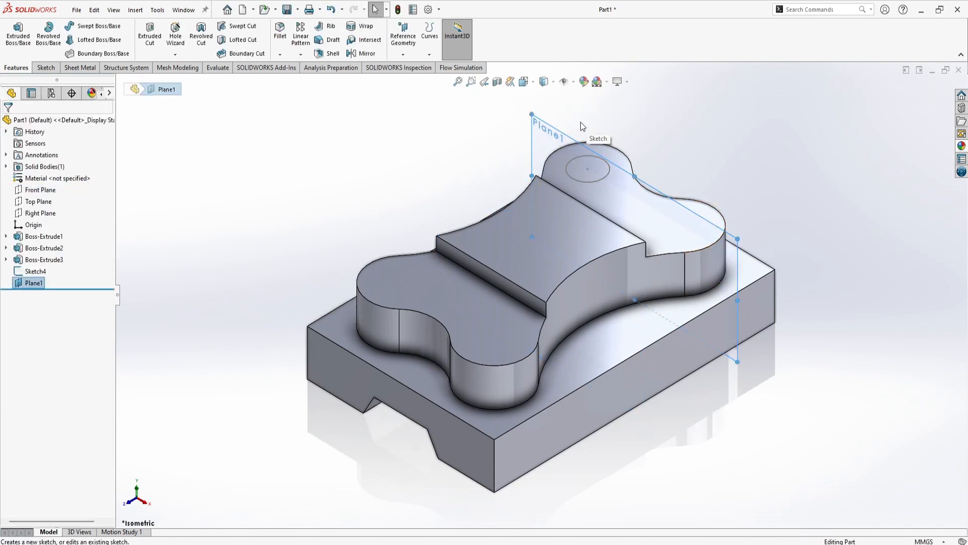
pyautogui.click(583, 126)
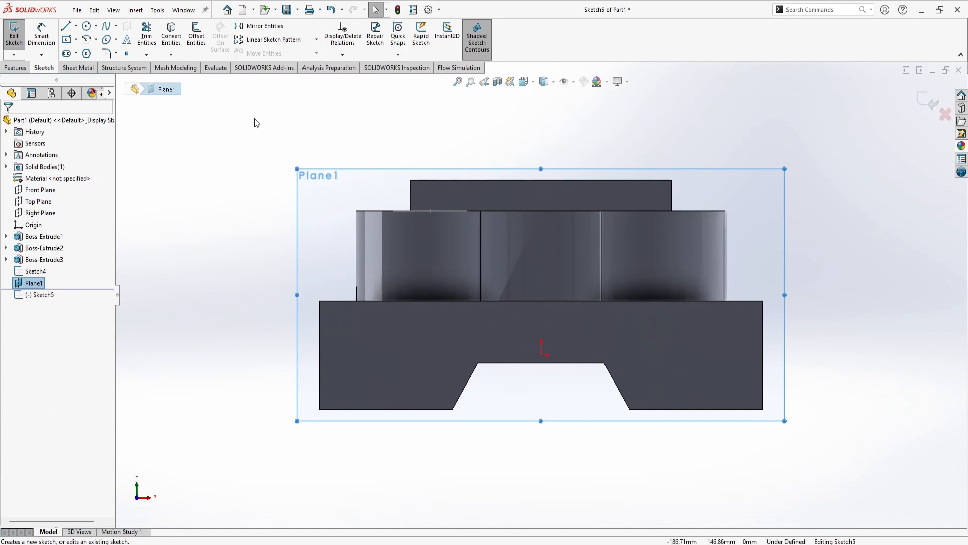
pyautogui.click(87, 39)
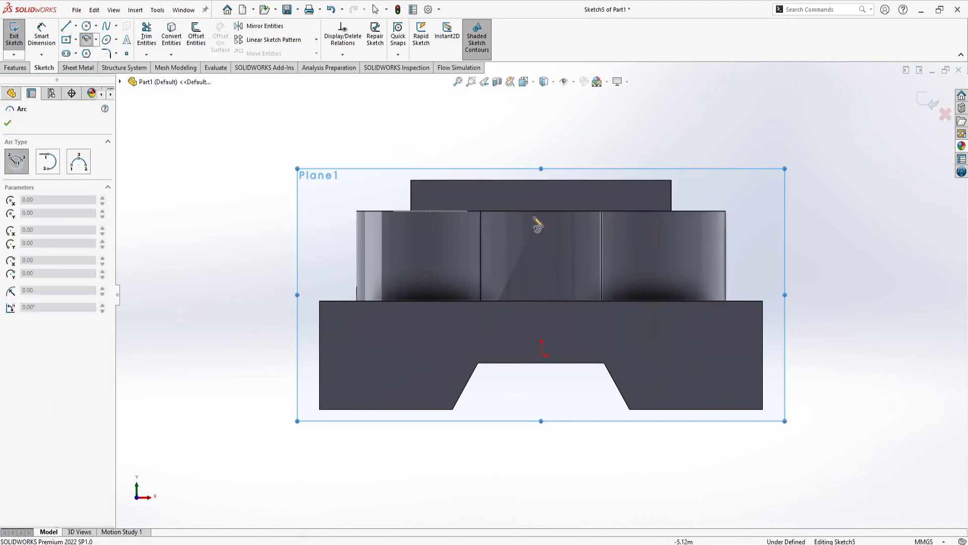
pyautogui.click(541, 211)
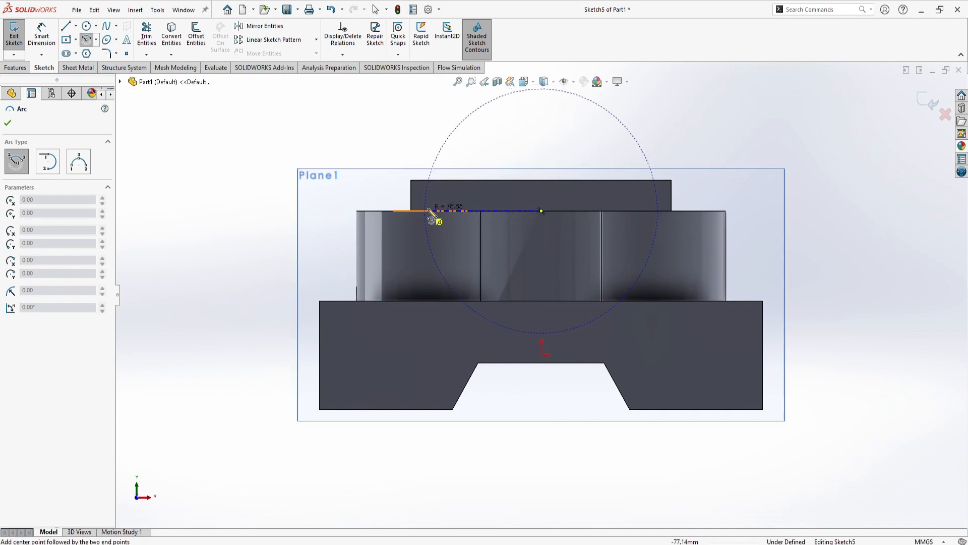
pyautogui.click(432, 211)
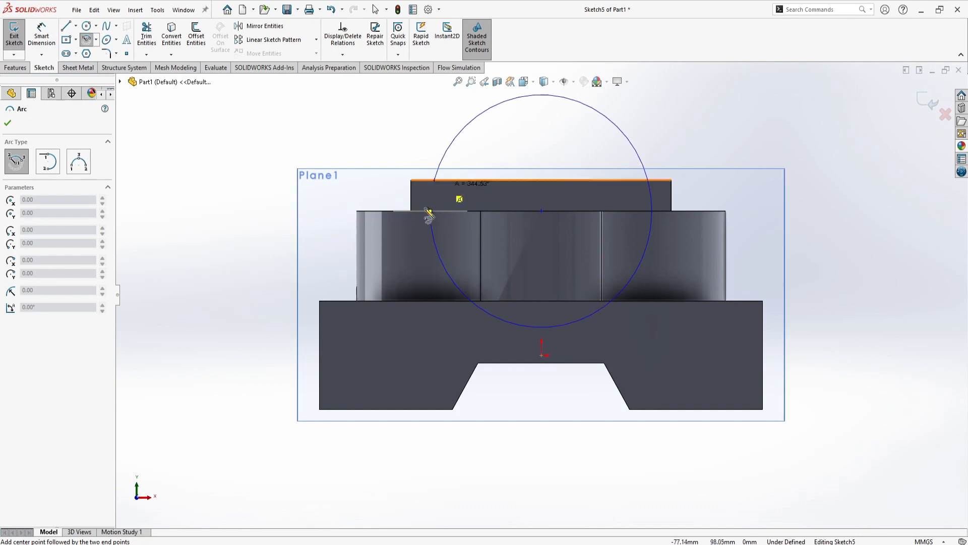
pyautogui.click(653, 214)
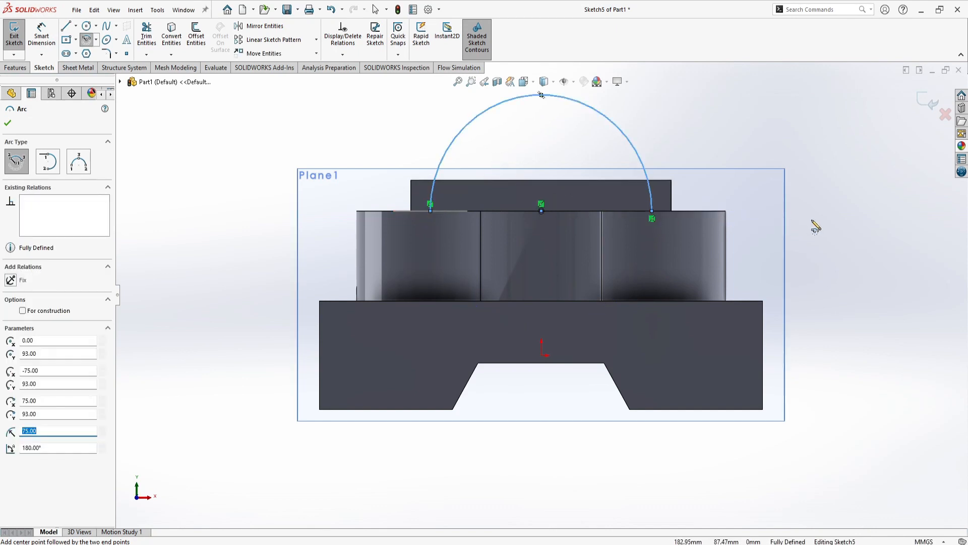
pyautogui.press('Escape')
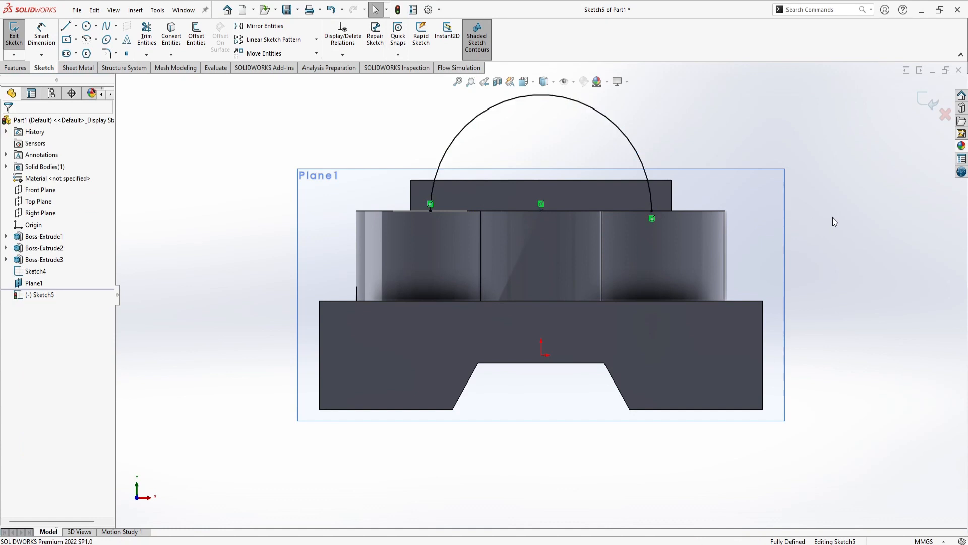
# - Exit the arc sketch and create a Swept Boss/Base using the 50 mm circle as the profile and the arc as the path
pyautogui.hotkey('ctrl', '7')
pyautogui.doubleClick(833, 218)
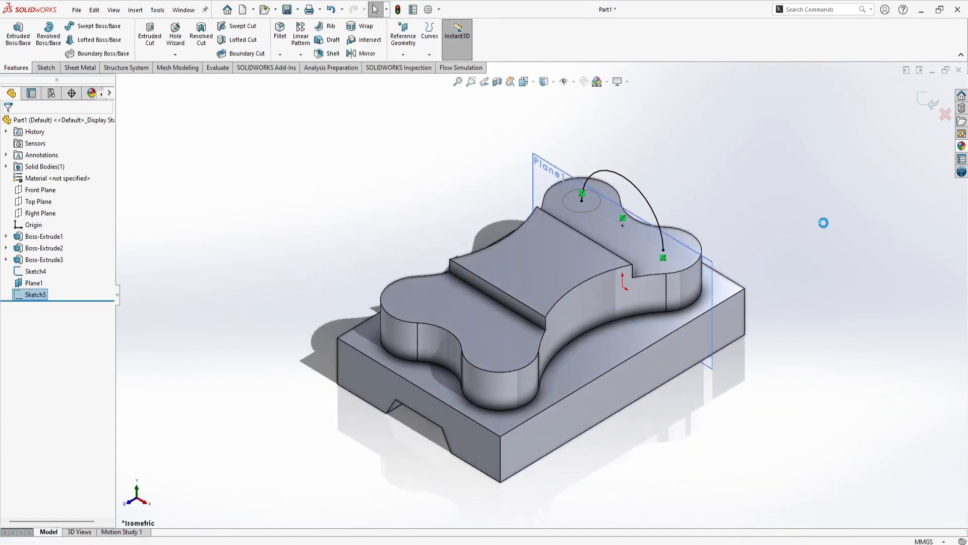
pyautogui.click(88, 31)
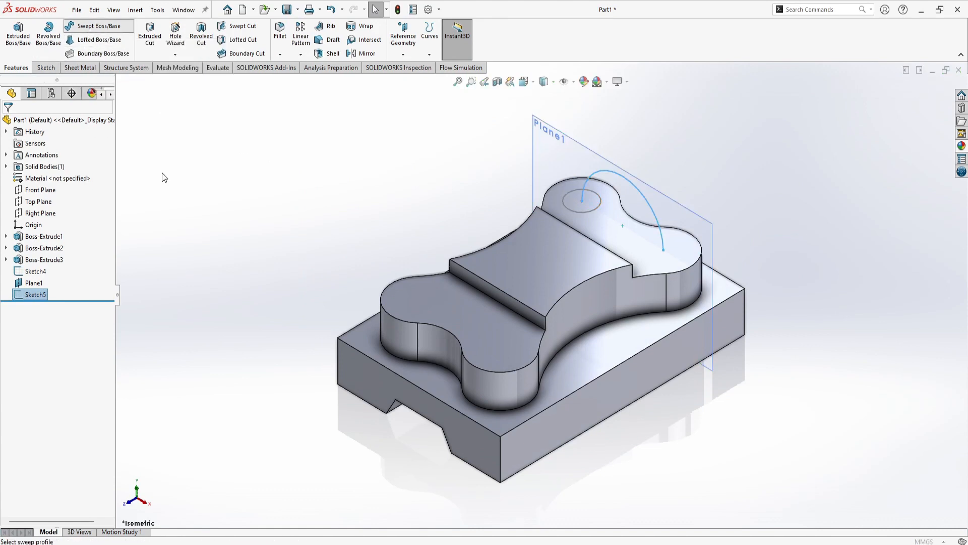
pyautogui.click(565, 201)
pyautogui.moveTo(495, 236); pyautogui.dragTo(779, 348, button='middle')
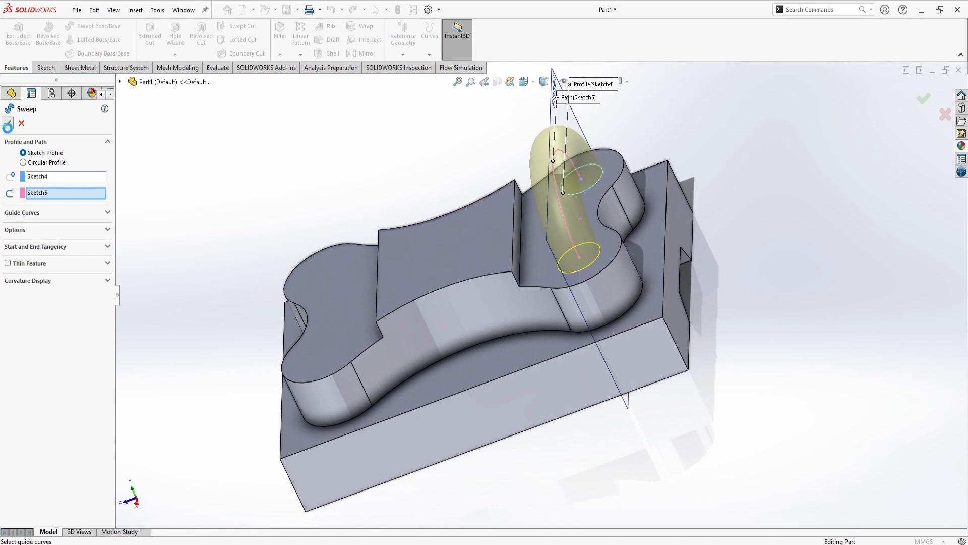
pyautogui.click(8, 123)
# - Hide the reference plane running through the swept handle and return to the isometric view
pyautogui.click(556, 102)
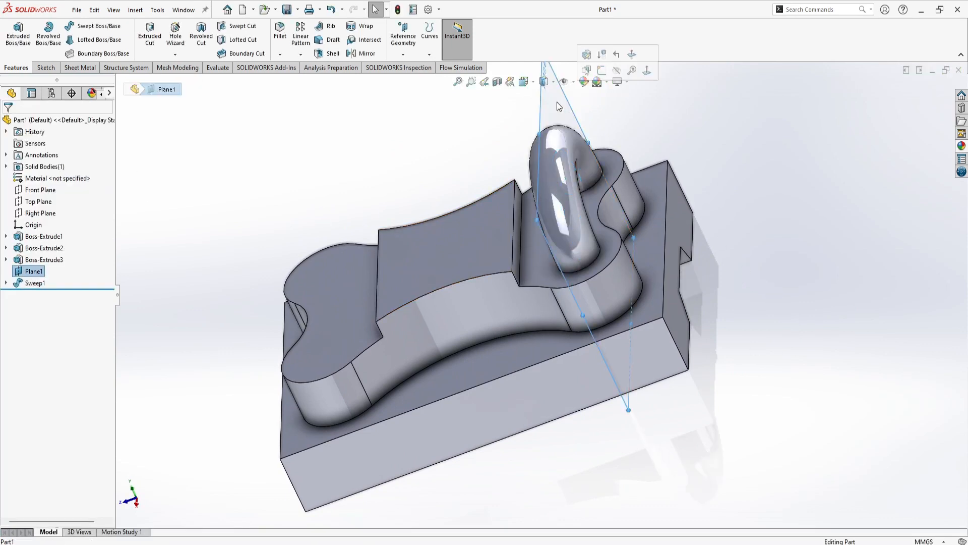
pyautogui.click(614, 74)
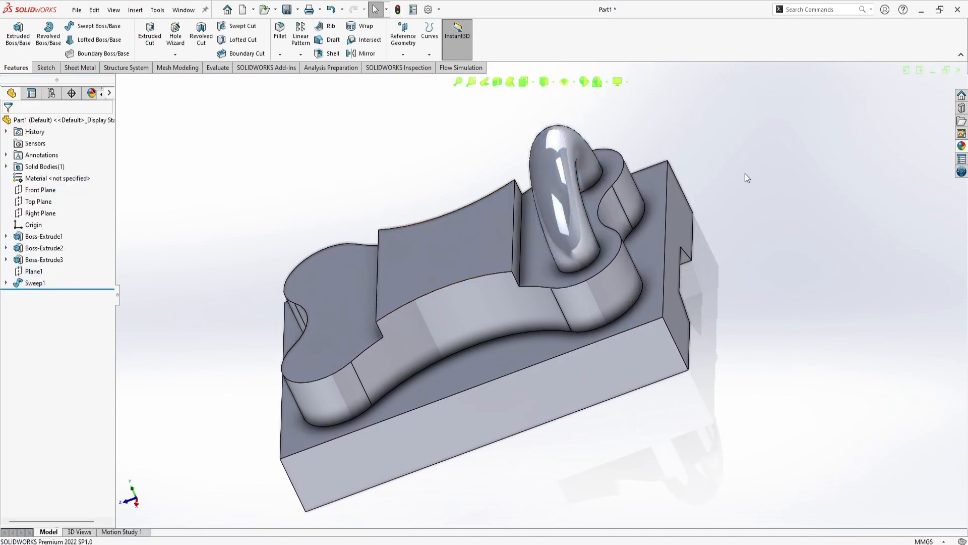
pyautogui.hotkey('ctrl', '7')
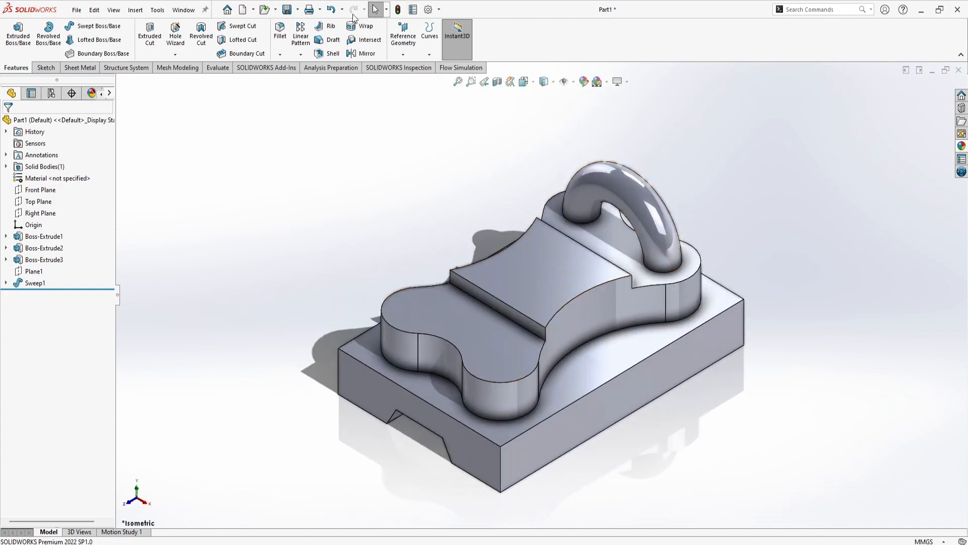
# - Mirror the swept handle feature about the Front Plane onto the opposite end of the body
pyautogui.click(362, 53)
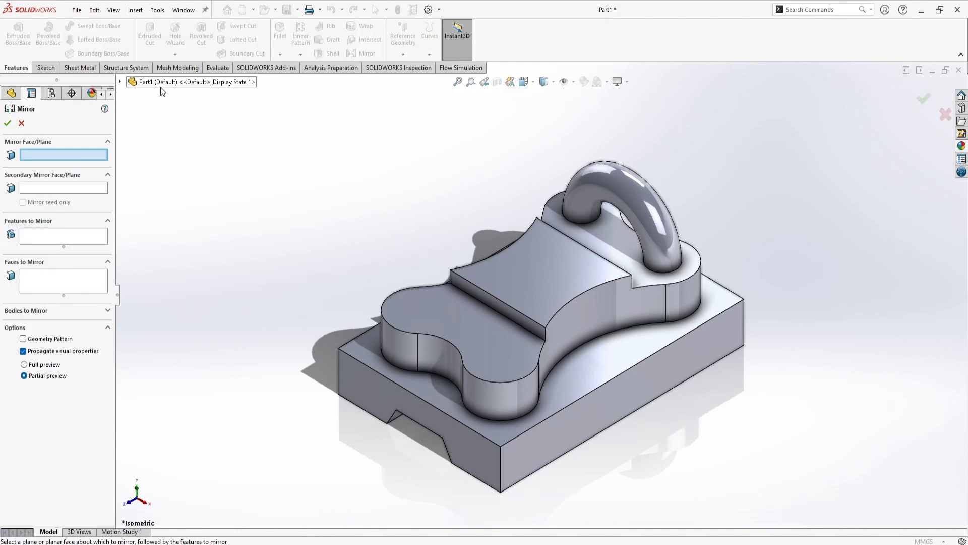
pyautogui.click(135, 83)
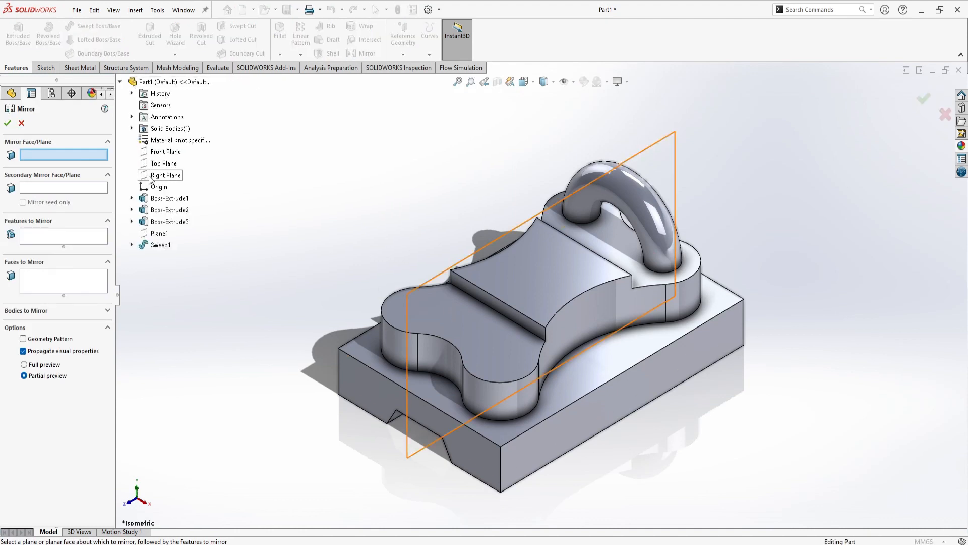
pyautogui.click(163, 153)
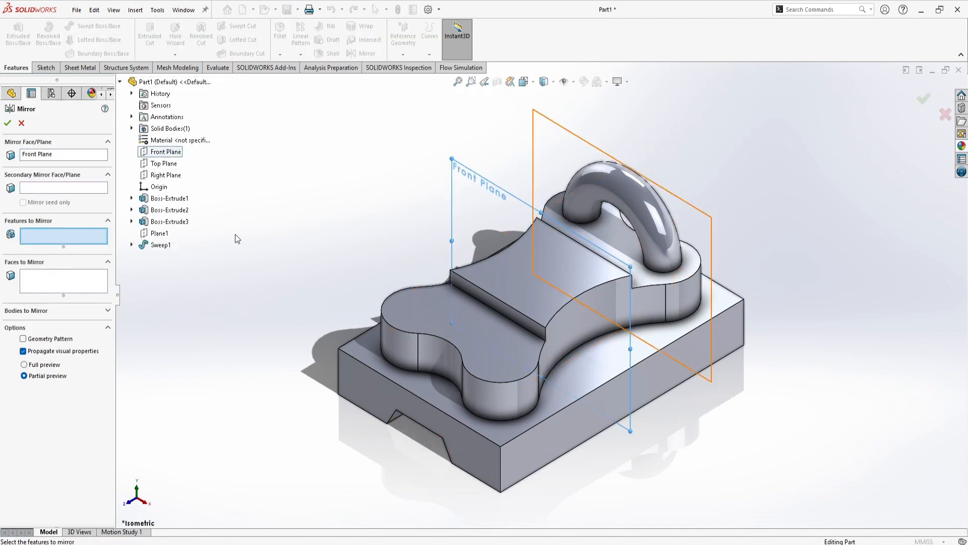
pyautogui.click(589, 194)
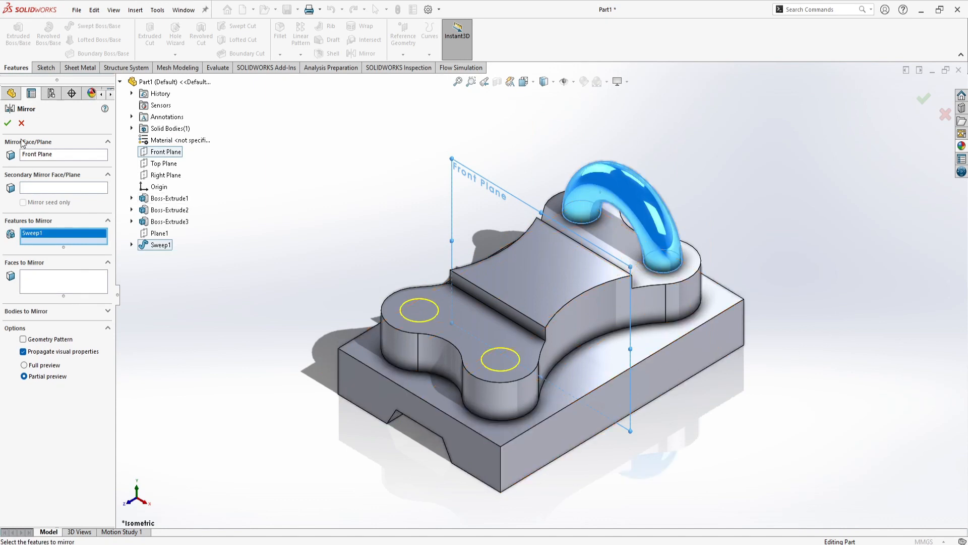
pyautogui.click(7, 123)
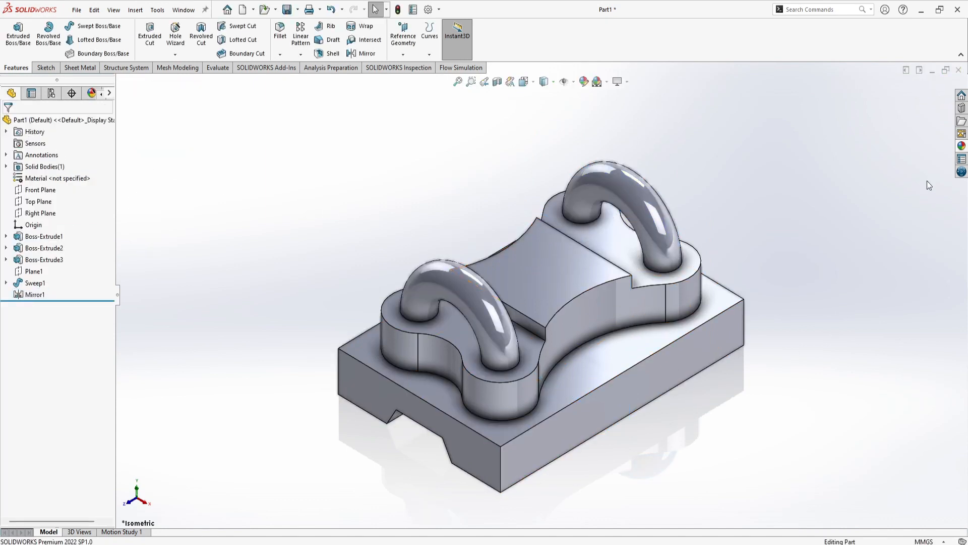
# - Apply the burnished chrome appearance to the whole part and set its colour to cyan, RGB 0, 255, 255
pyautogui.click(962, 146)
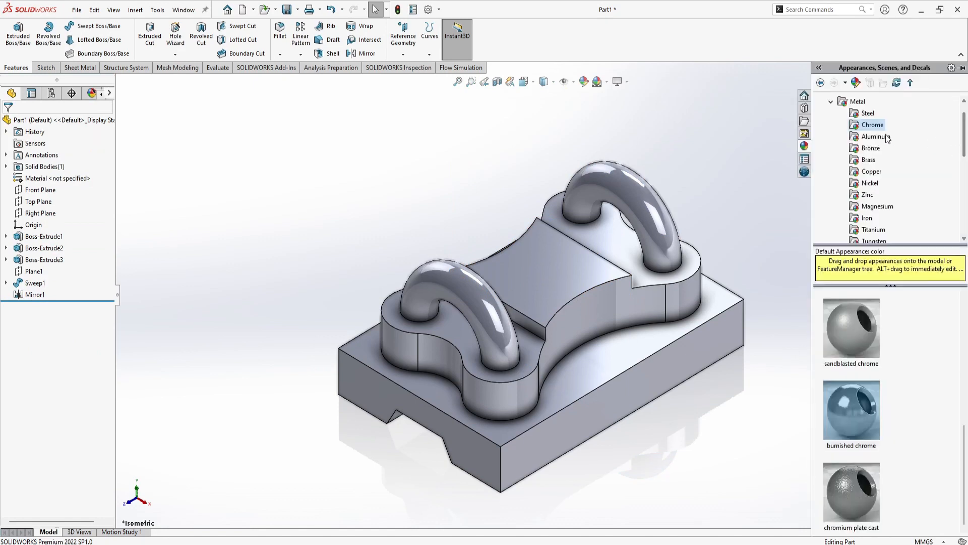
pyautogui.doubleClick(861, 428)
pyautogui.click(587, 81)
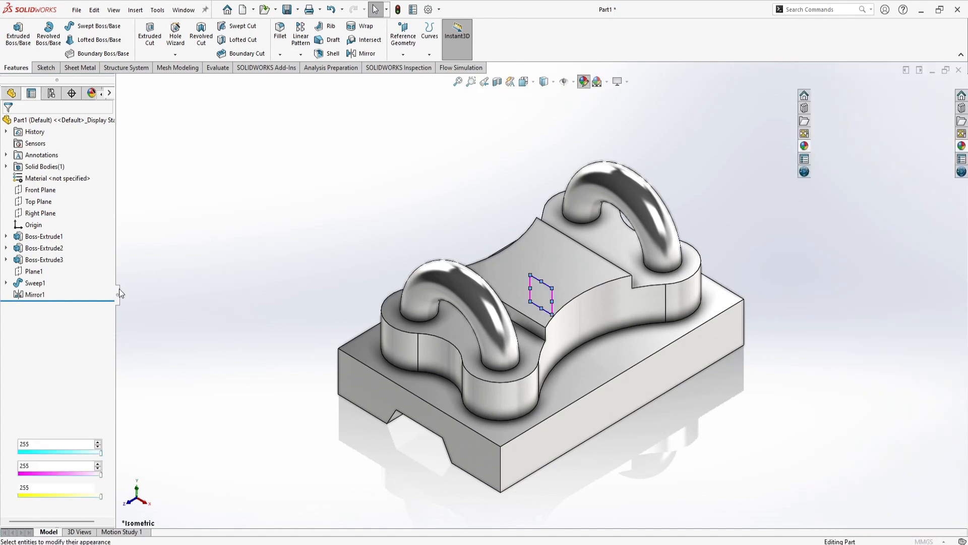
pyautogui.click(56, 357)
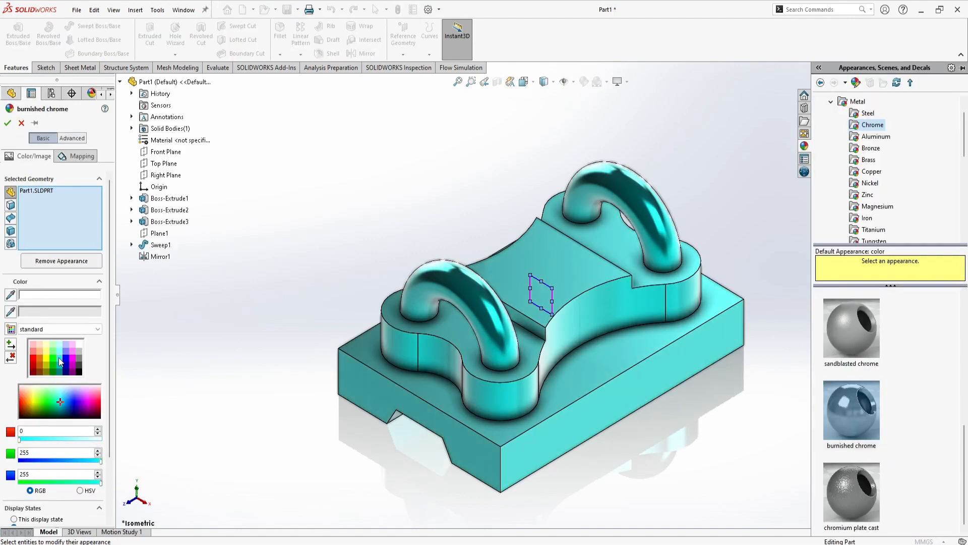
pyautogui.click(7, 124)
pyautogui.moveTo(313, 268); pyautogui.dragTo(474, 367, button='middle')
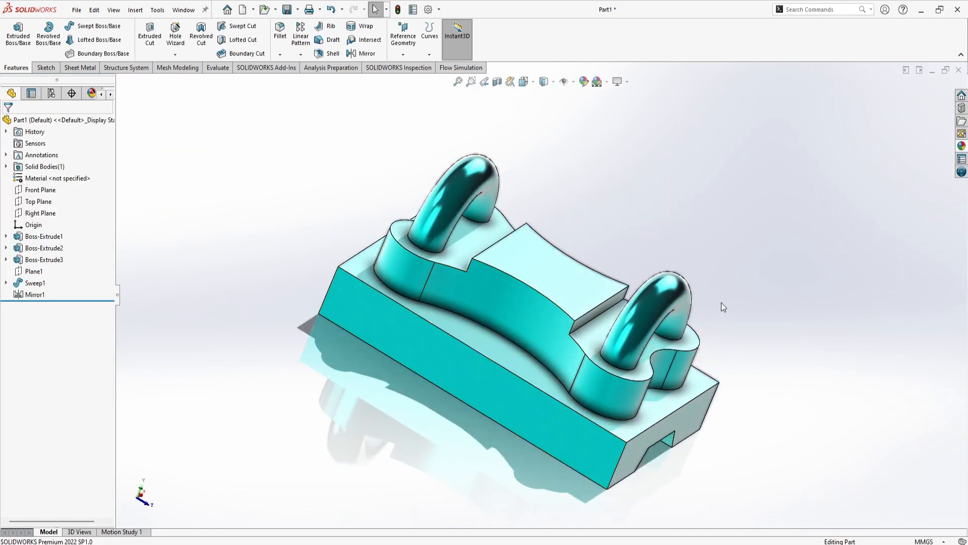
pyautogui.hotkey('ctrl', '7')
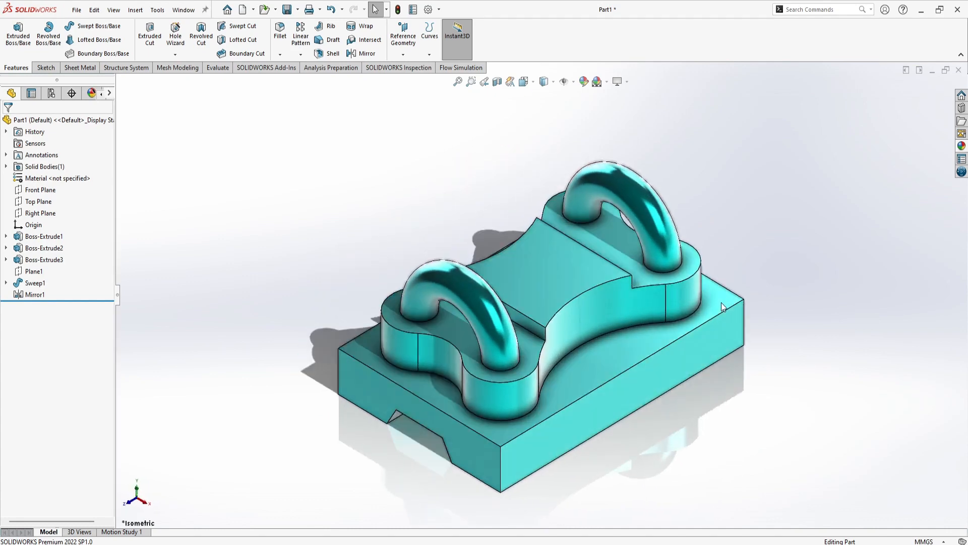